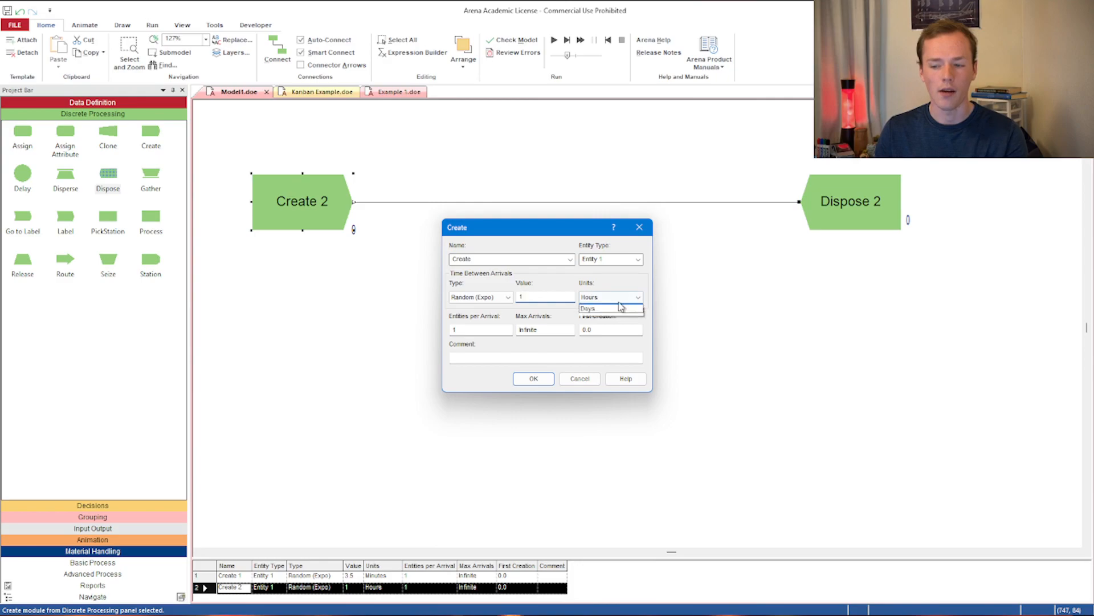
# - Set the Create module's random exponential arrival time to 5 minutes and confirm
pyautogui.click(618, 313)
pyautogui.doubleClick(550, 298)
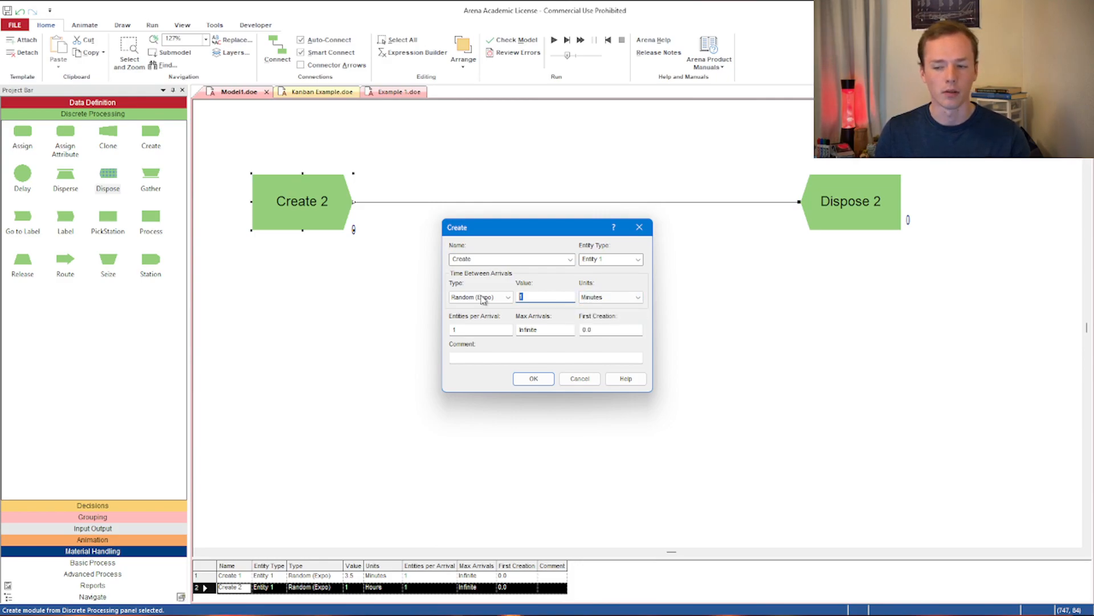
pyautogui.write('5')
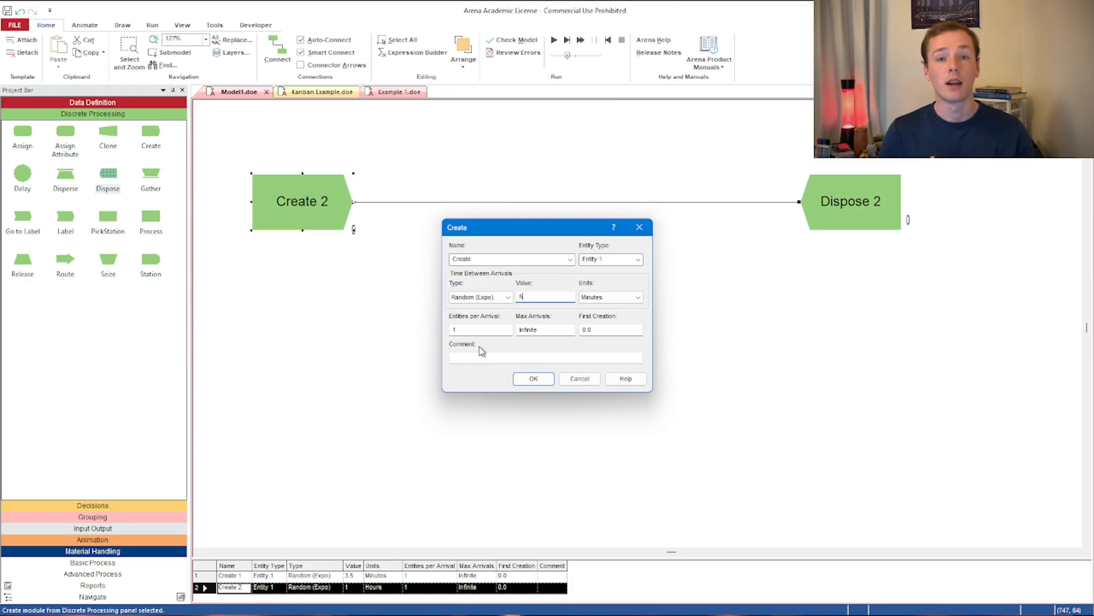
pyautogui.click(534, 379)
# - Delete the connector between Create and Dispose 2
pyautogui.click(513, 203)
pyautogui.press('Delete')
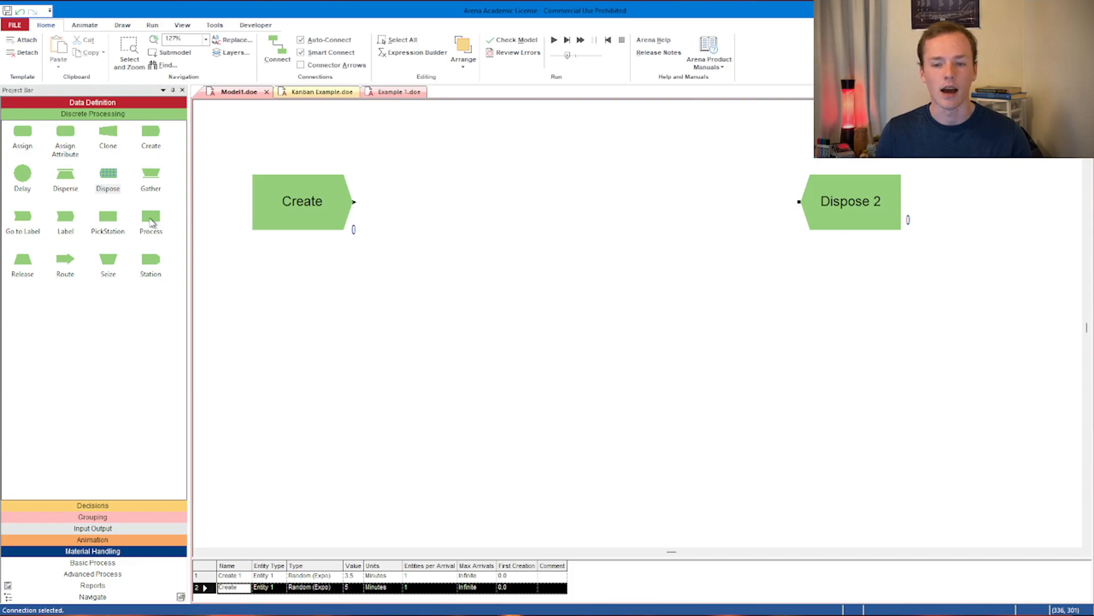
# - Insert a Process module after Create and name it Pay
pyautogui.moveTo(153, 223); pyautogui.dragTo(399, 209)
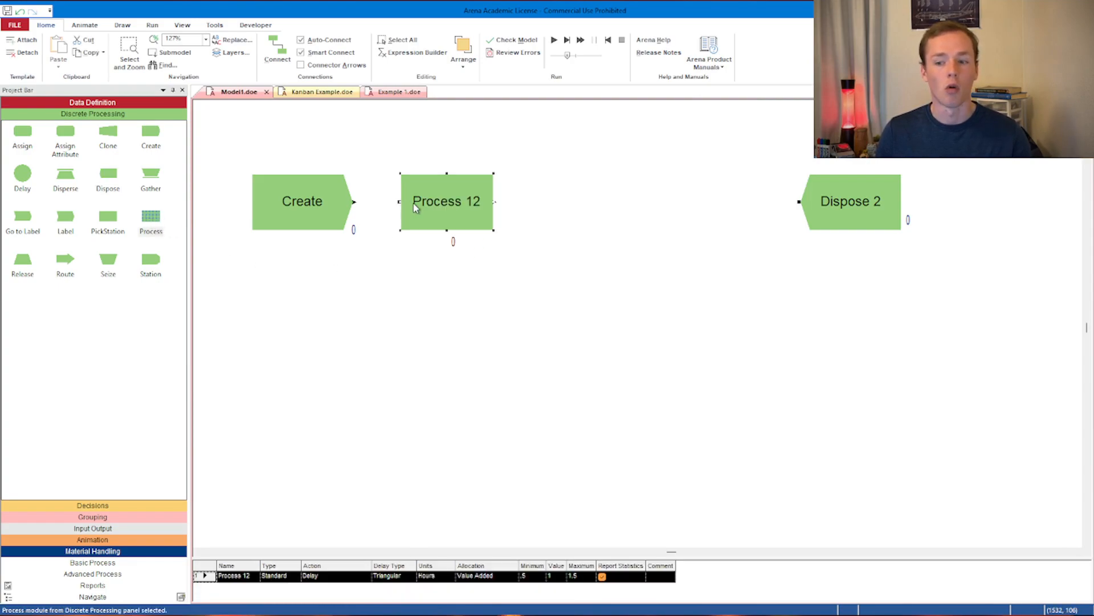
pyautogui.doubleClick(448, 220)
pyautogui.write('Pay')
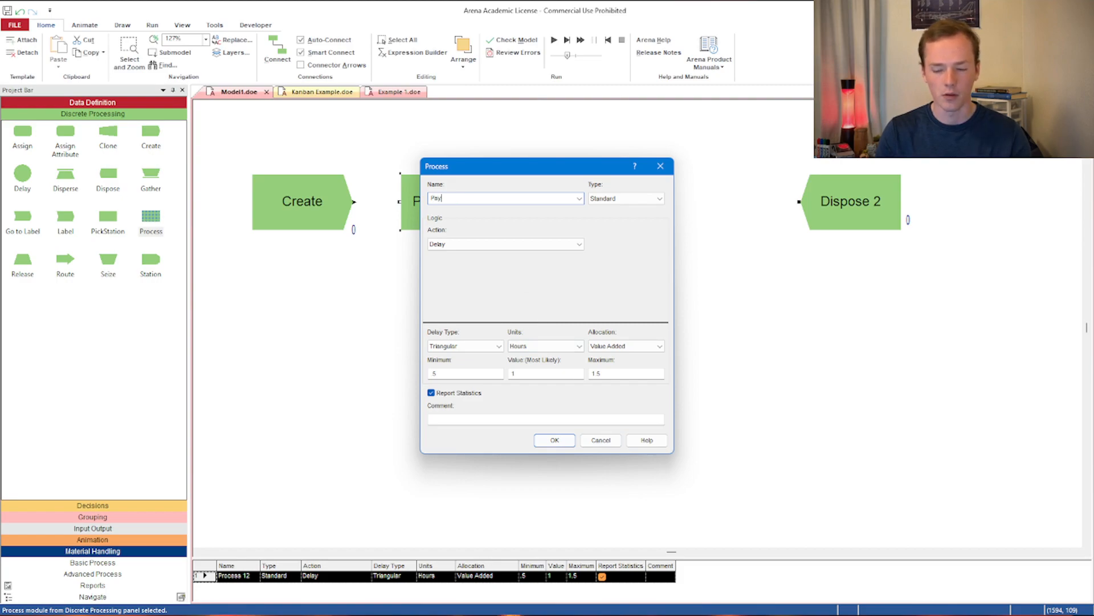
pyautogui.click(555, 440)
# - Move Pay further along and insert a Process module named Order between Create and Pay
pyautogui.moveTo(458, 210); pyautogui.dragTo(584, 209)
pyautogui.moveTo(154, 222); pyautogui.dragTo(397, 211)
pyautogui.doubleClick(421, 205)
pyautogui.write('Order')
pyautogui.click(558, 442)
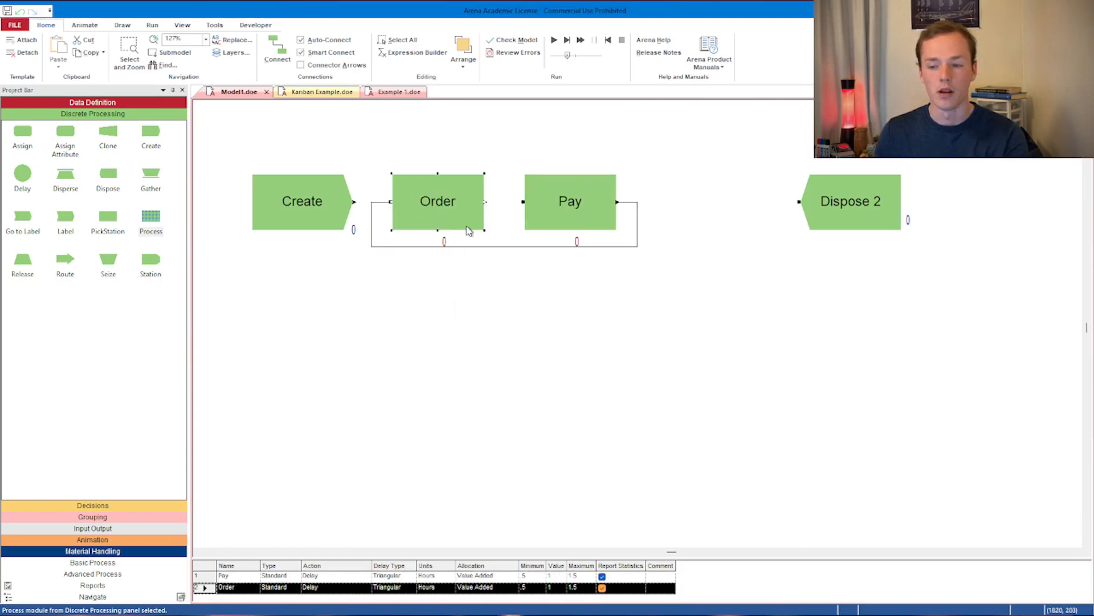
# - Delete the stray loop connector and insert a Process module named Make Coffee between Pay and Dispose 2
pyautogui.press('Delete')
pyautogui.moveTo(158, 220); pyautogui.dragTo(660, 205)
pyautogui.doubleClick(679, 203)
pyautogui.write('Make Coffee')
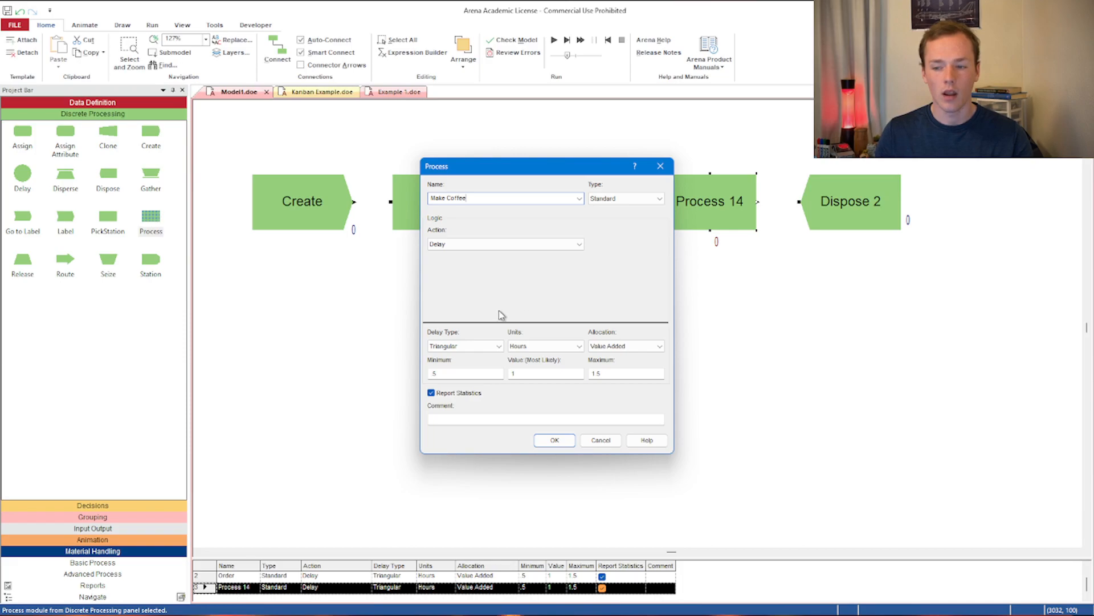
pyautogui.click(555, 440)
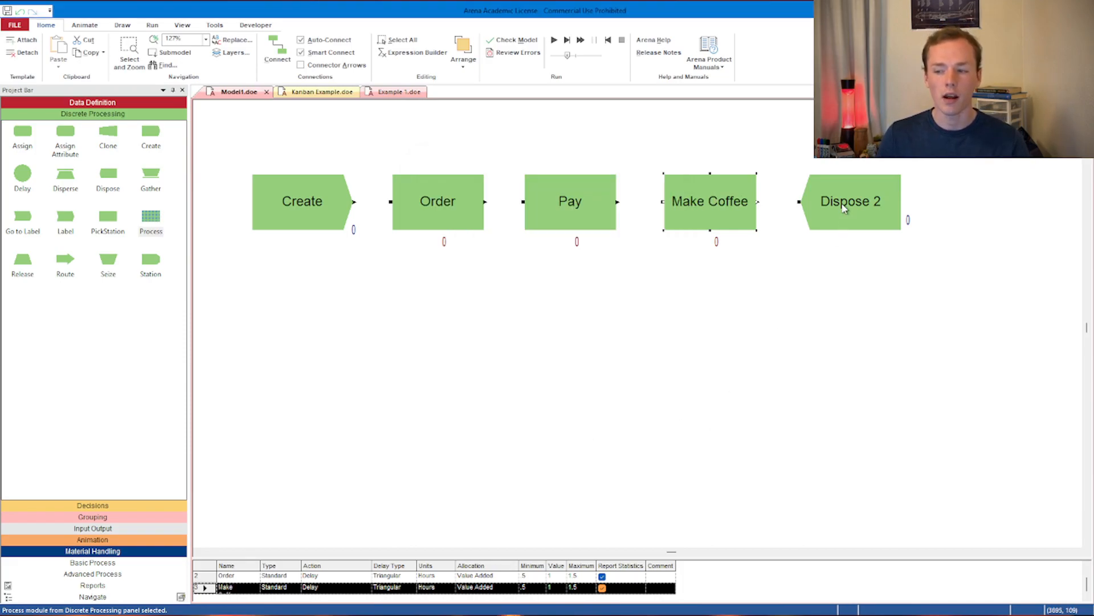
# - Rearrange the modules into two rows: Create and Order on top, Pay, Make Coffee and Dispose 2 below
pyautogui.moveTo(684, 204); pyautogui.dragTo(671, 286)
pyautogui.moveTo(569, 195); pyautogui.dragTo(370, 340)
pyautogui.click(436, 195)
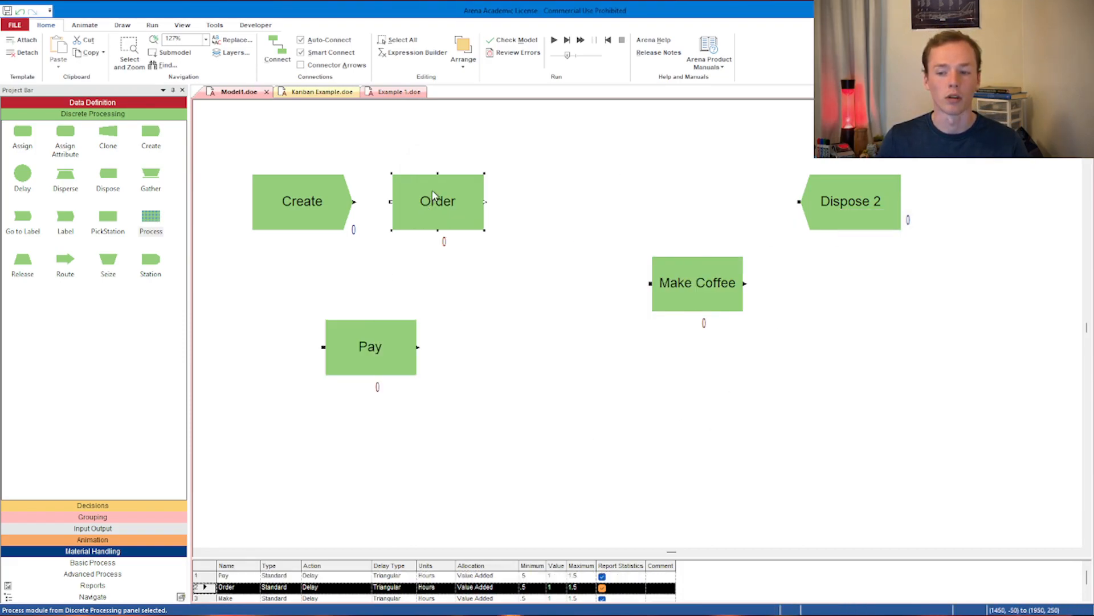
pyautogui.moveTo(499, 195); pyautogui.dragTo(505, 195)
pyautogui.moveTo(699, 290); pyautogui.dragTo(536, 354)
pyautogui.moveTo(832, 206); pyautogui.dragTo(721, 352)
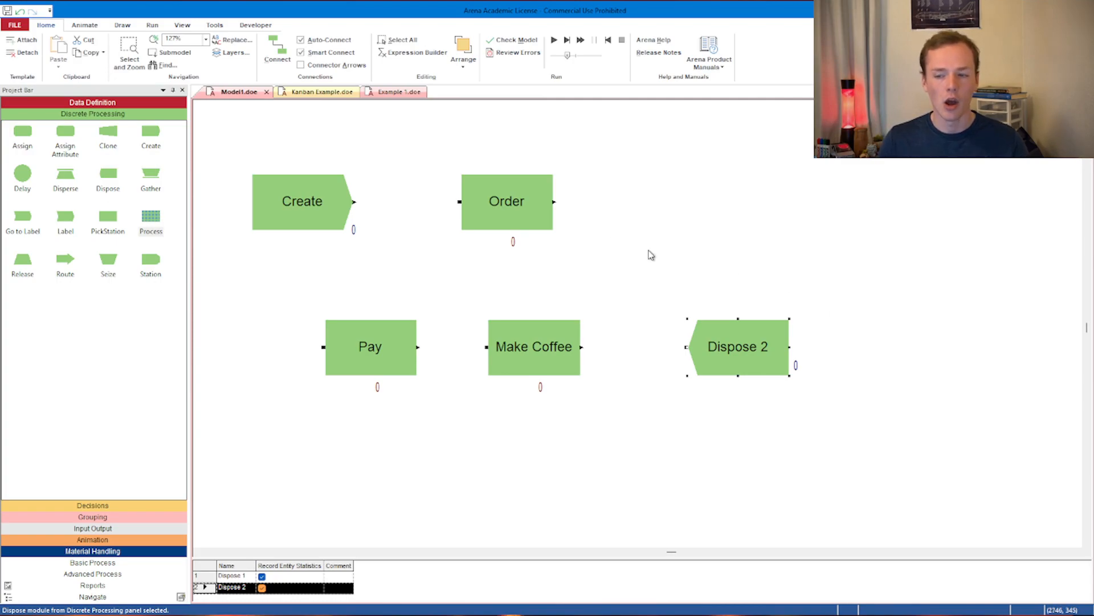
# - Set the Order process's action to Seize Delay Release, keeping the type Standard
pyautogui.doubleClick(489, 206)
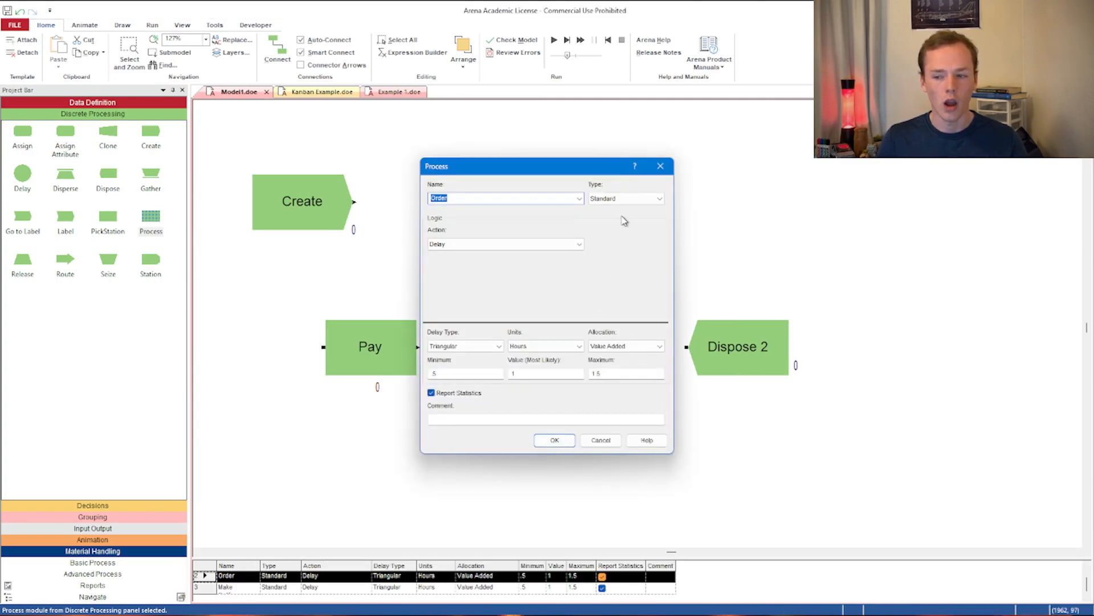
pyautogui.click(671, 167)
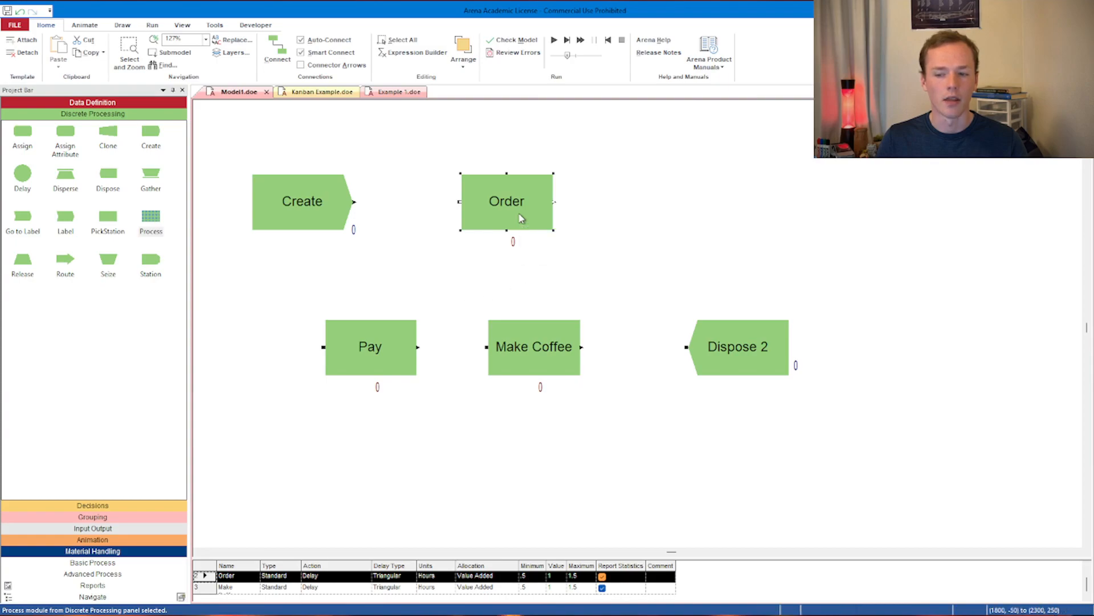
pyautogui.doubleClick(522, 218)
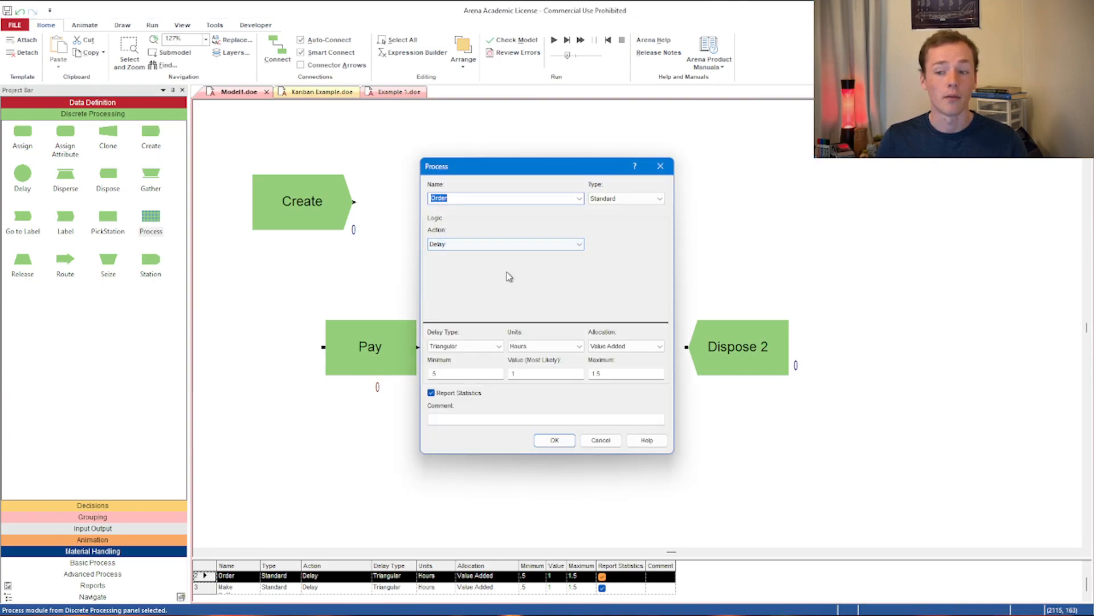
pyautogui.click(440, 246)
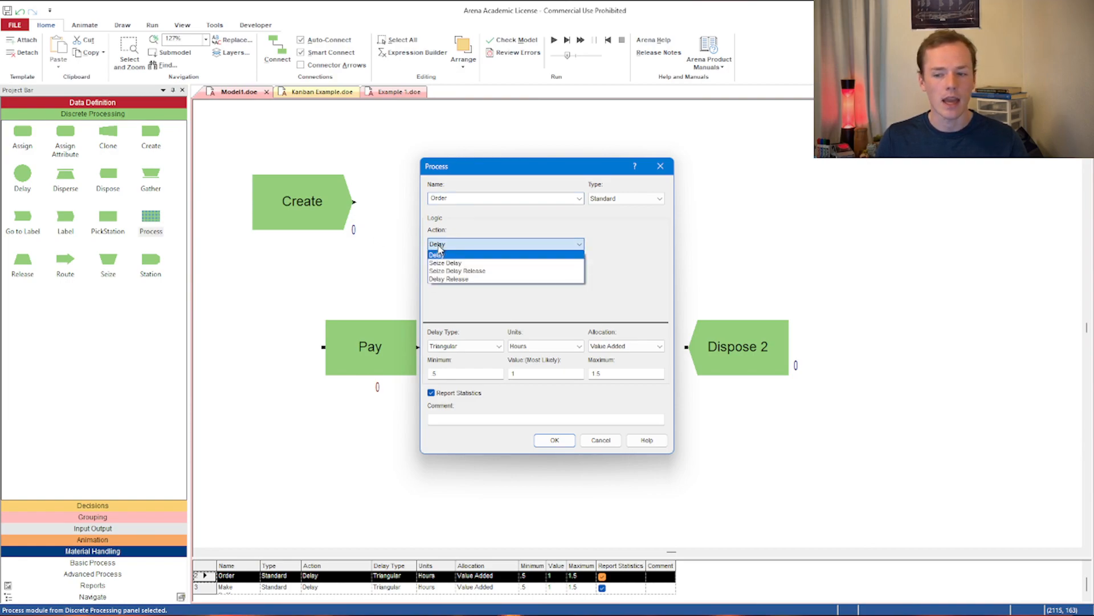
pyautogui.click(450, 271)
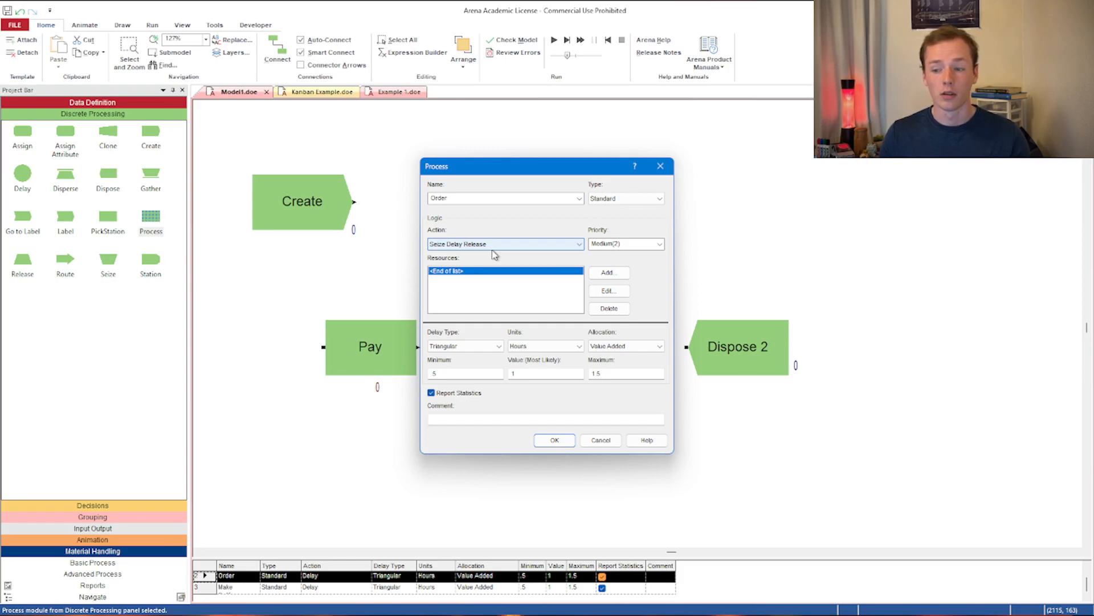
pyautogui.click(631, 198)
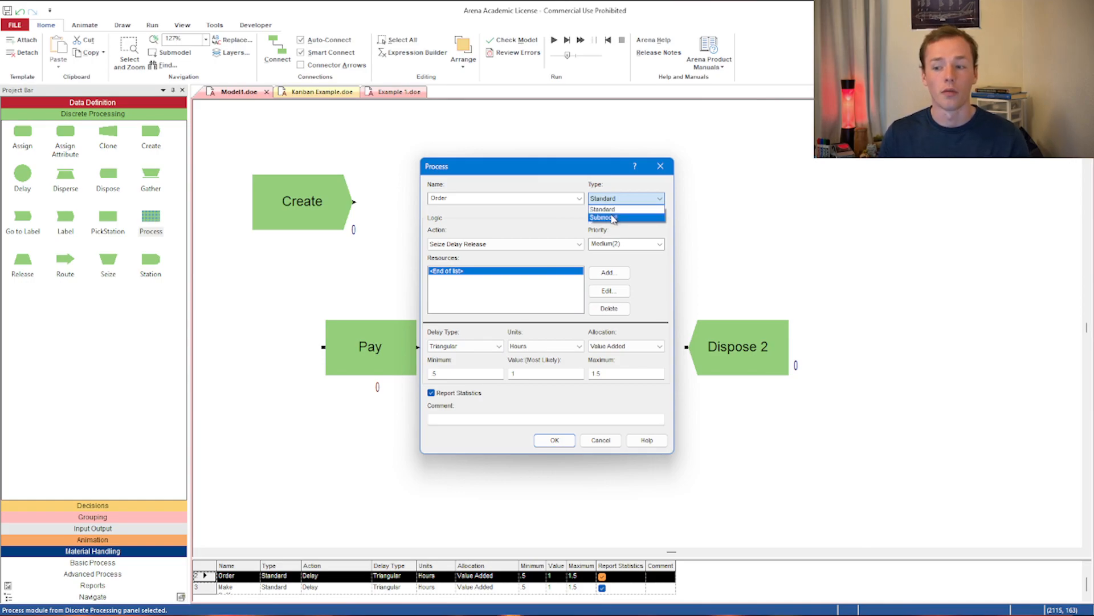
pyautogui.click(603, 210)
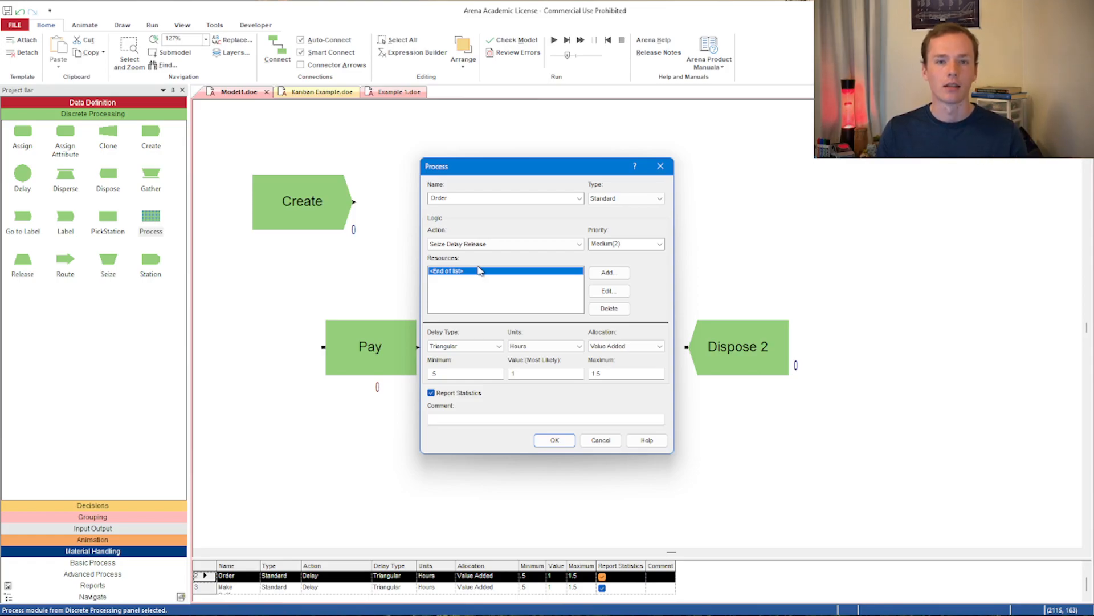
# - Add a resource named Barista to the Order process
pyautogui.click(609, 276)
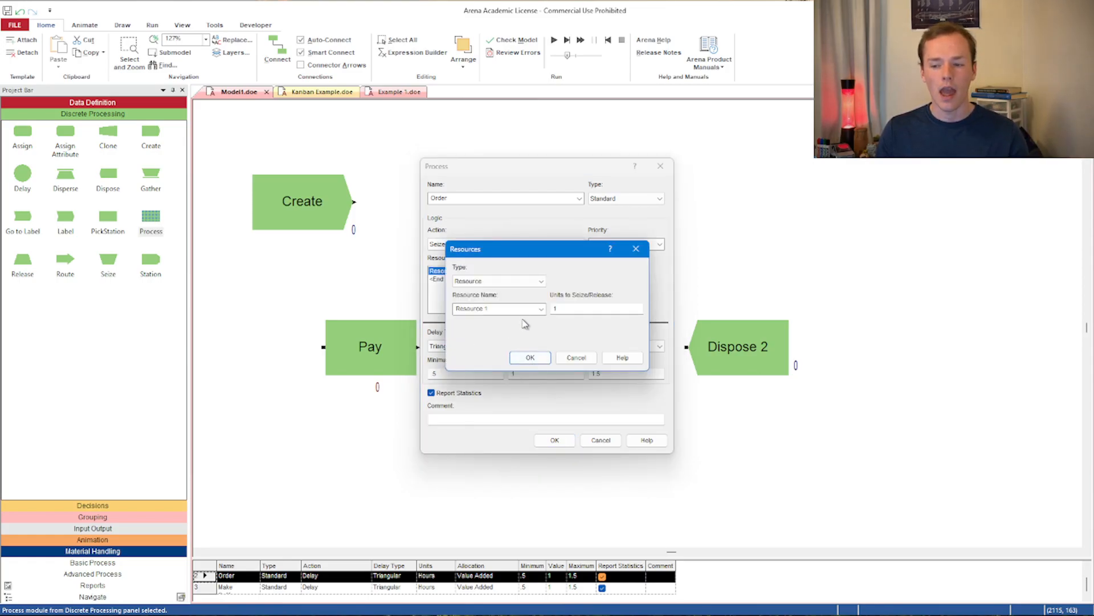
pyautogui.write('Barista')
pyautogui.click(530, 358)
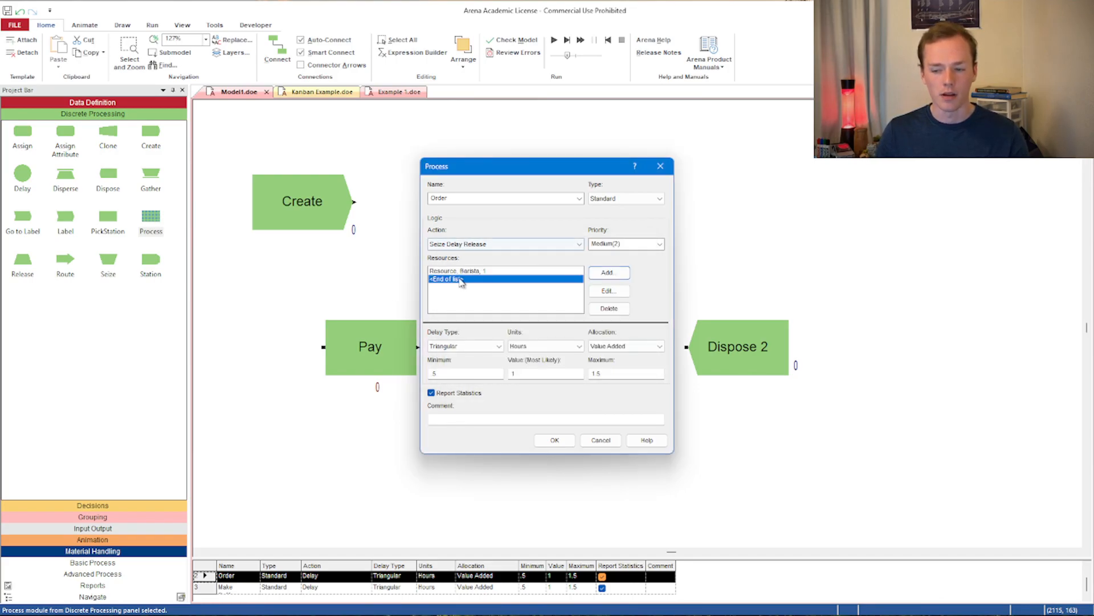
pyautogui.doubleClick(479, 271)
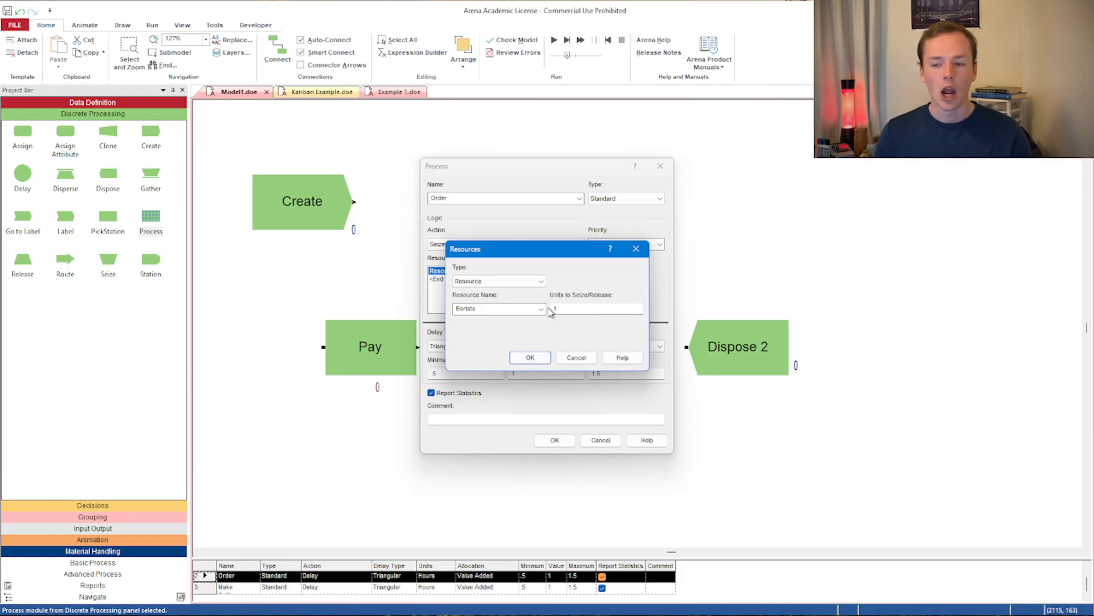
pyautogui.click(527, 281)
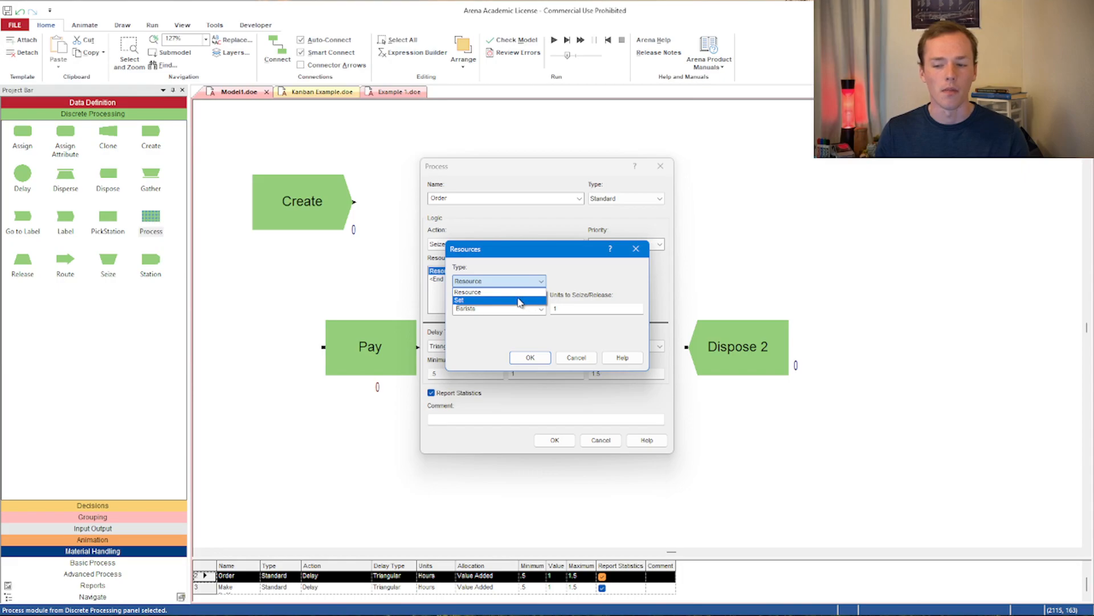
pyautogui.click(512, 293)
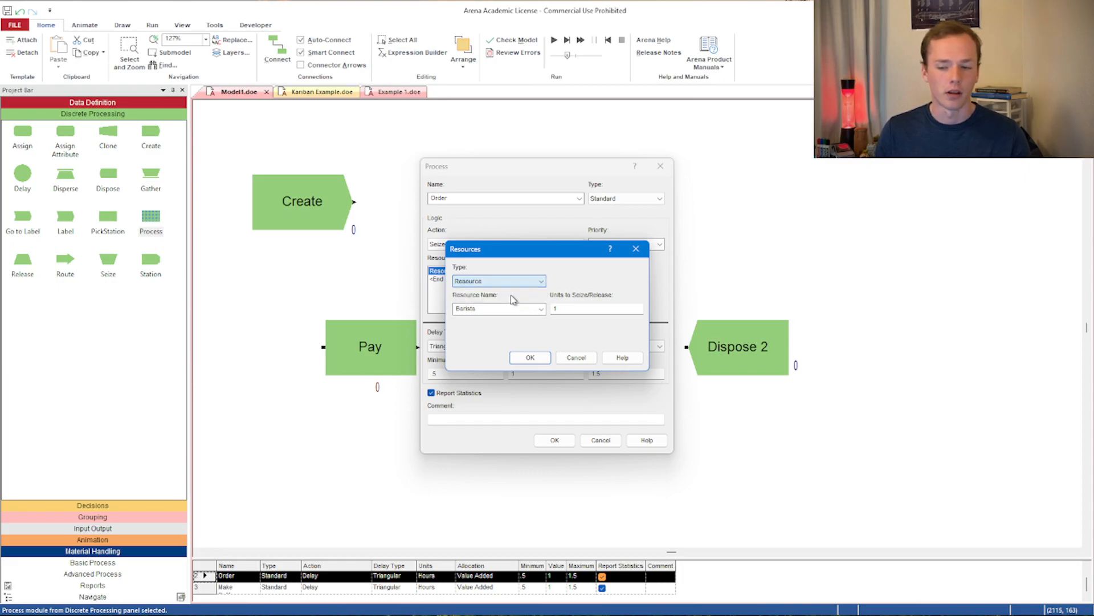
pyautogui.click(521, 358)
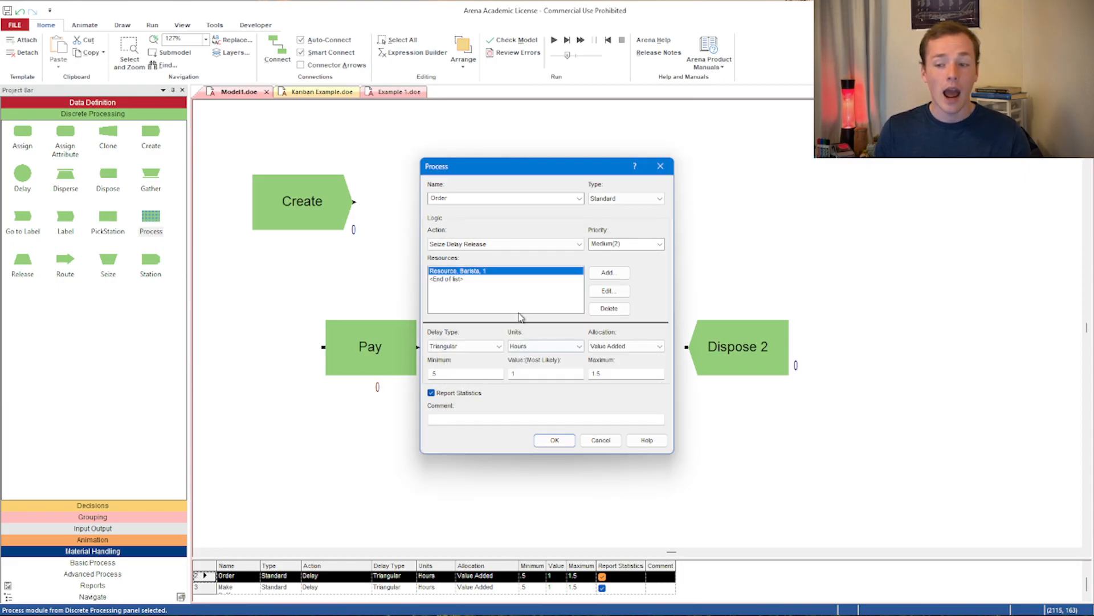
# - Try to set the Barista resource's units to seize/release to 2
pyautogui.doubleClick(504, 270)
pyautogui.moveTo(562, 309); pyautogui.dragTo(543, 312)
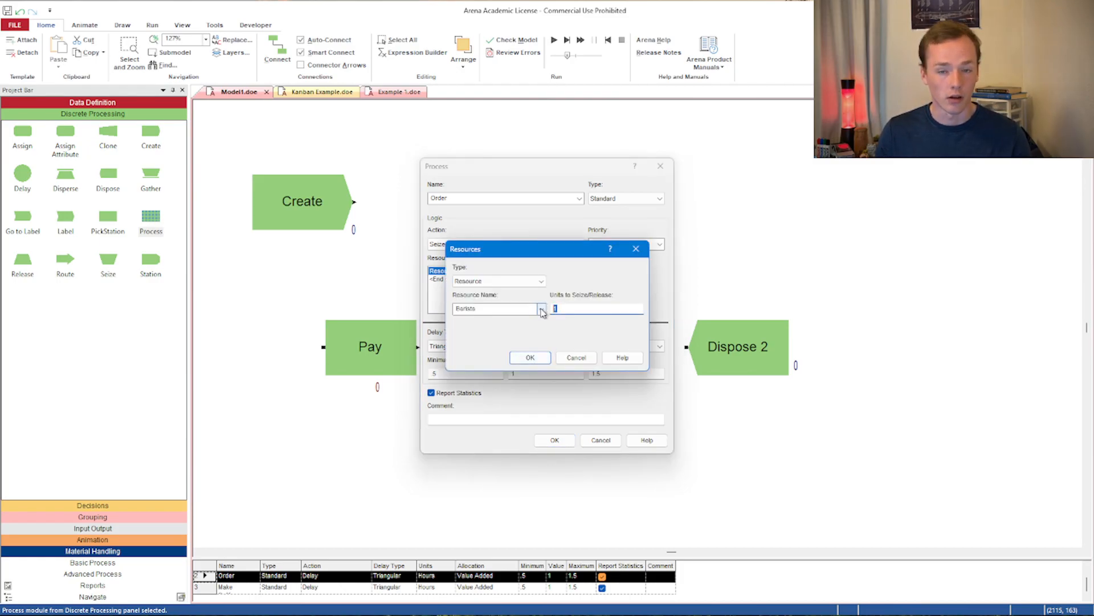
pyautogui.write('2')
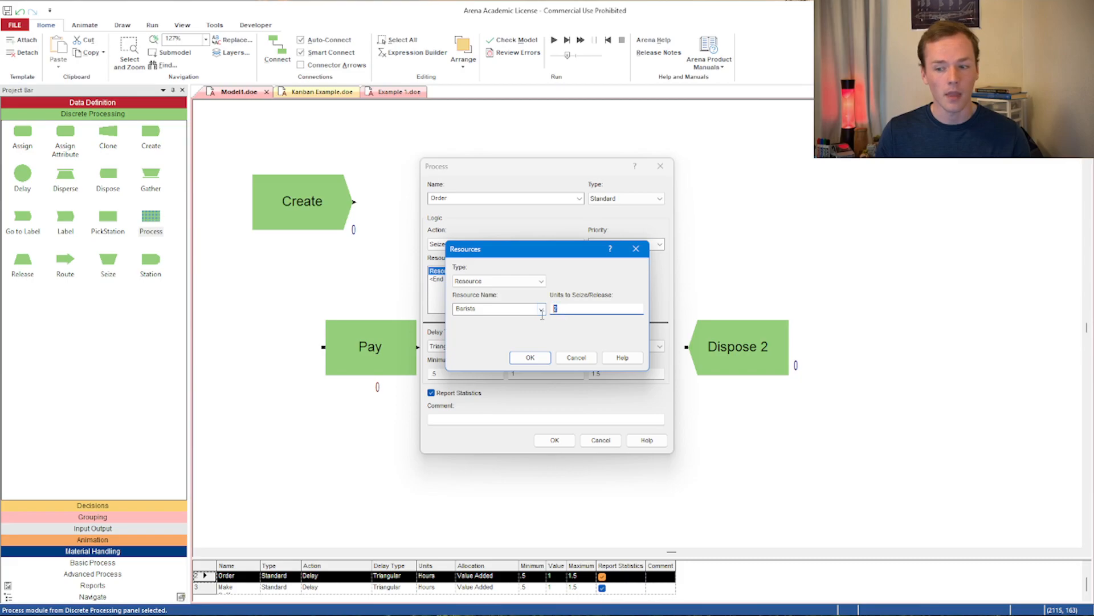
pyautogui.click(530, 357)
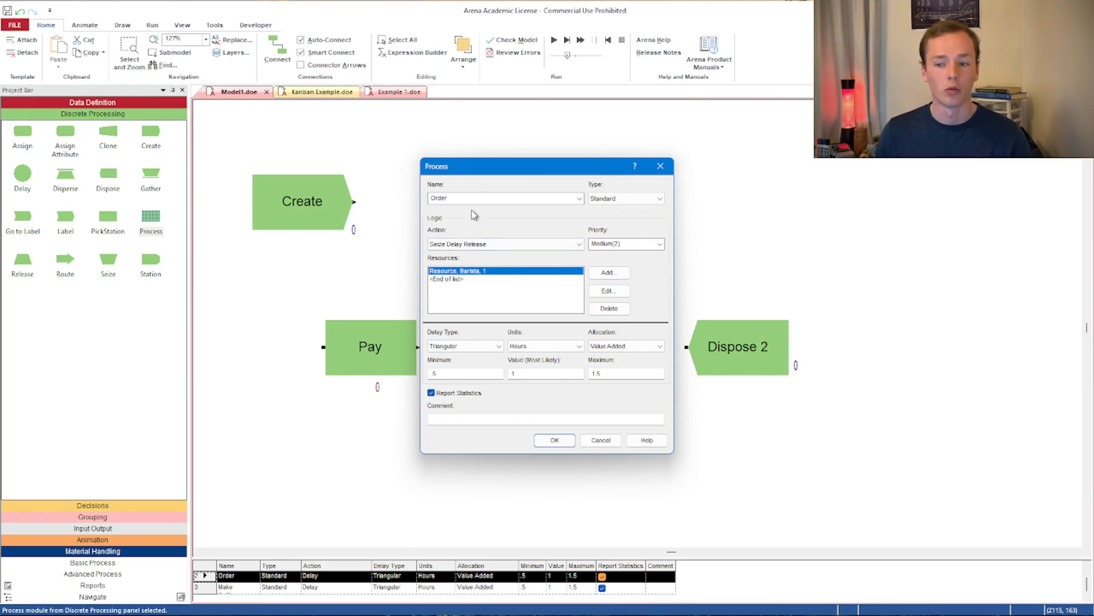
# - Set the Order delay to a Constant 0.5 minutes and confirm the process
pyautogui.click(492, 348)
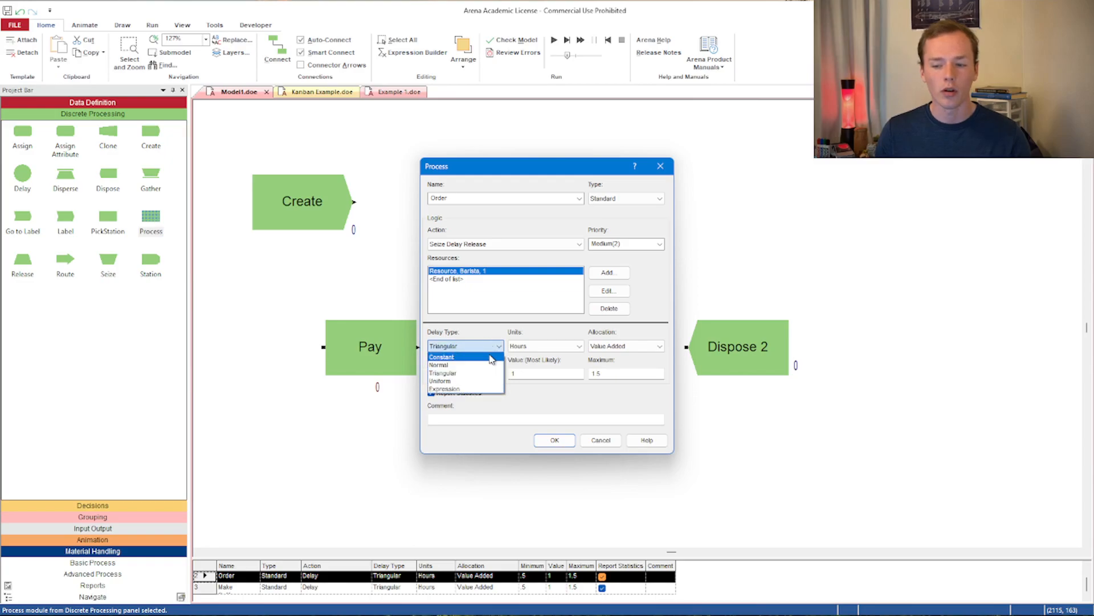
pyautogui.click(442, 357)
pyautogui.click(546, 346)
pyautogui.click(541, 365)
pyautogui.doubleClick(540, 373)
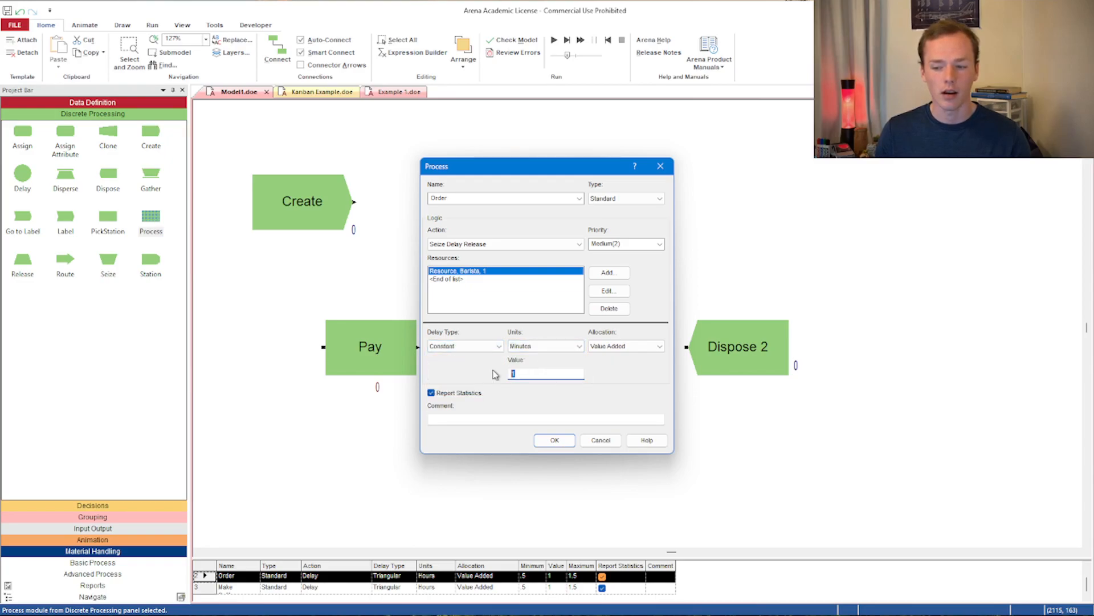
pyautogui.write('0.5')
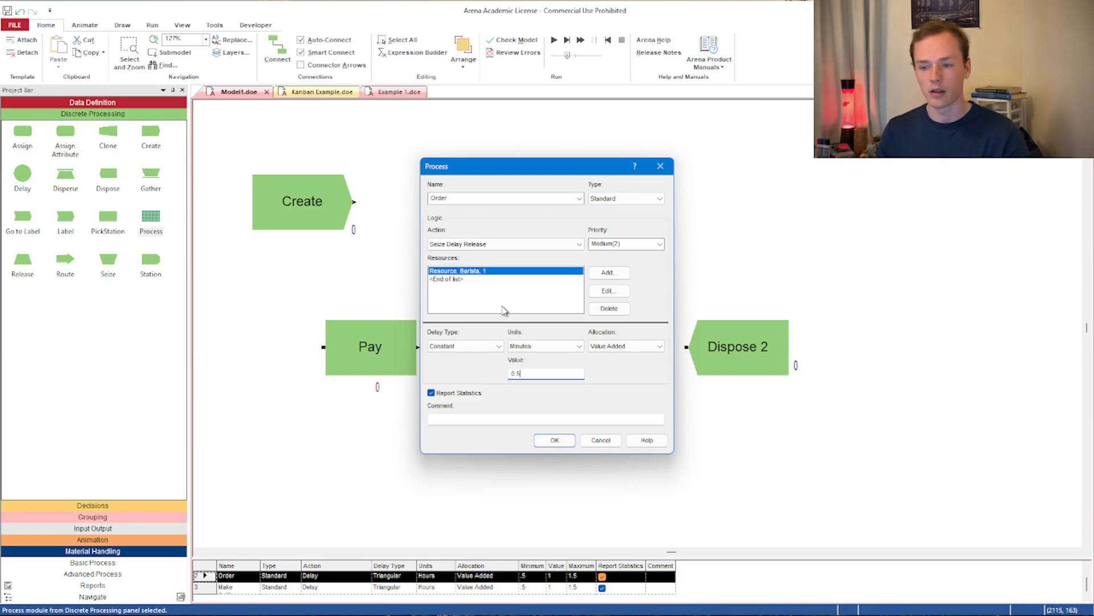
pyautogui.click(554, 440)
# - Shift Order and Pay slightly left and set Pay's action to Seize Delay Release
pyautogui.moveTo(499, 209); pyautogui.dragTo(476, 210)
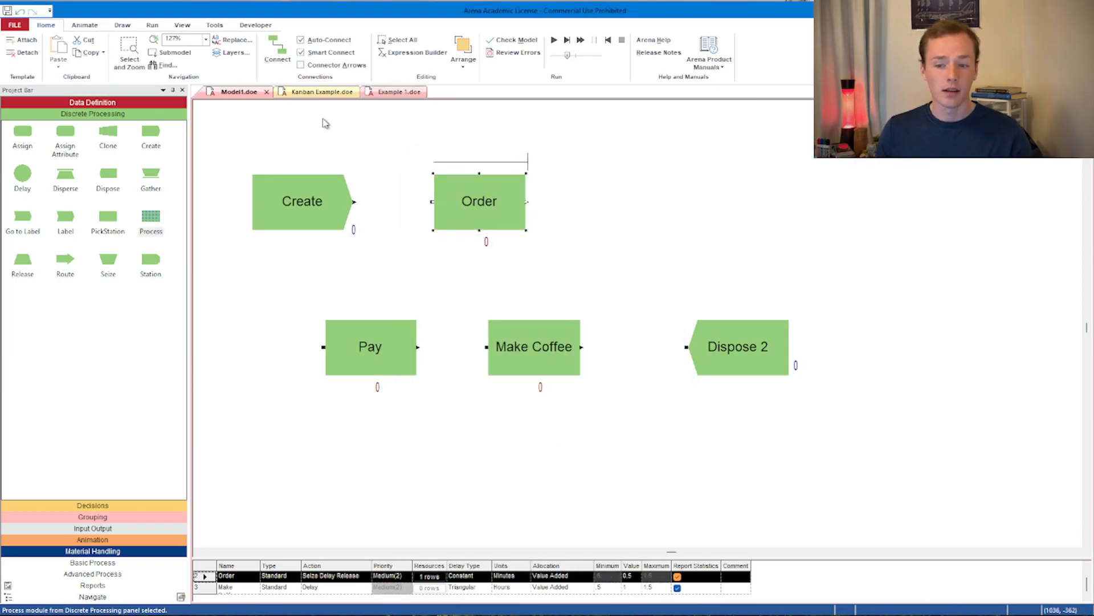
pyautogui.moveTo(361, 350)
pyautogui.mouseDown()
pyautogui.moveTo(345, 333)
pyautogui.moveTo(343, 343)
pyautogui.mouseUp()
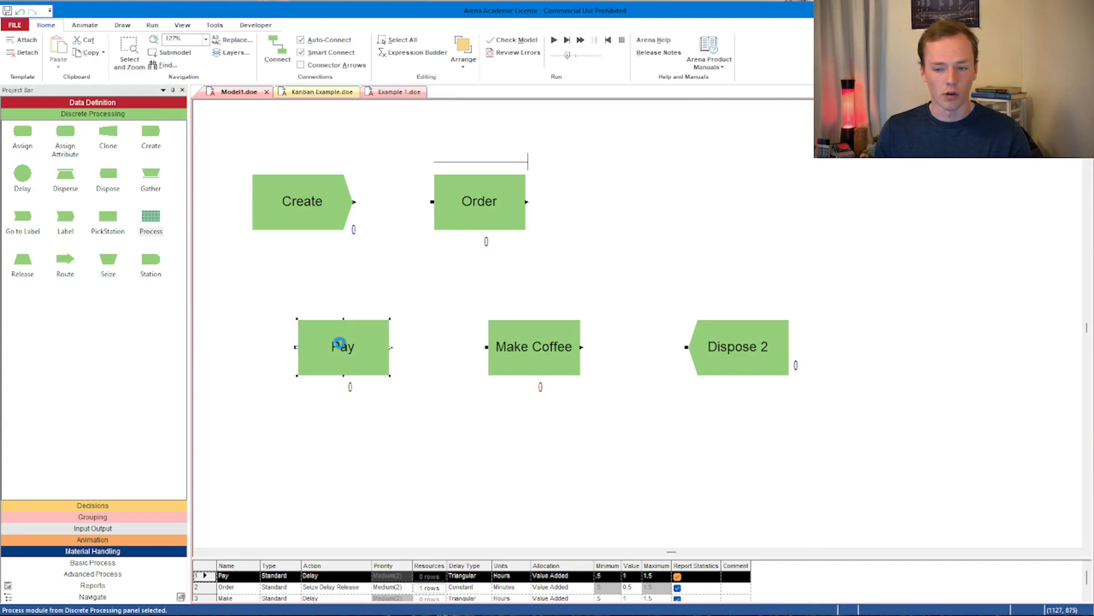
pyautogui.doubleClick(343, 346)
pyautogui.click(472, 244)
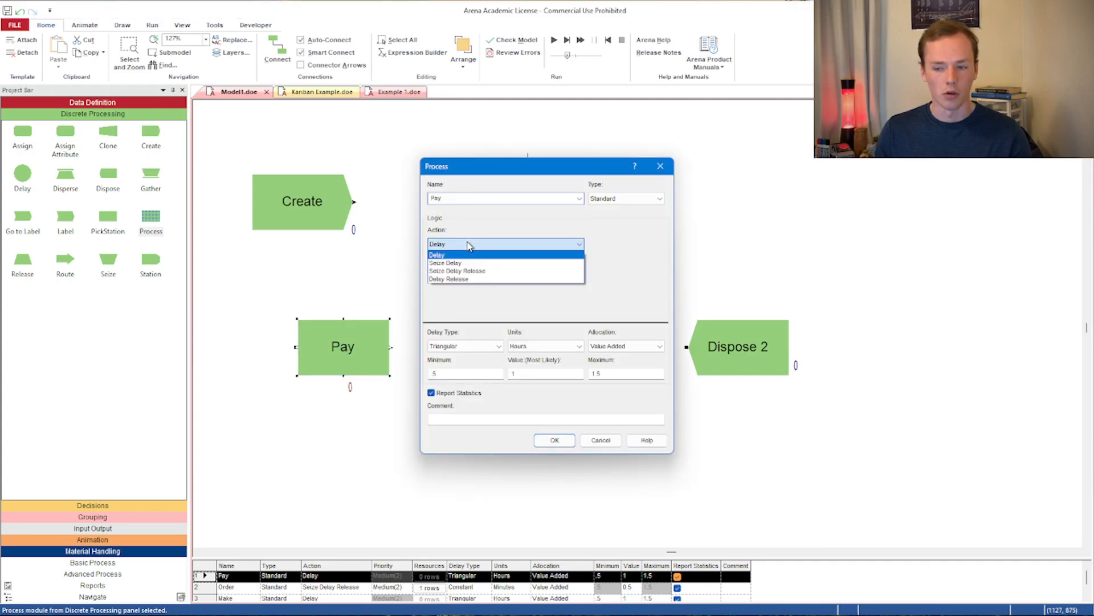
pyautogui.click(462, 273)
# - Add the Barista resource to the Pay process
pyautogui.click(596, 274)
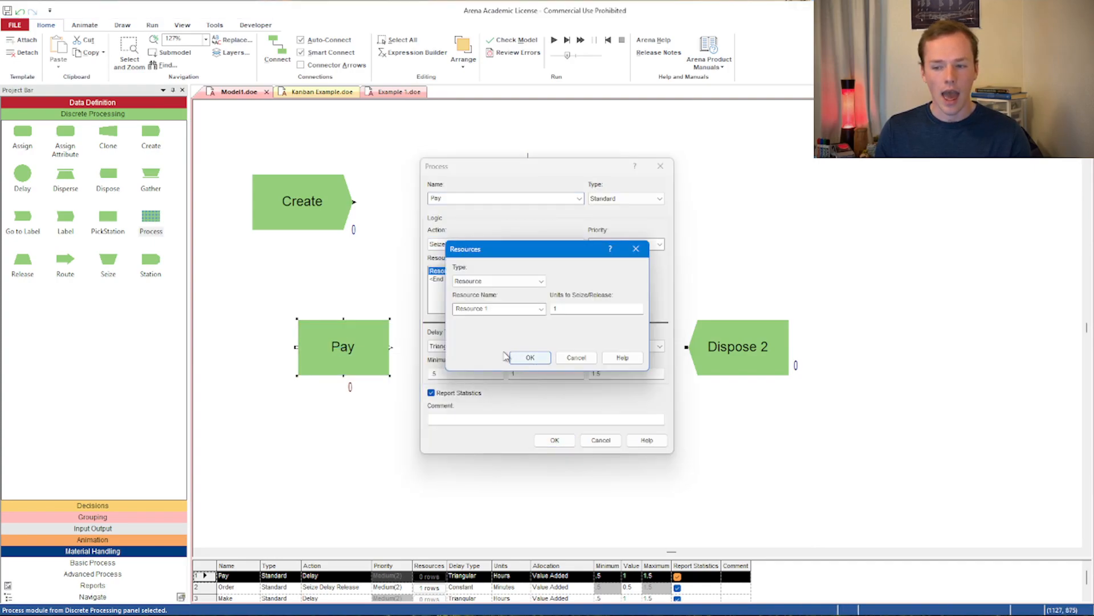
pyautogui.click(529, 308)
pyautogui.click(473, 328)
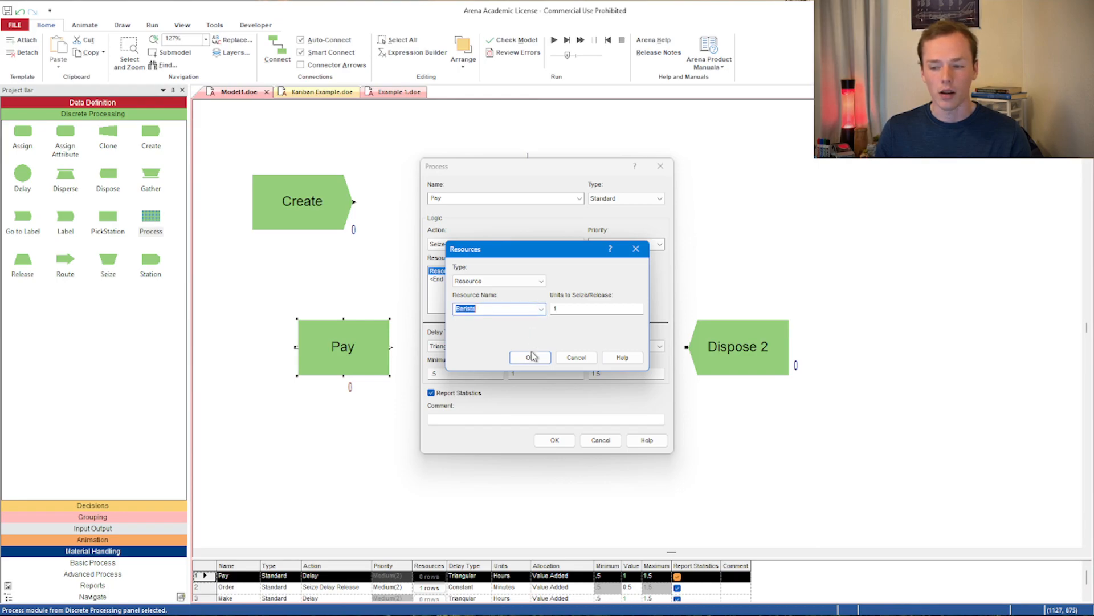
pyautogui.click(530, 357)
# - Set Pay's delay to Triangular in minutes with minimum .5, most likely 1 and maximum 2, and confirm
pyautogui.click(476, 347)
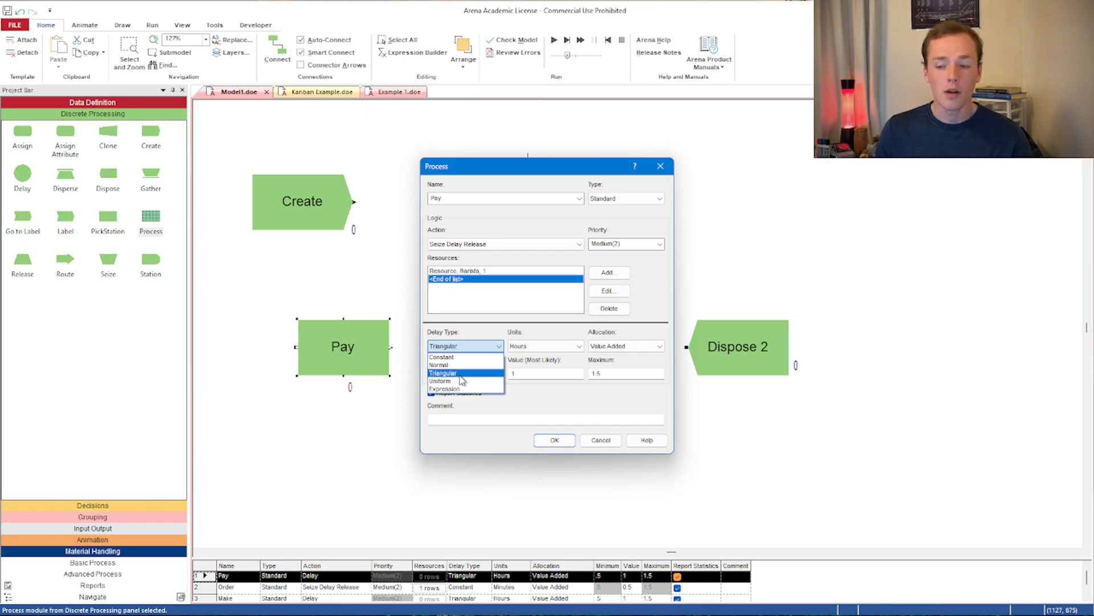
pyautogui.click(460, 374)
pyautogui.click(559, 346)
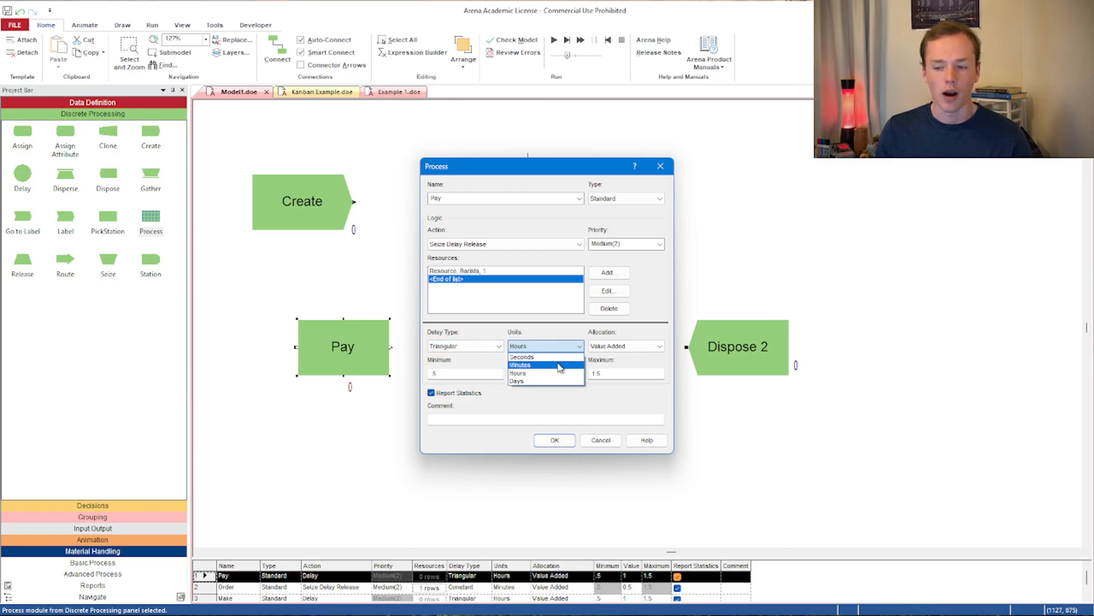
pyautogui.click(558, 366)
pyautogui.click(478, 374)
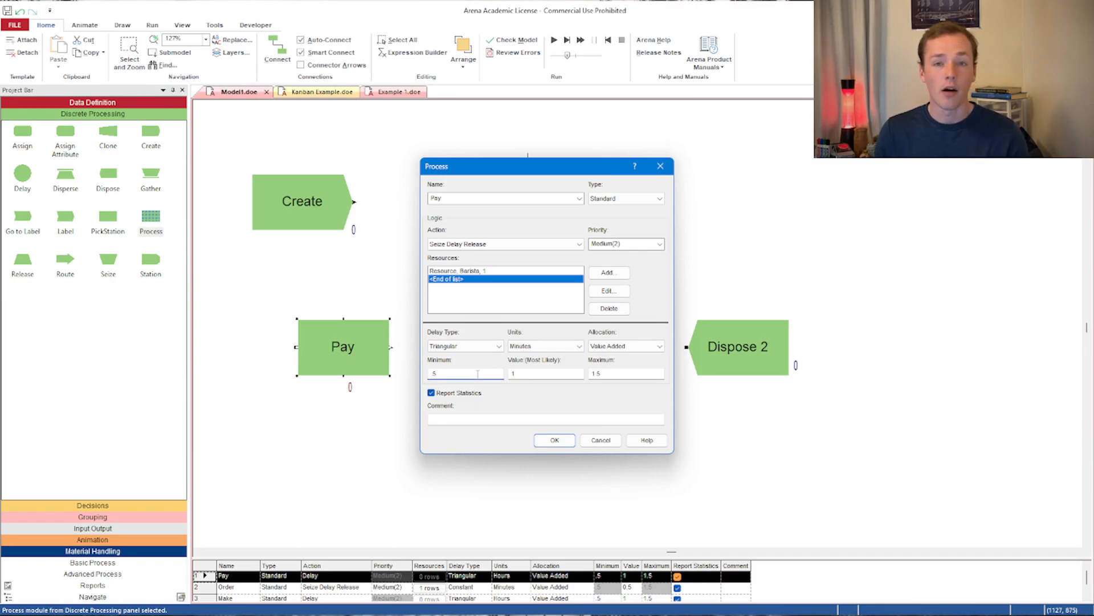
pyautogui.moveTo(625, 373); pyautogui.dragTo(488, 367)
pyautogui.write('2')
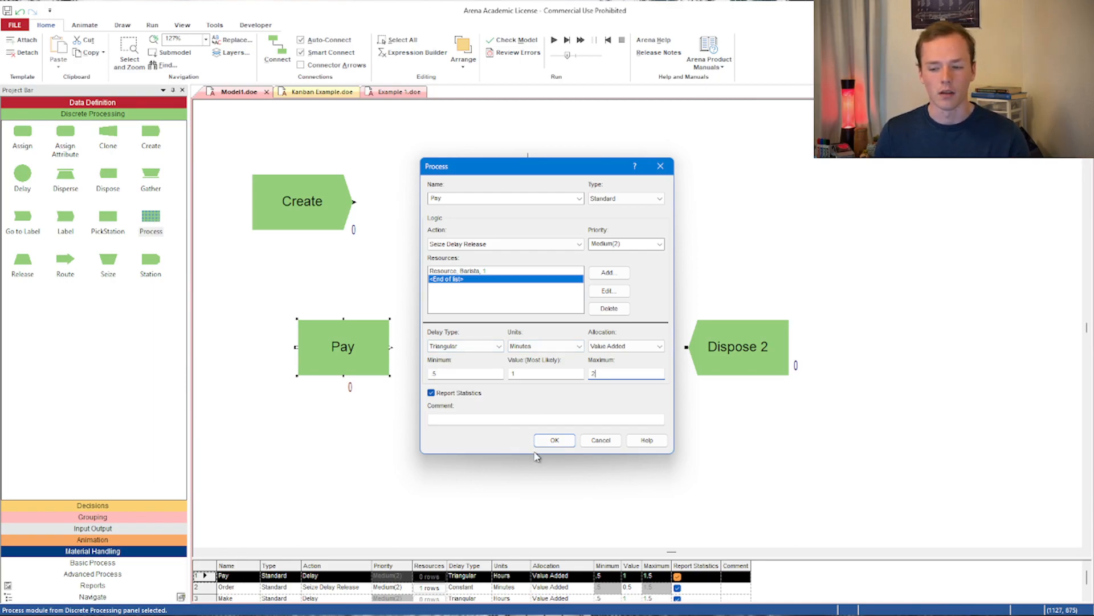
pyautogui.click(553, 440)
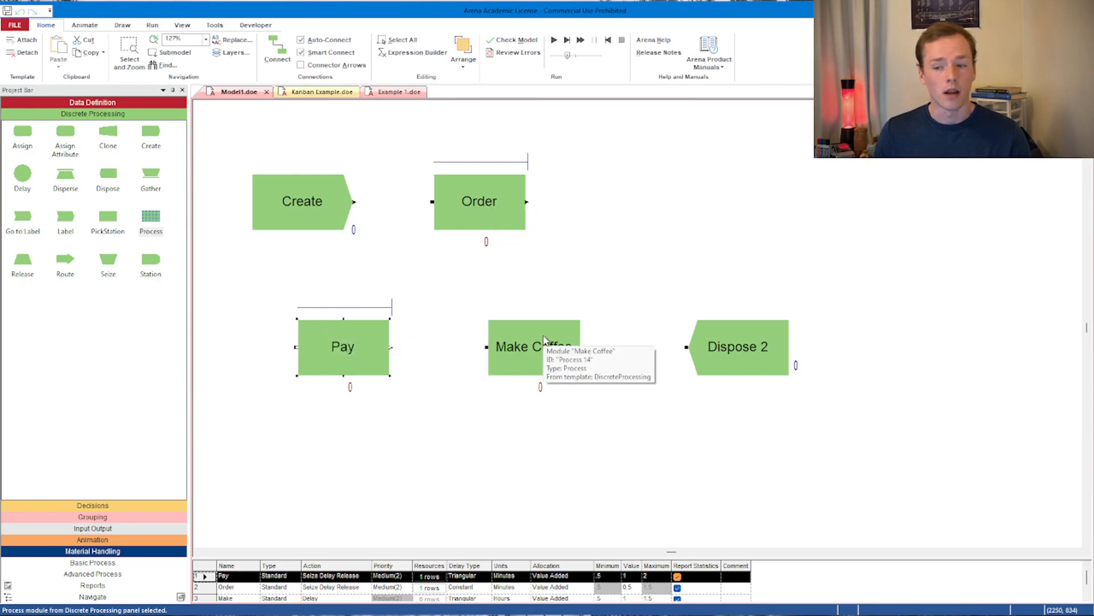
# - Delete the Make Coffee process module
pyautogui.doubleClick(544, 340)
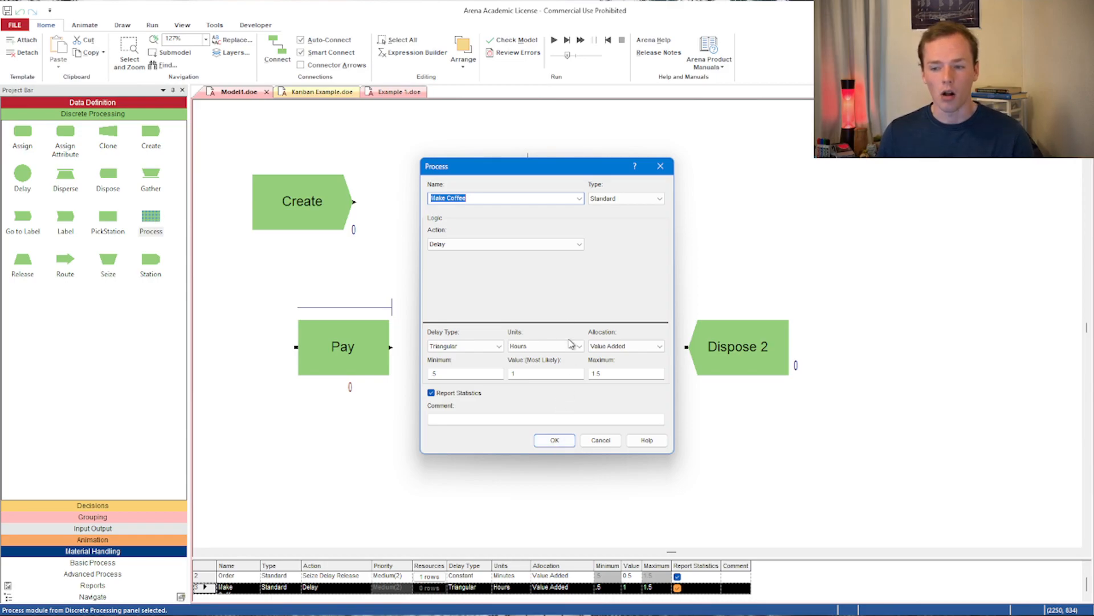
pyautogui.click(575, 245)
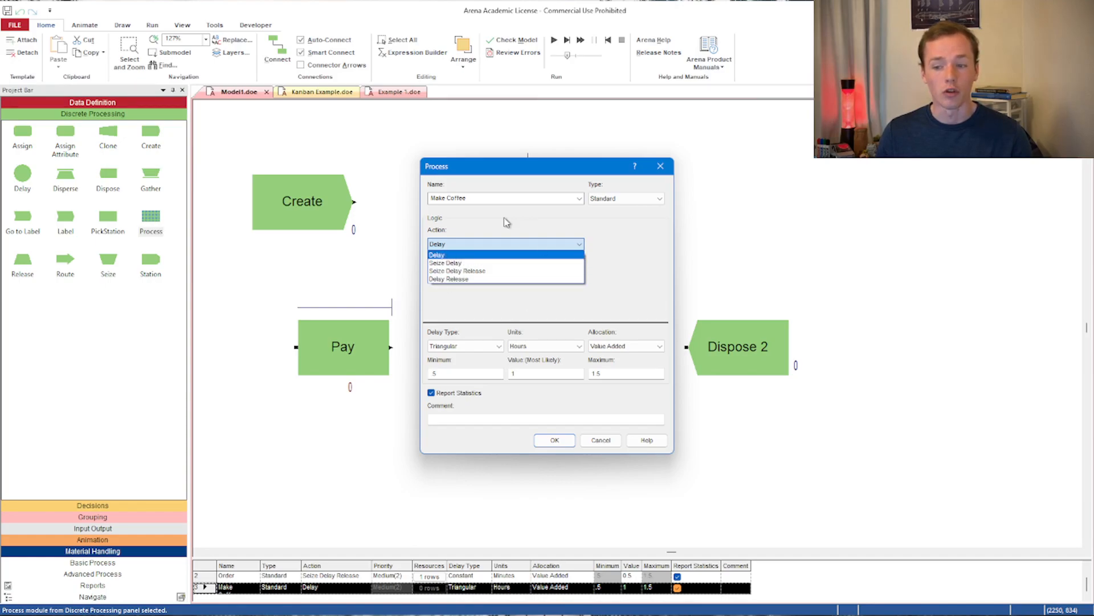
pyautogui.click(459, 245)
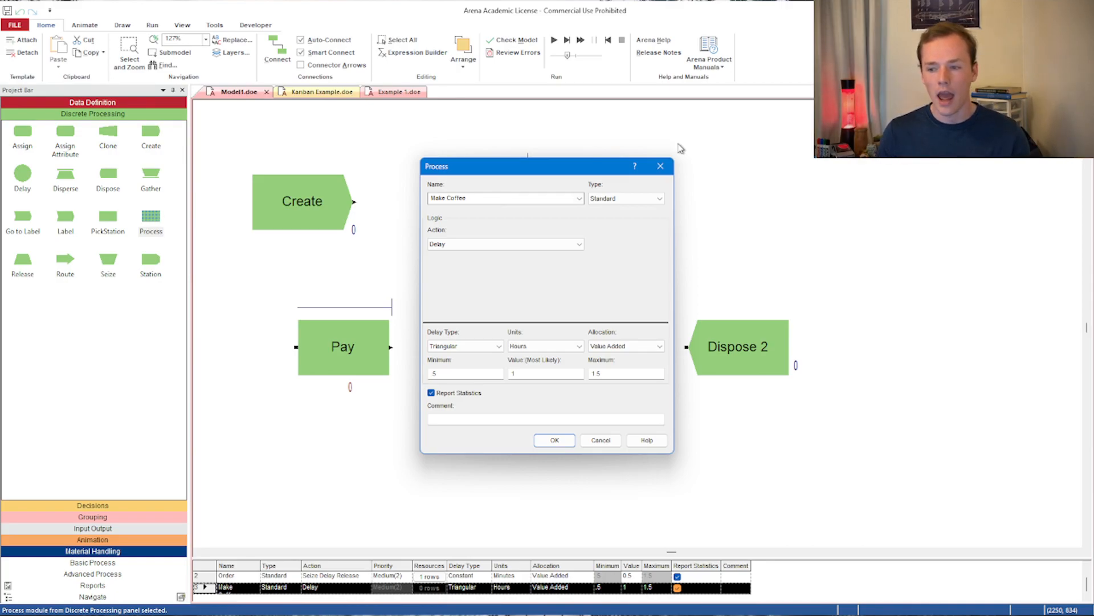
pyautogui.click(661, 165)
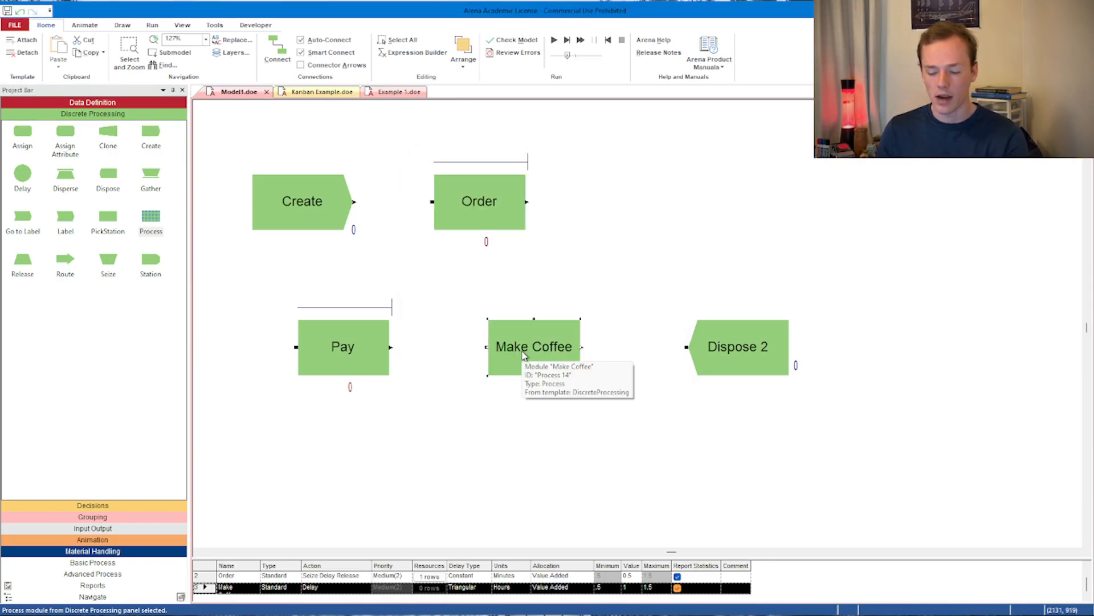
pyautogui.press('Delete')
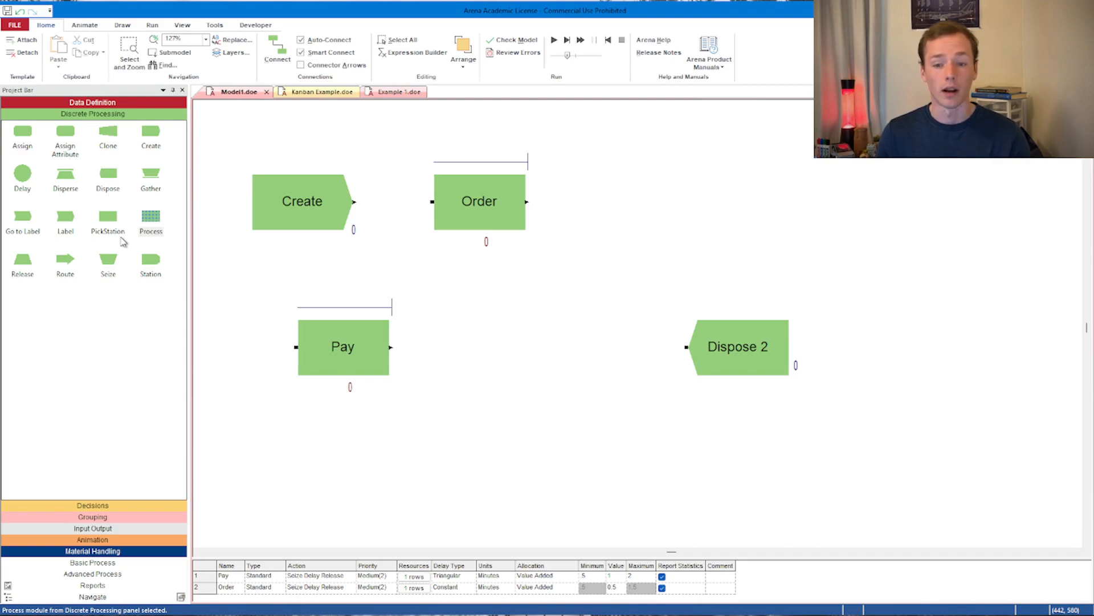
# - Place a Seize and a Release module after Pay and name the Seize module 'Seize for Machine'
pyautogui.moveTo(108, 260); pyautogui.dragTo(442, 357)
pyautogui.moveTo(23, 262); pyautogui.dragTo(565, 358)
pyautogui.doubleClick(485, 344)
pyautogui.click(470, 232)
pyautogui.write('for Machine')
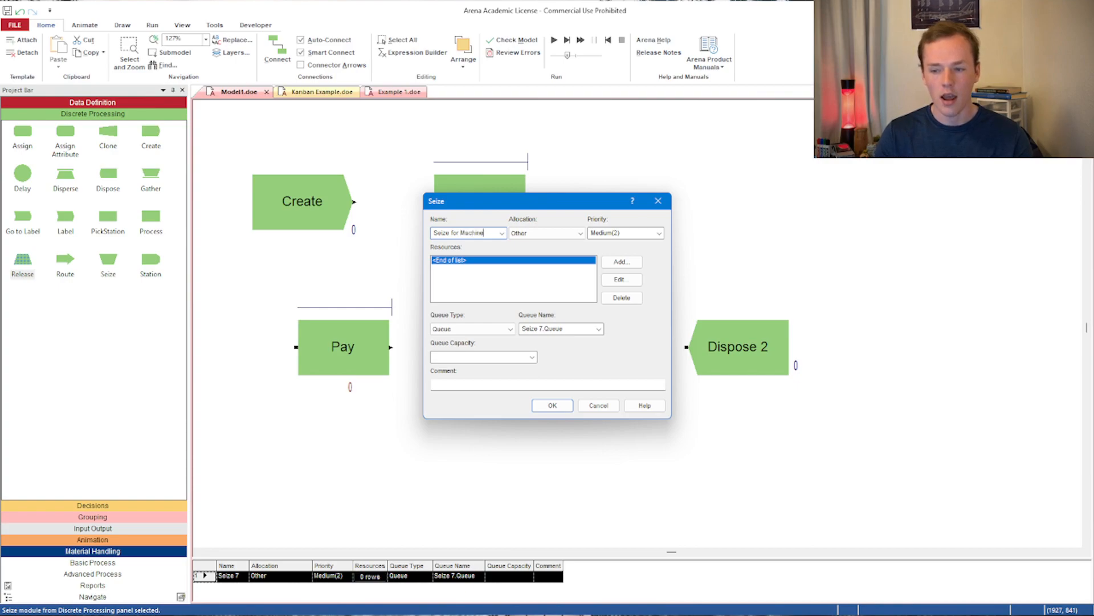
# - Add the Barista resource to the Seize for Machine module and confirm
pyautogui.click(630, 264)
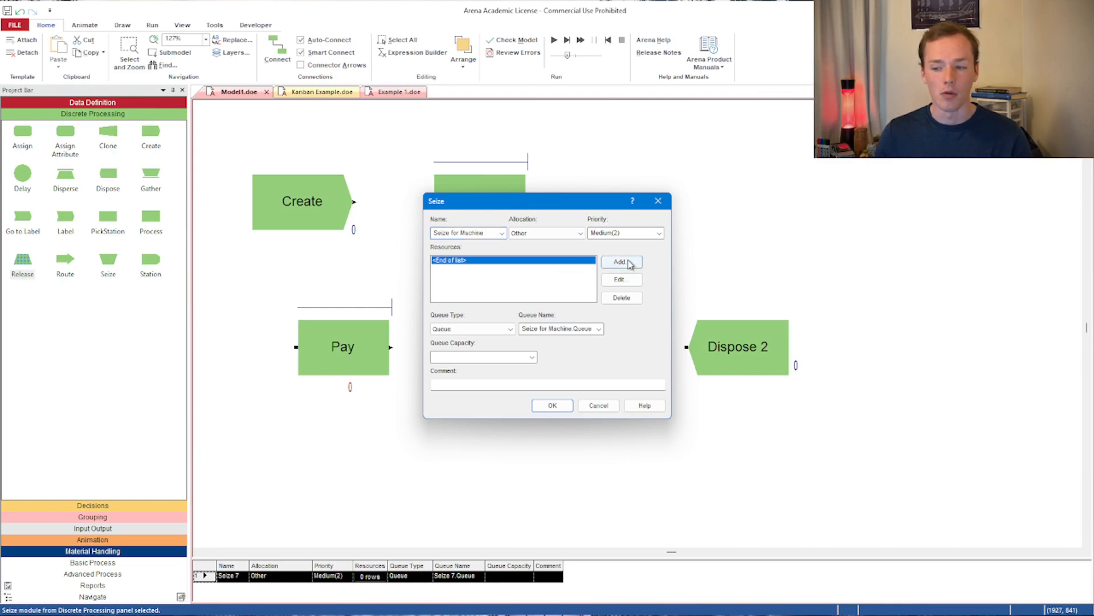
pyautogui.click(540, 294)
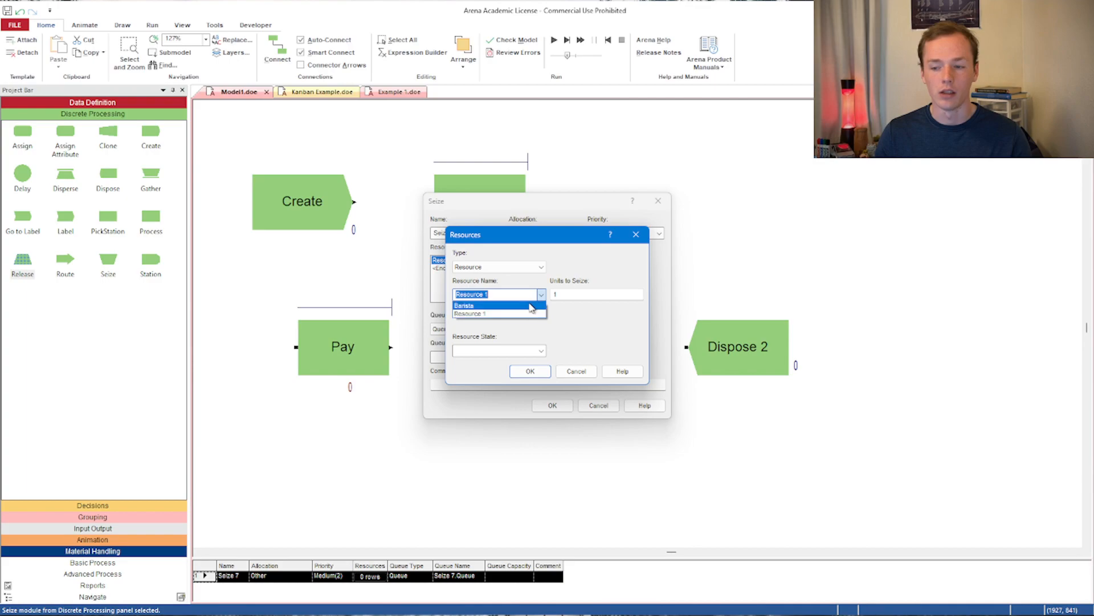
pyautogui.click(531, 306)
pyautogui.click(530, 371)
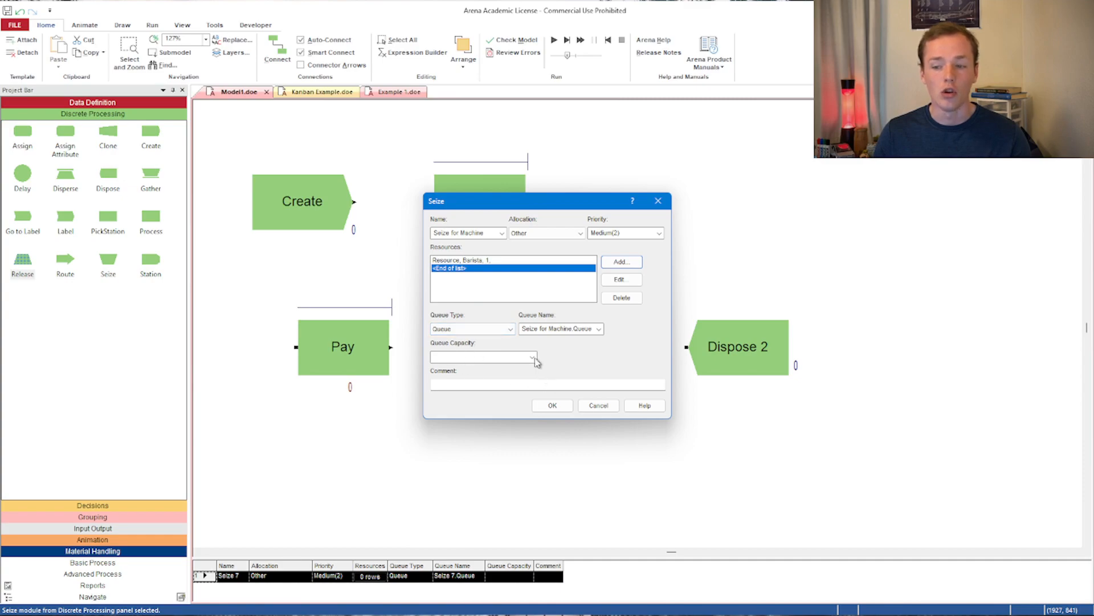
pyautogui.click(551, 406)
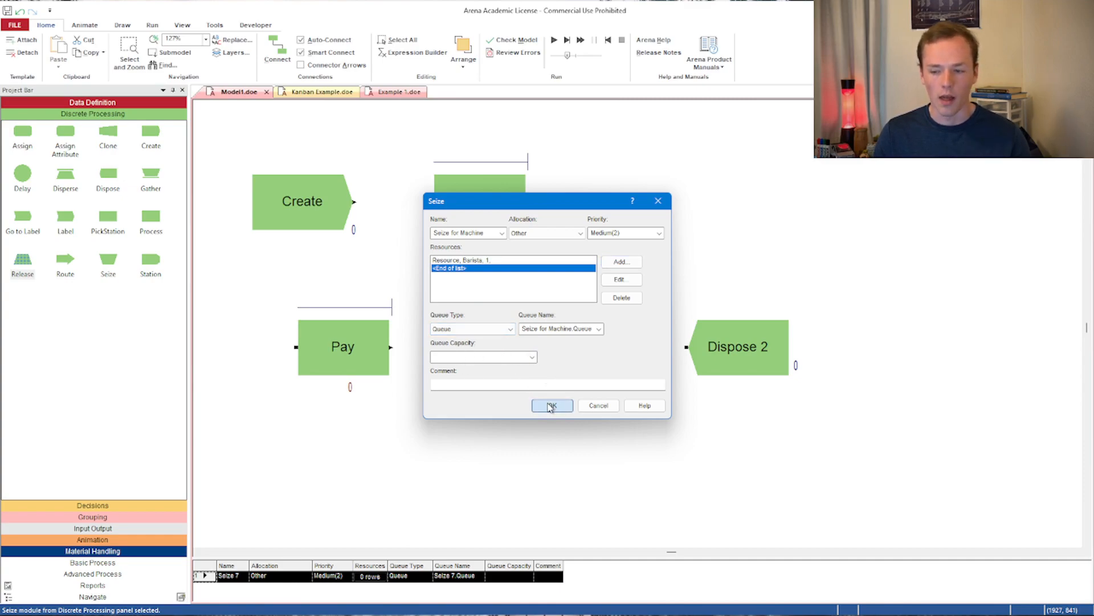
# - Name the Release module 'Release for Machine' and add the Barista resource to it
pyautogui.doubleClick(598, 366)
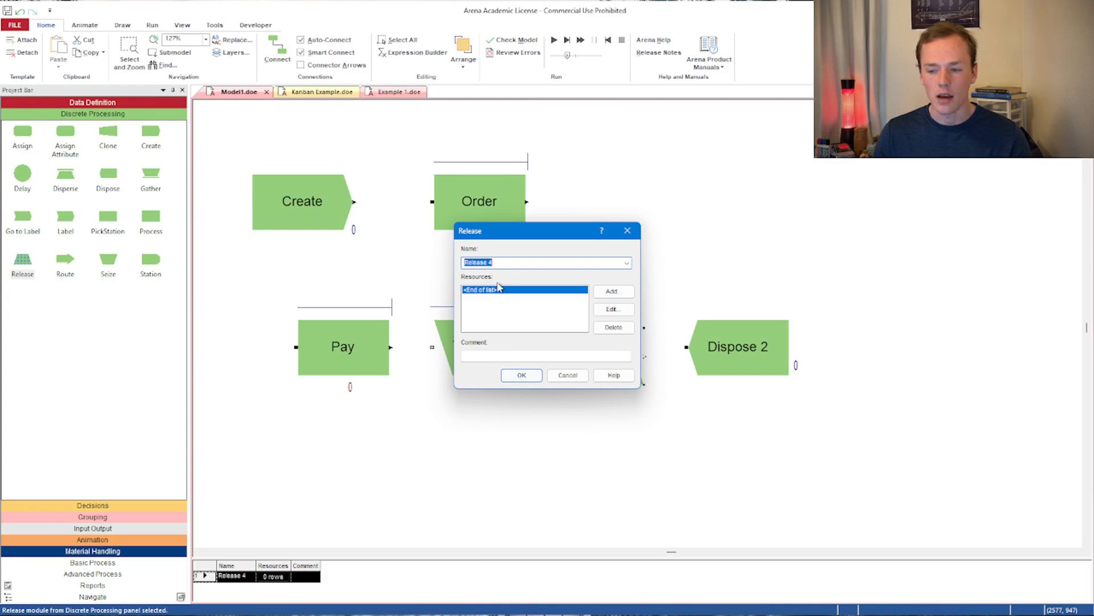
pyautogui.click(511, 262)
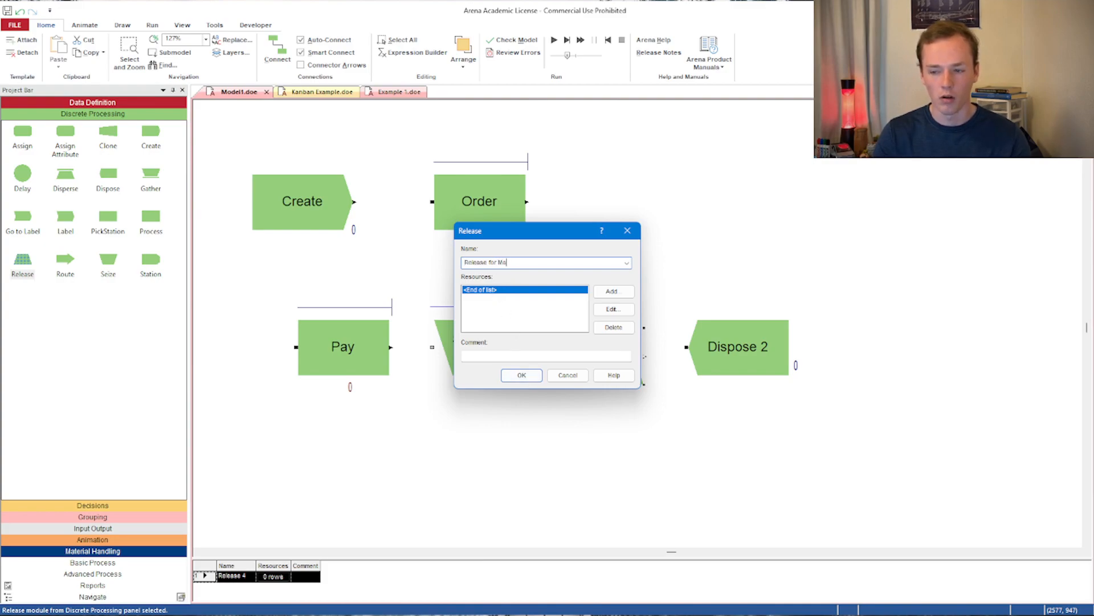
pyautogui.click(612, 291)
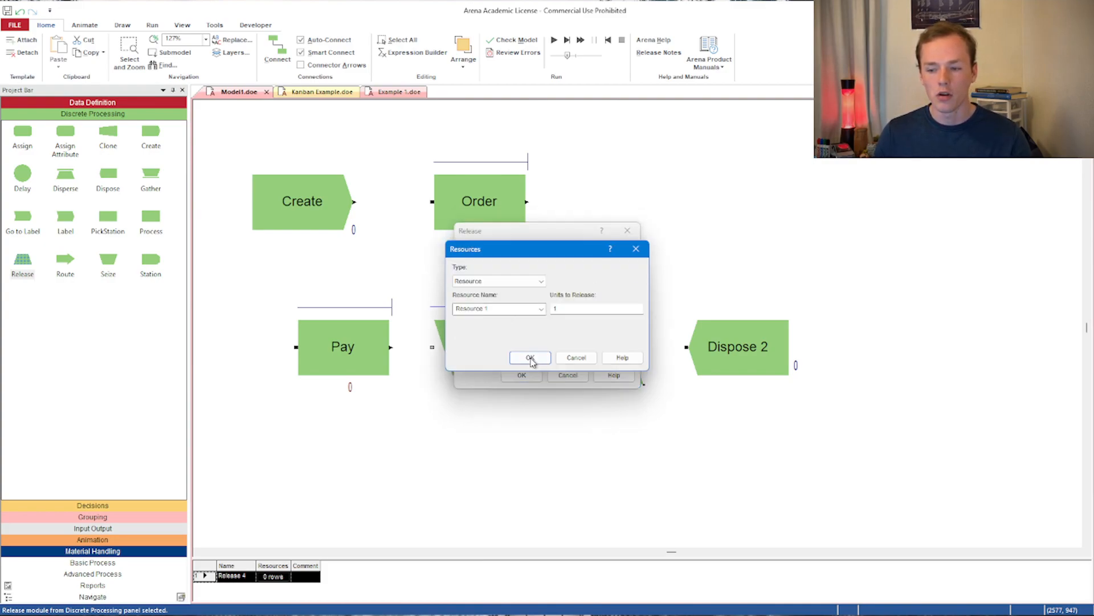
pyautogui.click(541, 309)
pyautogui.click(530, 331)
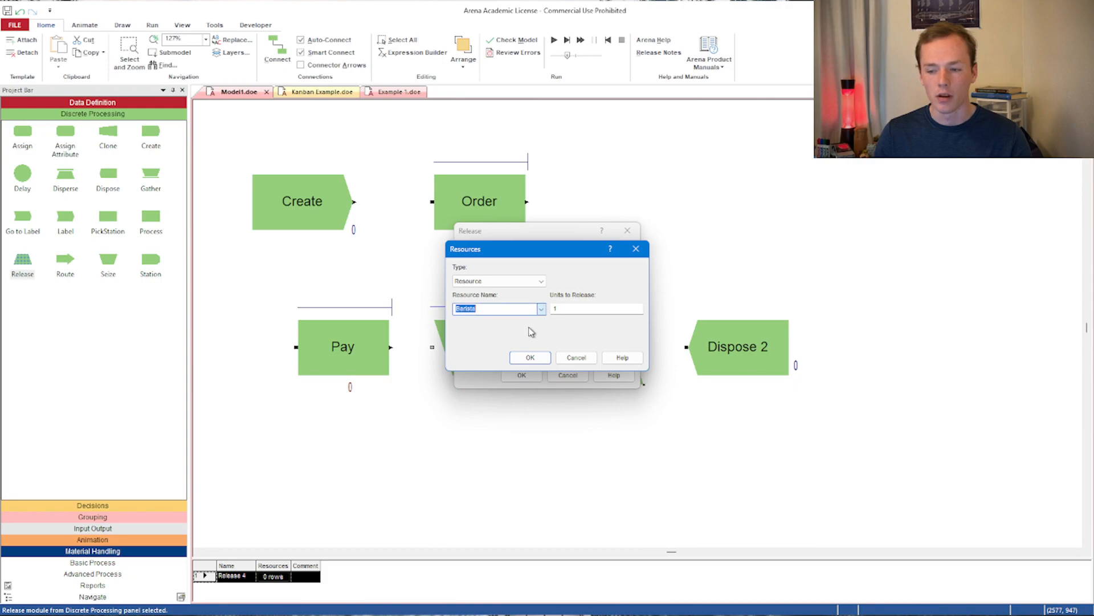
pyautogui.click(527, 357)
pyautogui.click(536, 379)
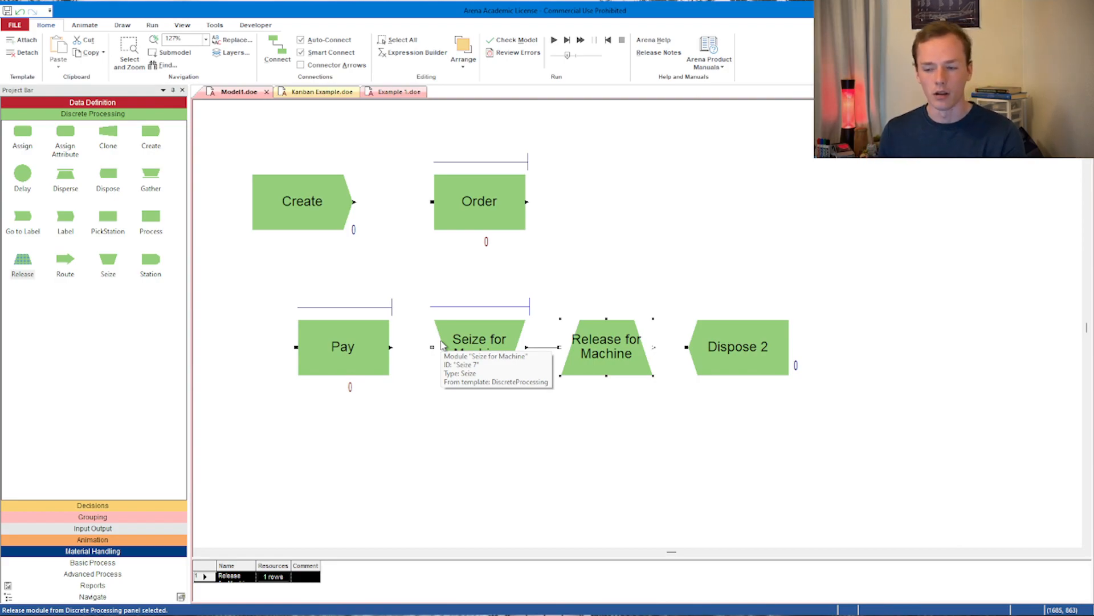
# - Shift Dispose right and place a Delay module between Release for Machine and Dispose
pyautogui.moveTo(741, 346); pyautogui.dragTo(815, 348)
pyautogui.moveTo(23, 173); pyautogui.dragTo(677, 350)
pyautogui.moveTo(848, 362); pyautogui.dragTo(887, 363)
pyautogui.moveTo(725, 355); pyautogui.dragTo(740, 358)
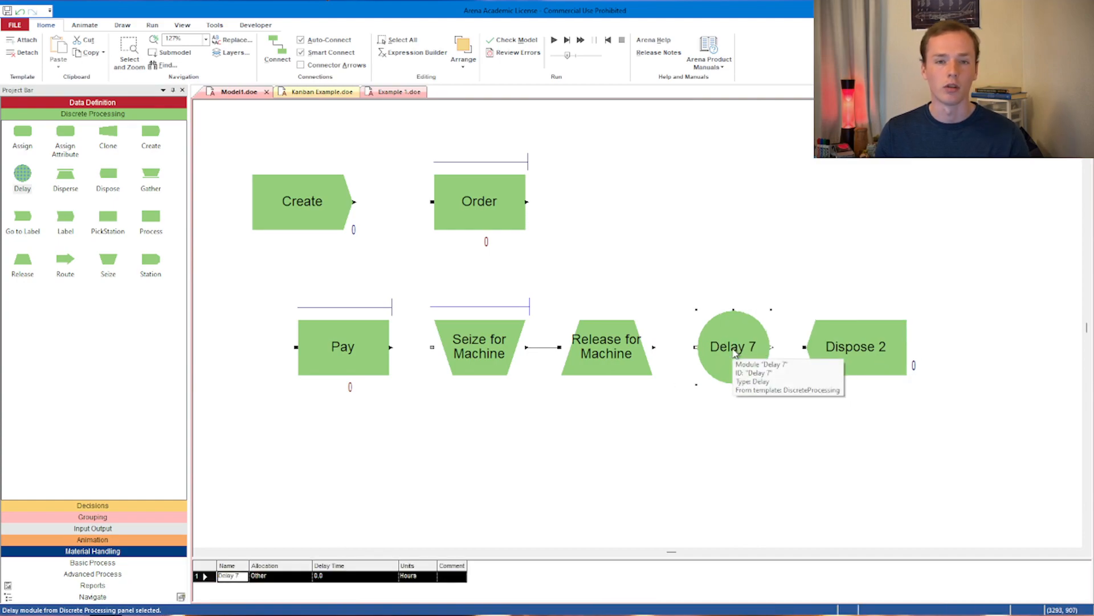
# - Name the Delay module 'Delay for Coffee' with a delay time of 2 minutes
pyautogui.doubleClick(740, 358)
pyautogui.click(505, 281)
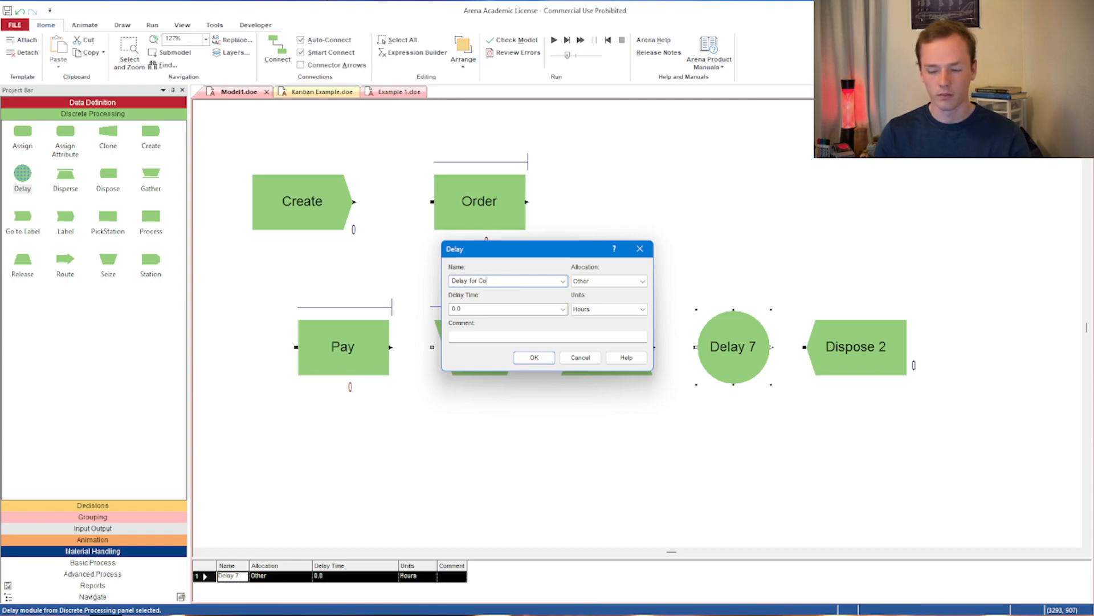
pyautogui.click(596, 309)
pyautogui.click(595, 323)
pyautogui.moveTo(520, 312); pyautogui.dragTo(415, 308)
pyautogui.write('2')
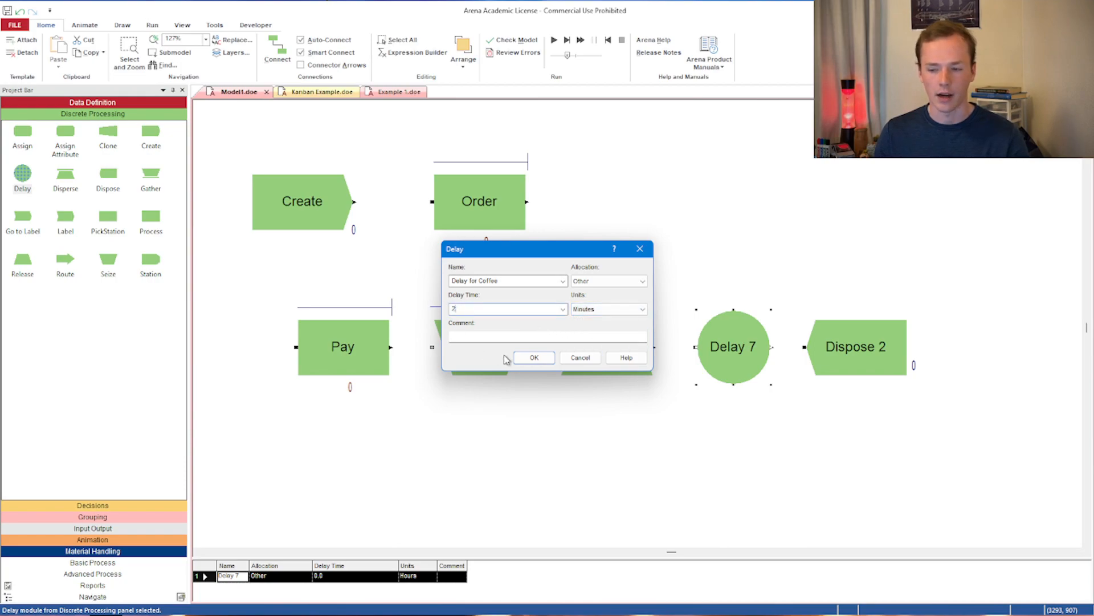
pyautogui.click(535, 357)
# - Connect Release for Machine to Delay for Coffee, and Delay for Coffee to Dispose
pyautogui.click(277, 50)
pyautogui.click(653, 347)
pyautogui.click(696, 347)
pyautogui.click(278, 51)
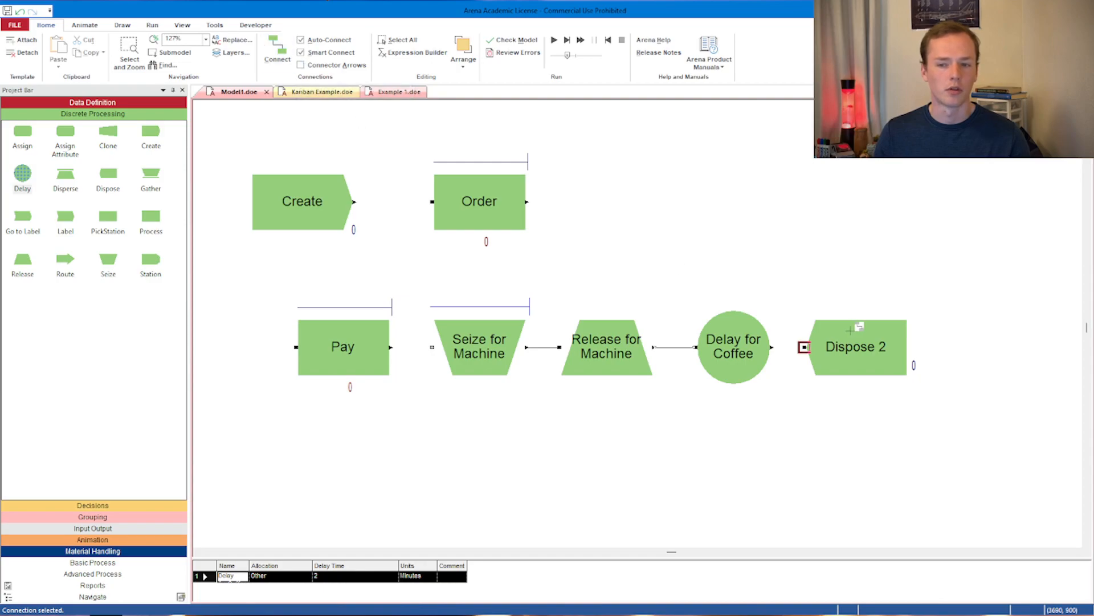
pyautogui.click(772, 347)
pyautogui.click(805, 347)
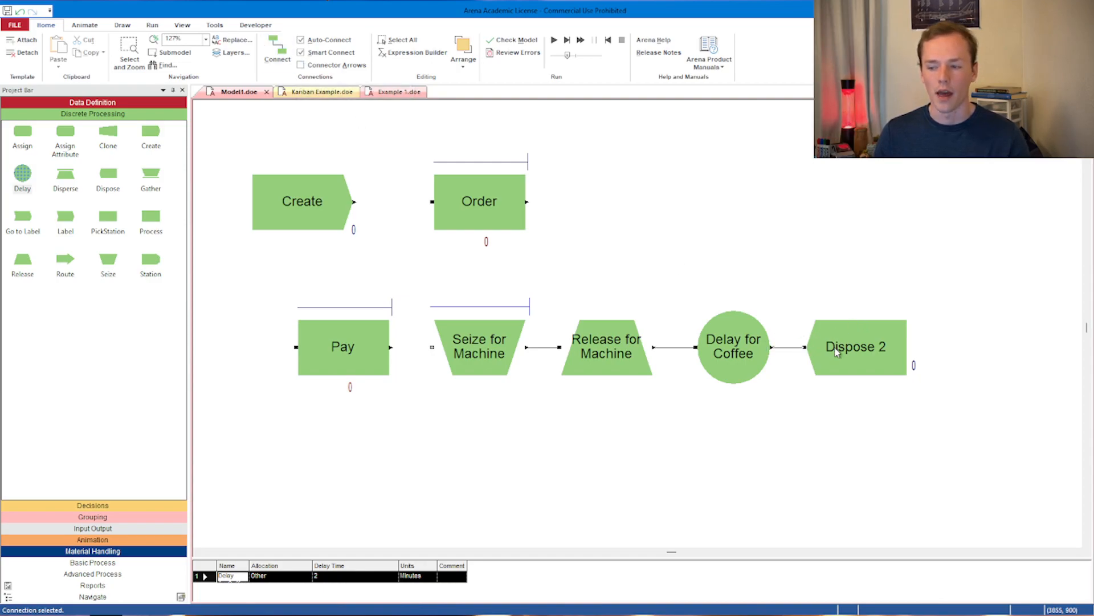
# - Rename the Dispose 2 module to 'Dispose'
pyautogui.doubleClick(835, 348)
pyautogui.click(500, 285)
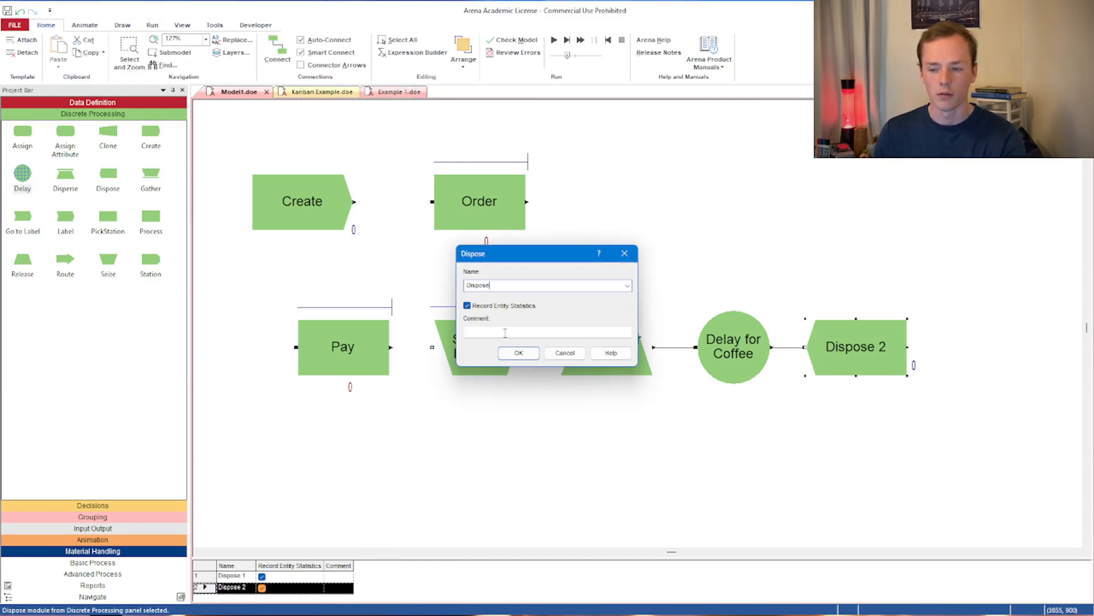
pyautogui.click(516, 353)
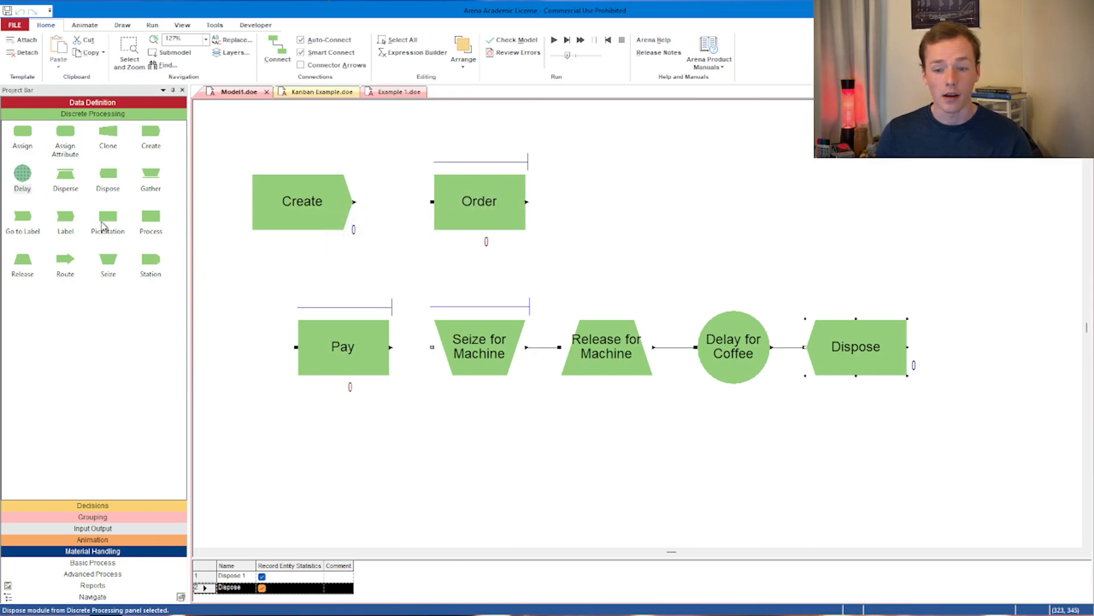
# - Place a Seize, Delay and Release chain above Order, nudging Order slightly down
pyautogui.moveTo(109, 259); pyautogui.dragTo(354, 141)
pyautogui.click(472, 228)
pyautogui.moveTo(472, 228); pyautogui.dragTo(481, 255)
pyautogui.moveTo(401, 142); pyautogui.dragTo(406, 152)
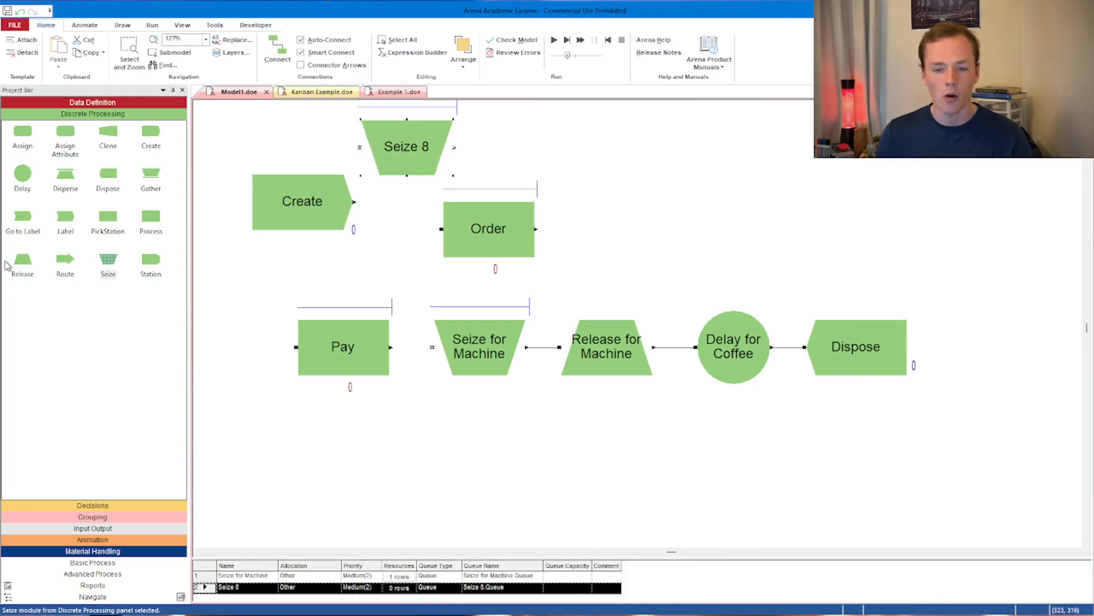
pyautogui.moveTo(16, 178); pyautogui.dragTo(519, 146)
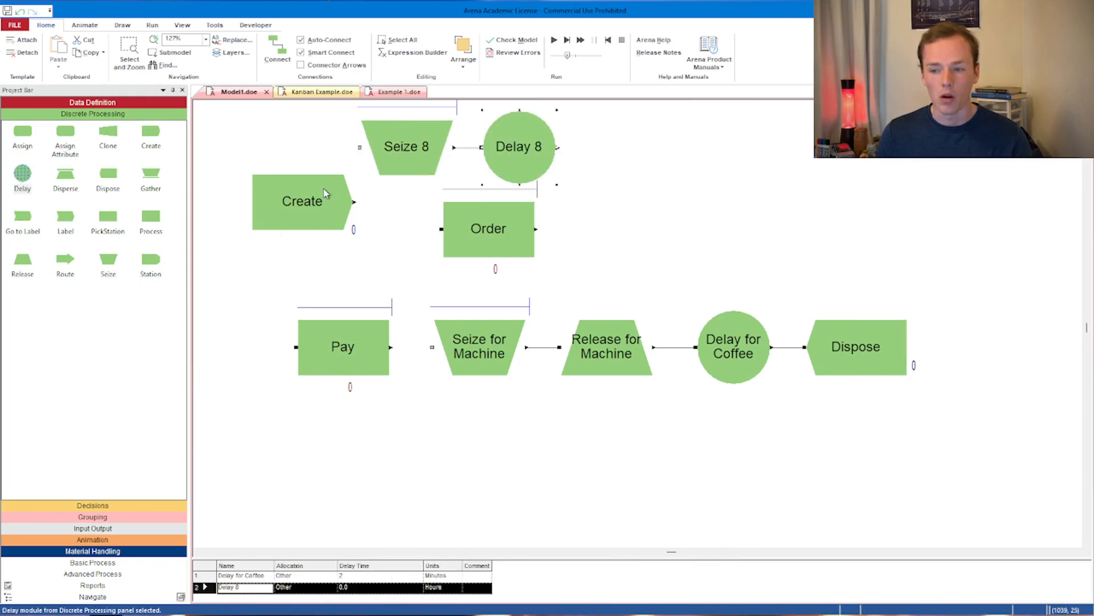
pyautogui.moveTo(32, 258); pyautogui.dragTo(593, 151)
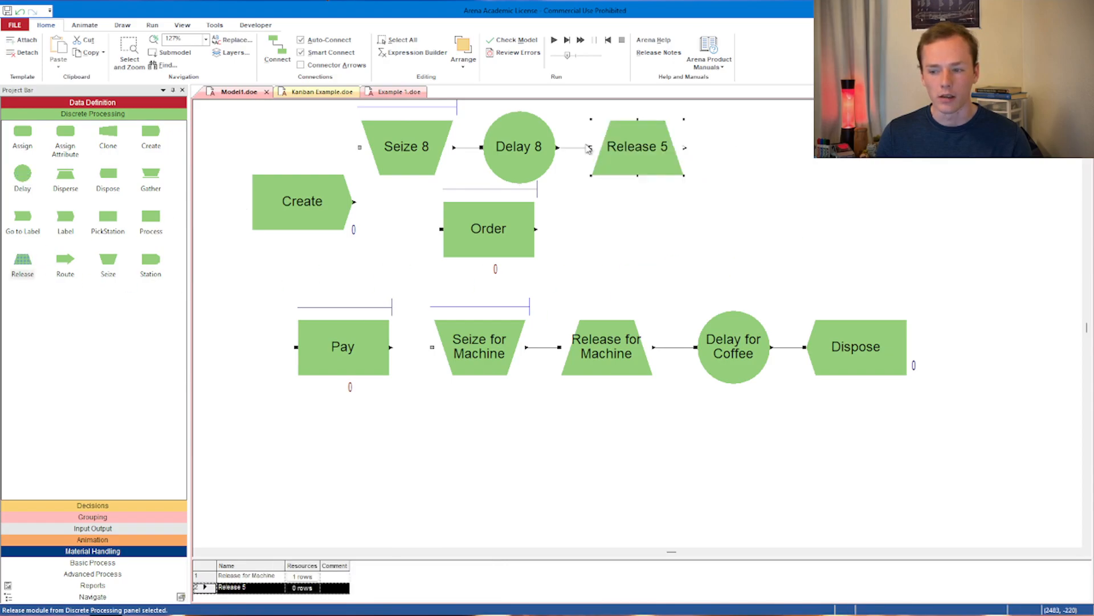
# - Delete the Order process module
pyautogui.click(492, 216)
pyautogui.doubleClick(492, 217)
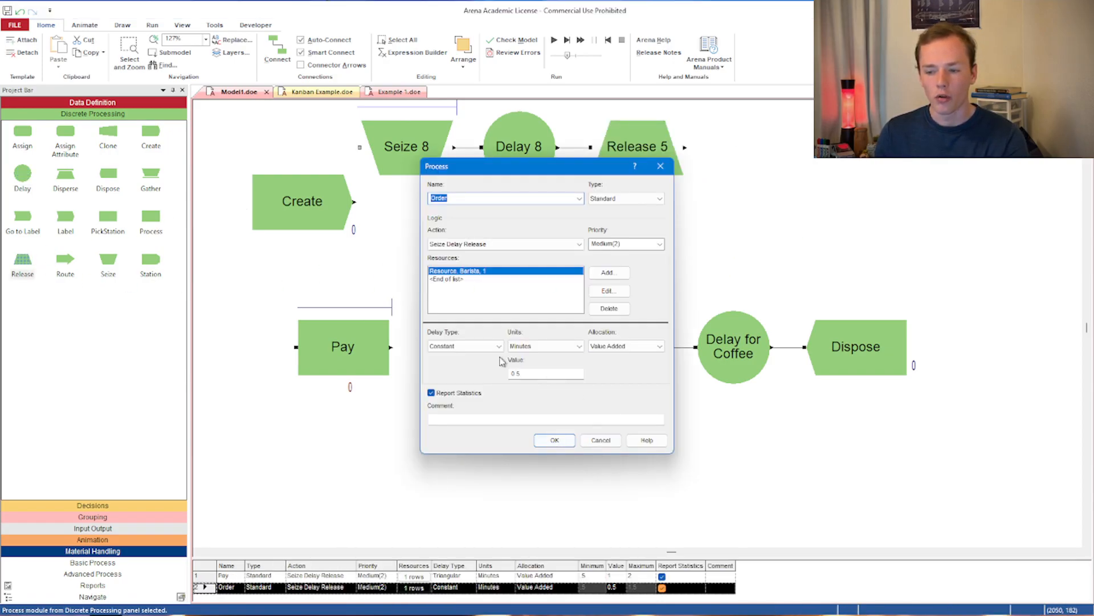
pyautogui.click(661, 166)
pyautogui.press('Delete')
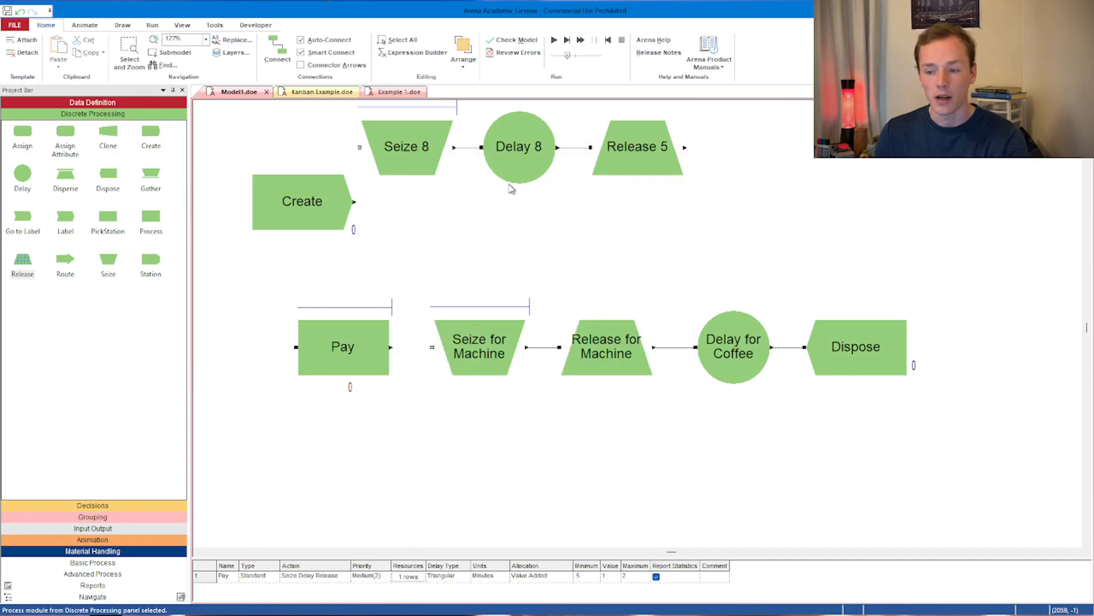
# - Set the new Delay to 0.5 minutes and name it 'Delay for Order'
pyautogui.doubleClick(513, 168)
pyautogui.click(643, 309)
pyautogui.click(604, 325)
pyautogui.hotkey('shift', 'Tab')
pyautogui.write('0')
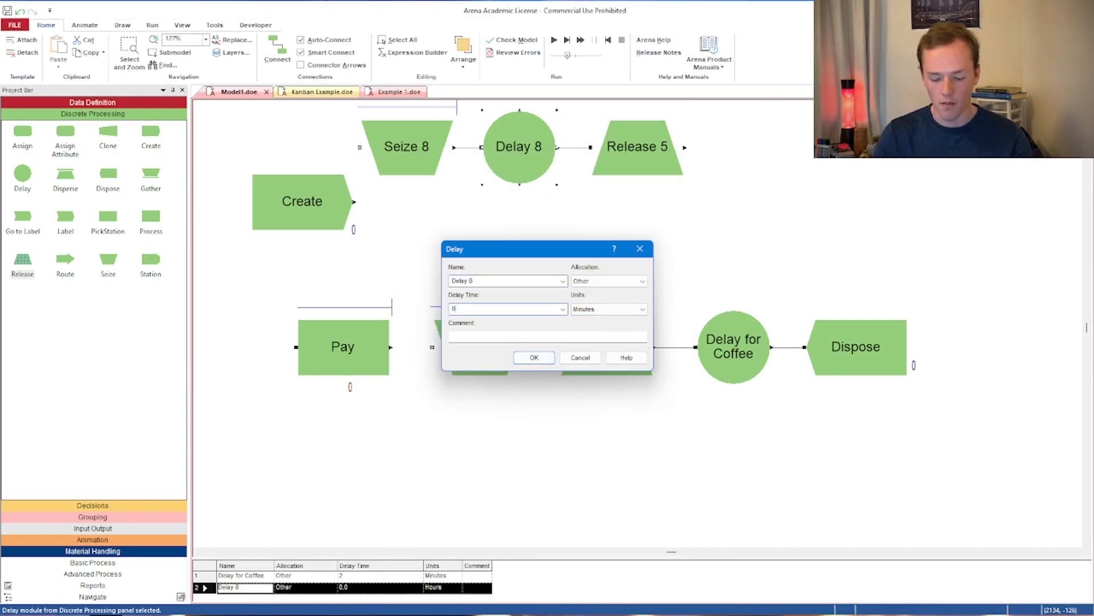
pyautogui.click(506, 282)
pyautogui.click(507, 283)
pyautogui.press('BackSpace')
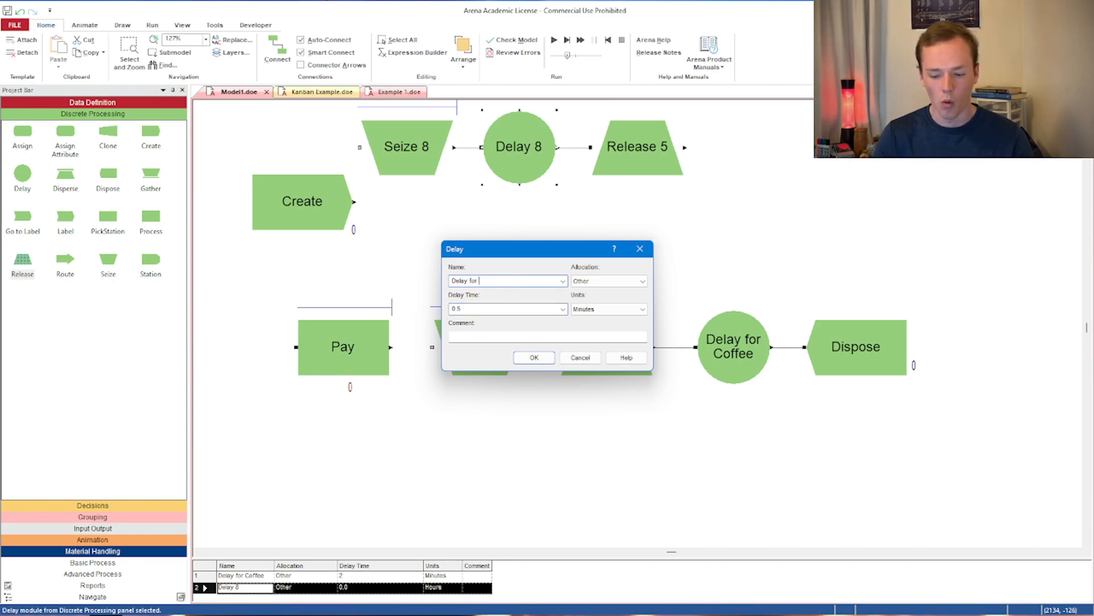
pyautogui.write('for Order')
pyautogui.click(532, 357)
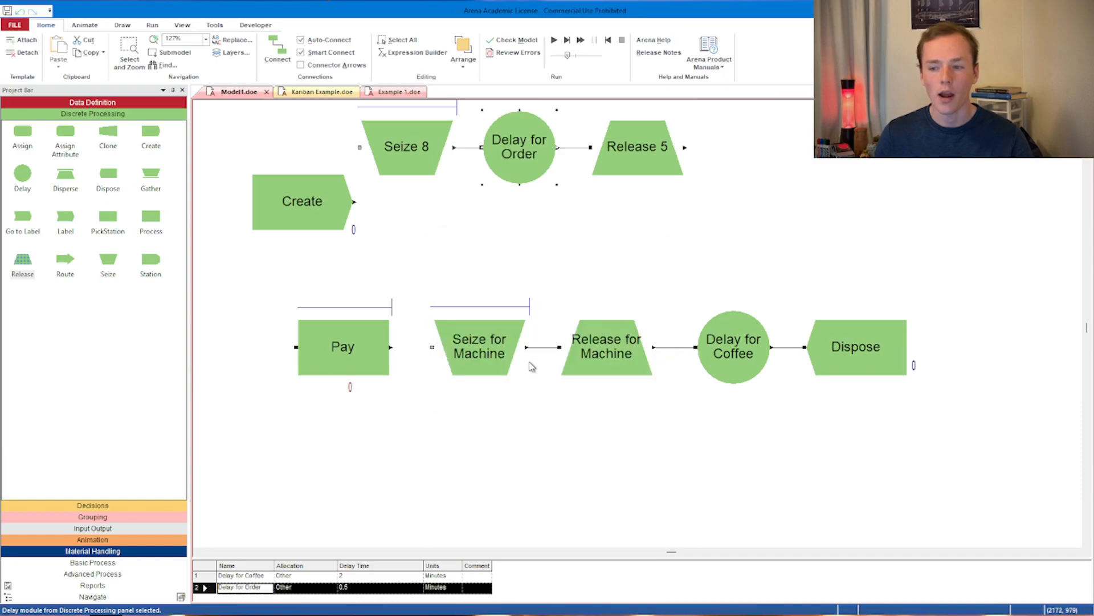
# - Place a new Seize, Delay and Release chain in the middle row between Create and the machine row
pyautogui.click(343, 347)
pyautogui.moveTo(22, 173); pyautogui.dragTo(488, 256)
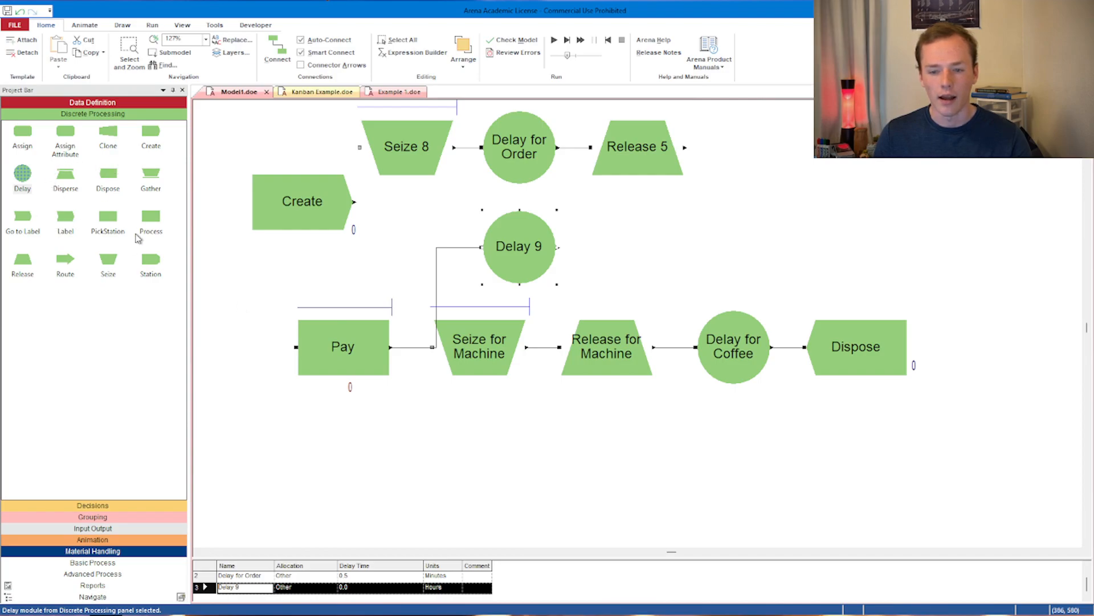
pyautogui.moveTo(108, 259); pyautogui.dragTo(367, 258)
pyautogui.click(394, 299)
pyautogui.press('Delete')
pyautogui.moveTo(23, 261); pyautogui.dragTo(719, 250)
# - Delete the Pay process module and space out the new Seize, Delay and Release modules
pyautogui.click(370, 334)
pyautogui.press('Delete')
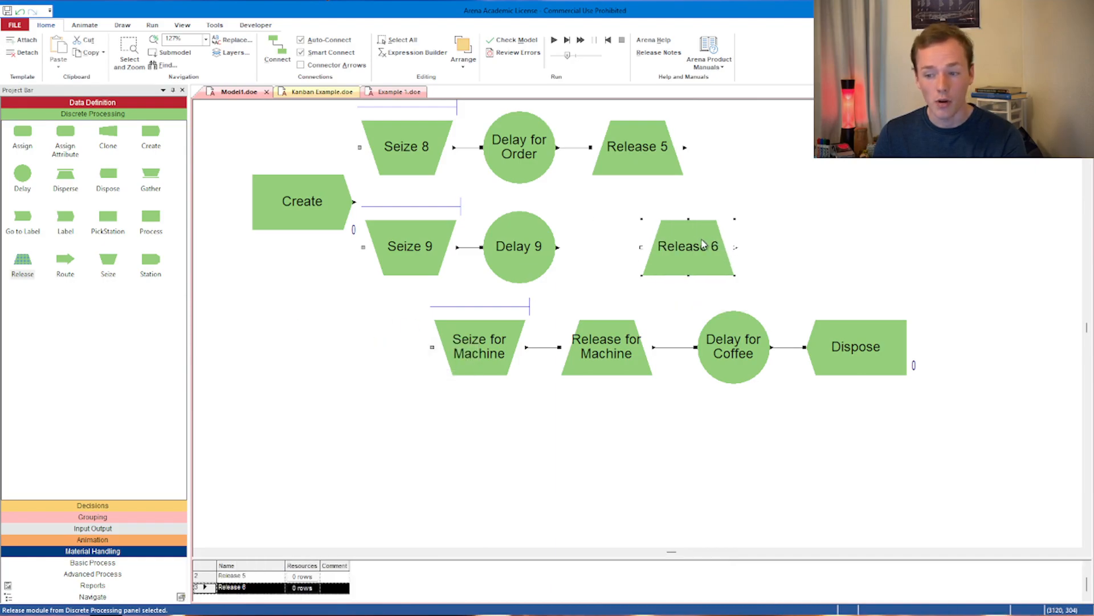
pyautogui.moveTo(519, 251); pyautogui.dragTo(561, 251)
pyautogui.moveTo(418, 246); pyautogui.dragTo(470, 248)
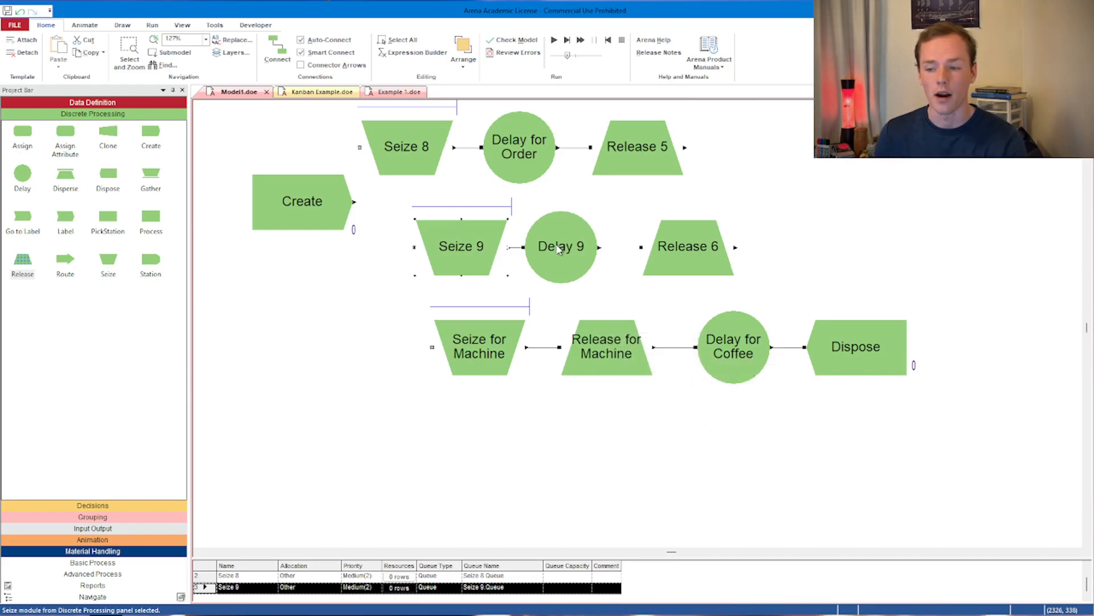
pyautogui.moveTo(563, 251); pyautogui.dragTo(581, 251)
pyautogui.click(525, 248)
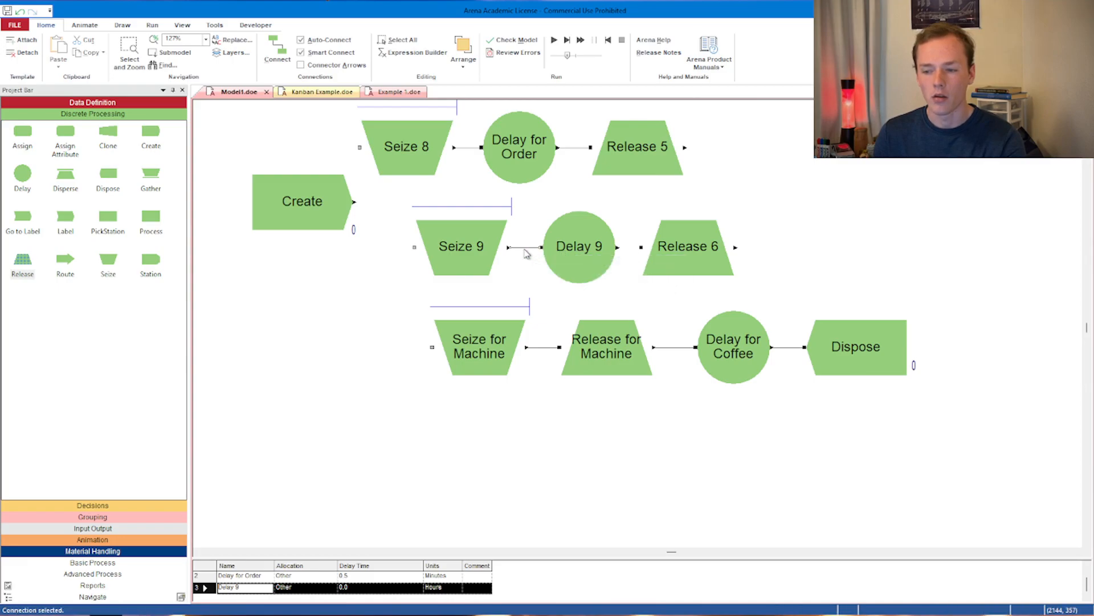
# - Set the new Delay's time to TRIA(0.5, 1, 2) minutes and name it 'Delay for Pay'
pyautogui.doubleClick(578, 249)
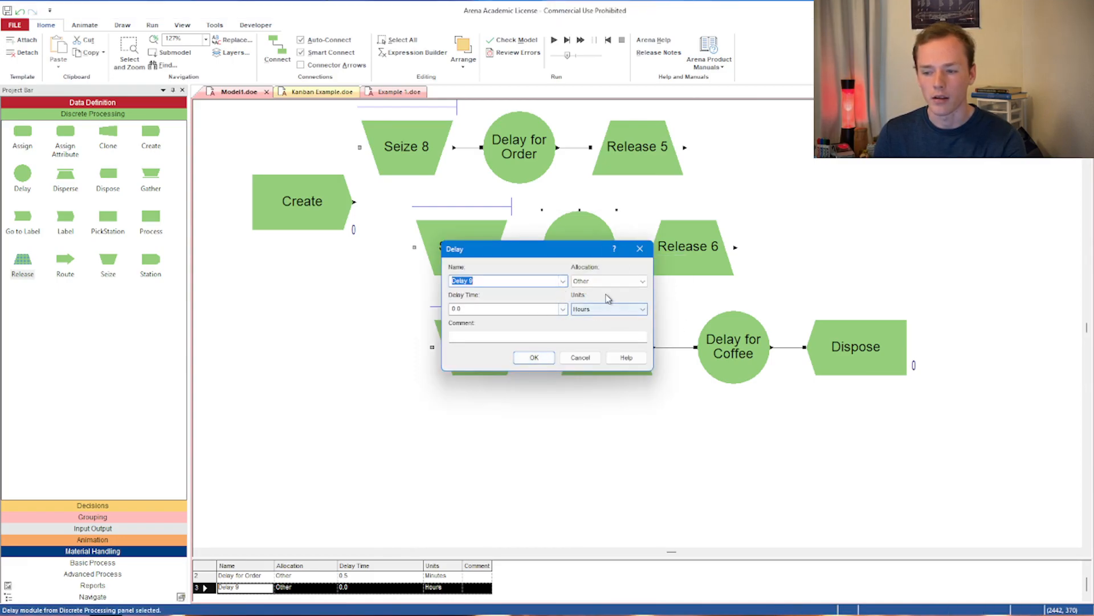
pyautogui.click(563, 309)
pyautogui.scroll(-2, 515, 353)
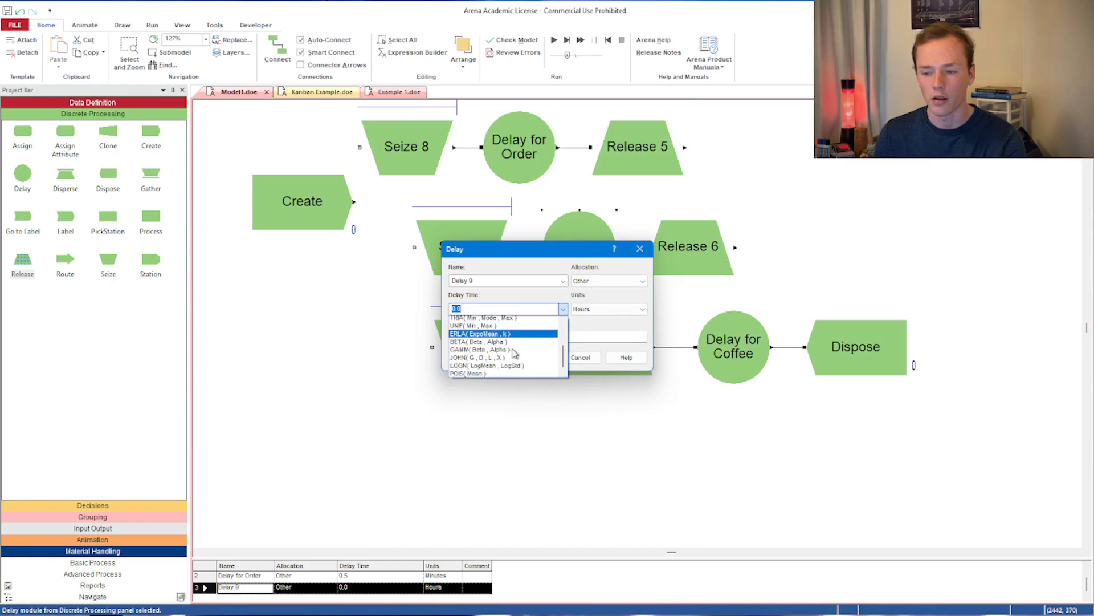
pyautogui.scroll(2, 510, 353)
pyautogui.scroll(-2, 486, 331)
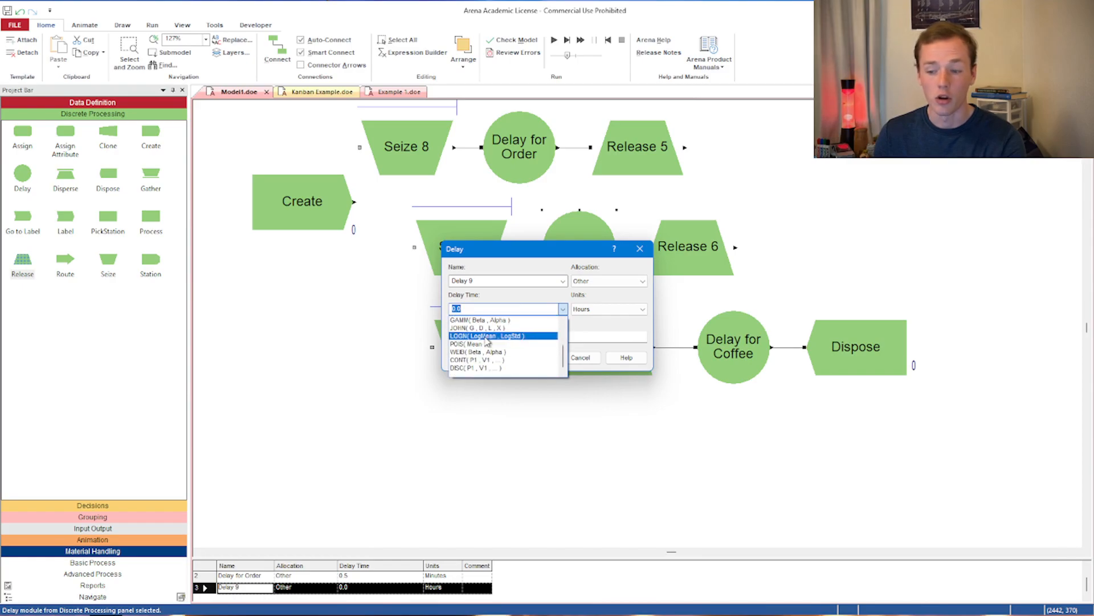
pyautogui.scroll(2, 482, 348)
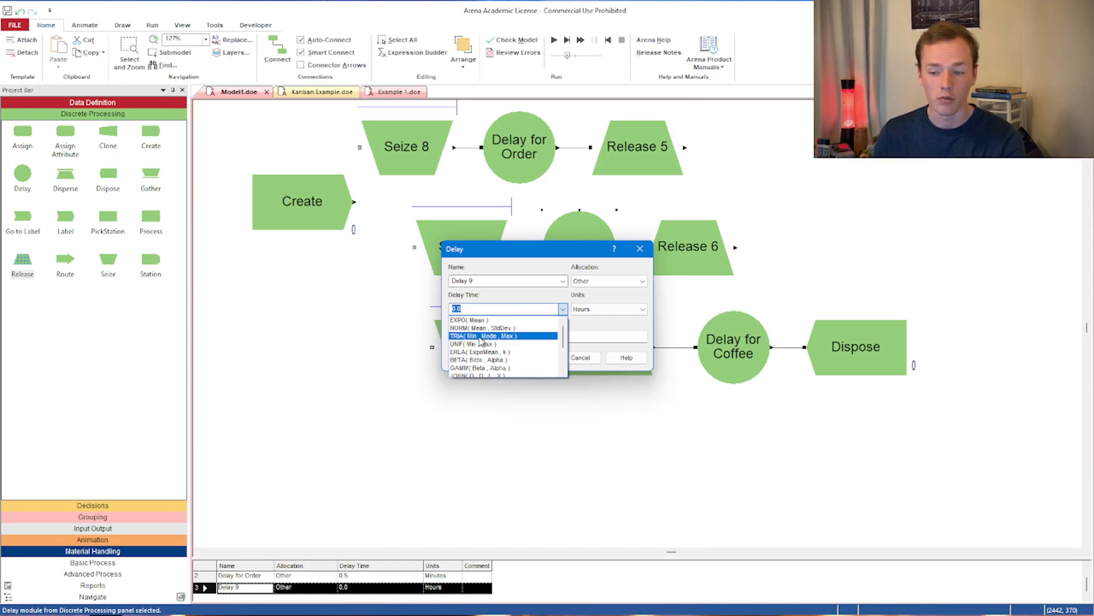
pyautogui.click(484, 336)
pyautogui.click(482, 309)
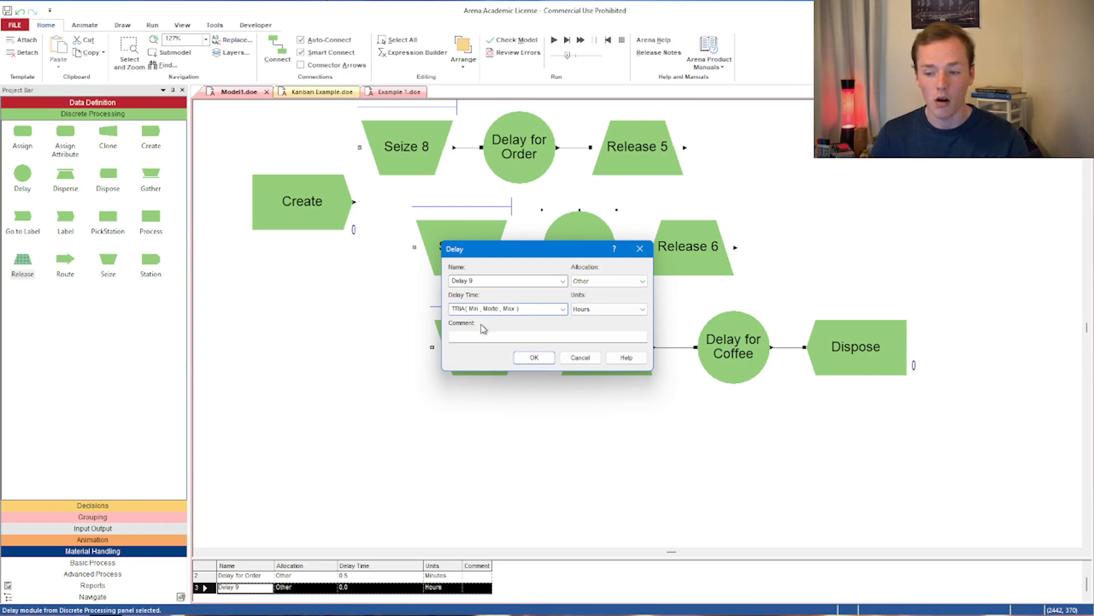
pyautogui.press('BackSpace')
pyautogui.press('BackSpace')
pyautogui.press('BackSpace')
pyautogui.press('BackSpace')
pyautogui.press('BackSpace')
pyautogui.press('BackSpace')
pyautogui.write('0,')
pyautogui.press('BackSpace')
pyautogui.write('.5,')
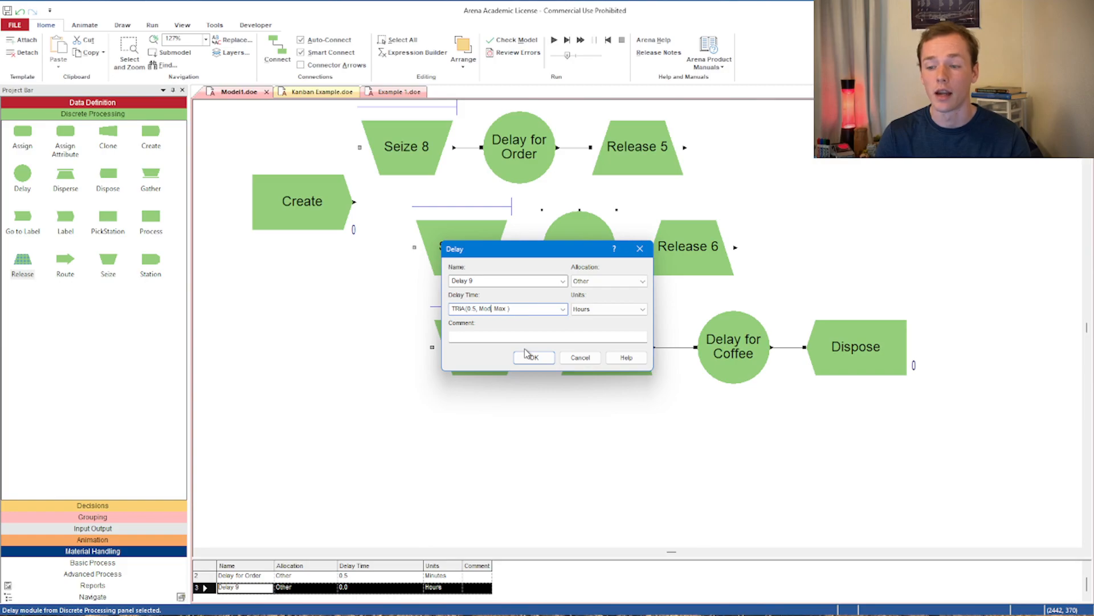
pyautogui.write('1')
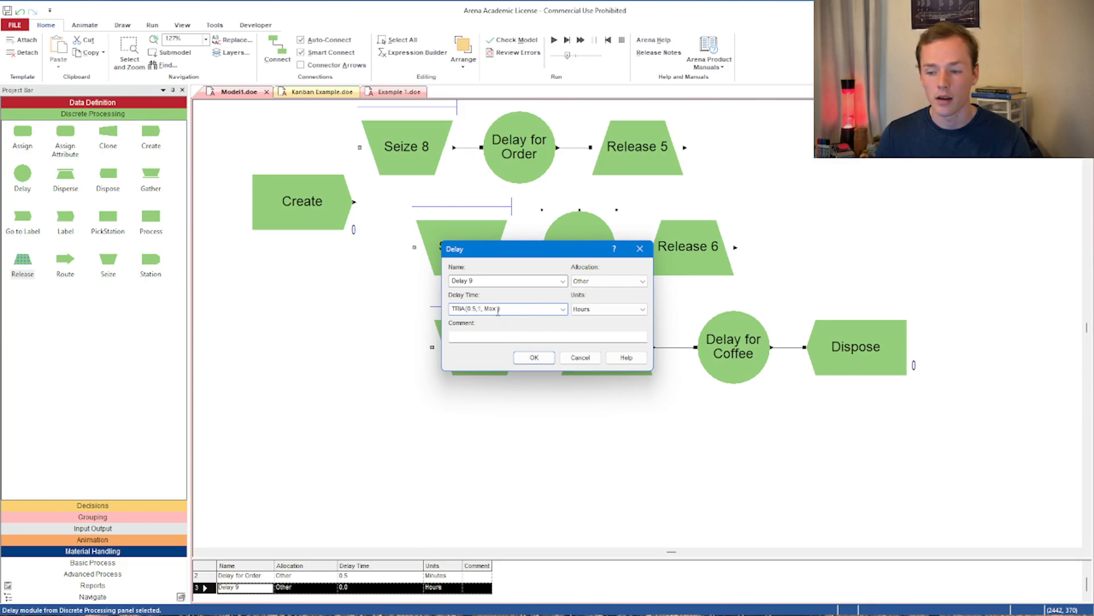
pyautogui.press('BackSpace')
pyautogui.press('BackSpace')
pyautogui.click(591, 309)
pyautogui.click(589, 321)
pyautogui.click(593, 311)
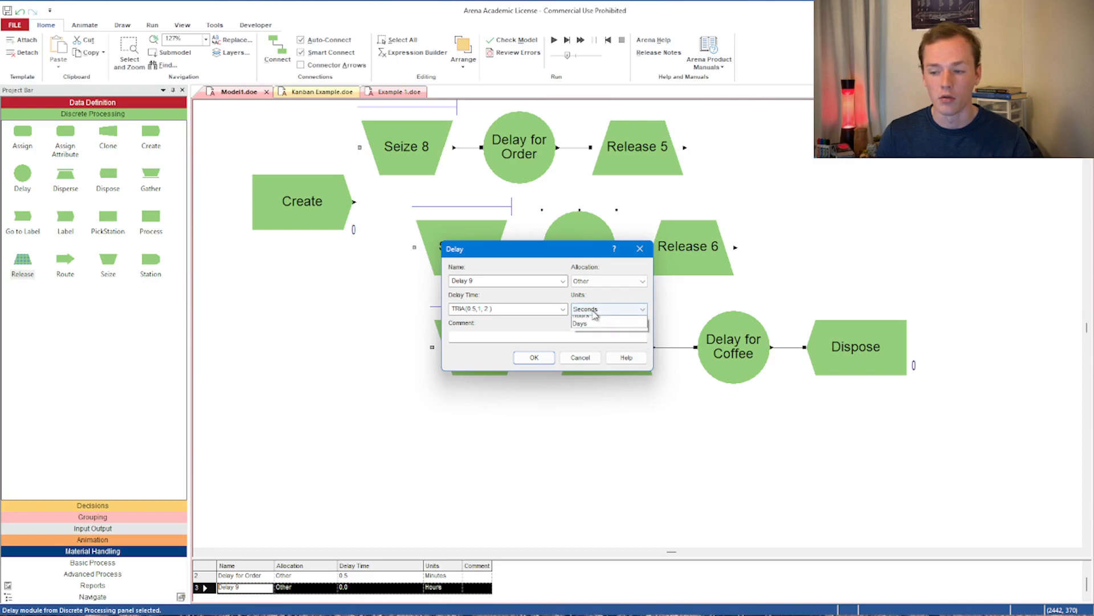
pyautogui.click(593, 328)
pyautogui.click(534, 358)
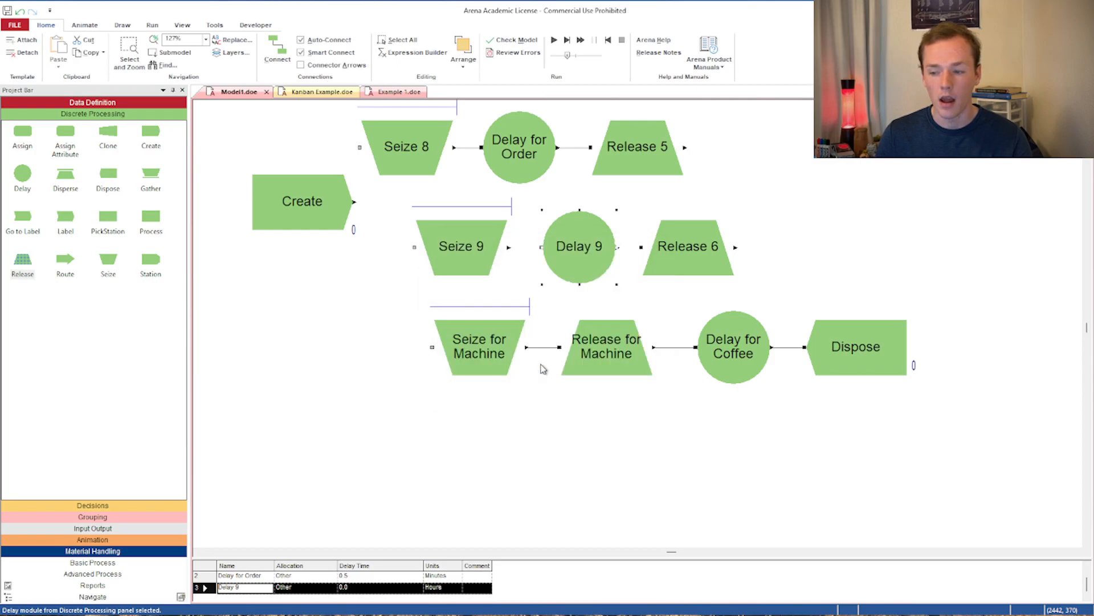
pyautogui.doubleClick(582, 239)
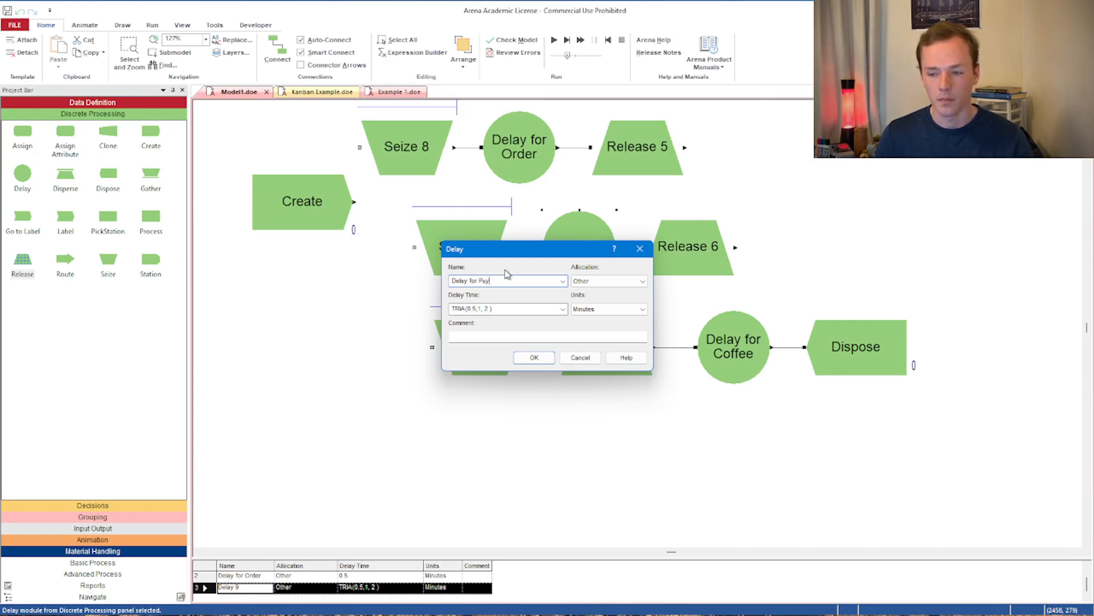
pyautogui.click(533, 358)
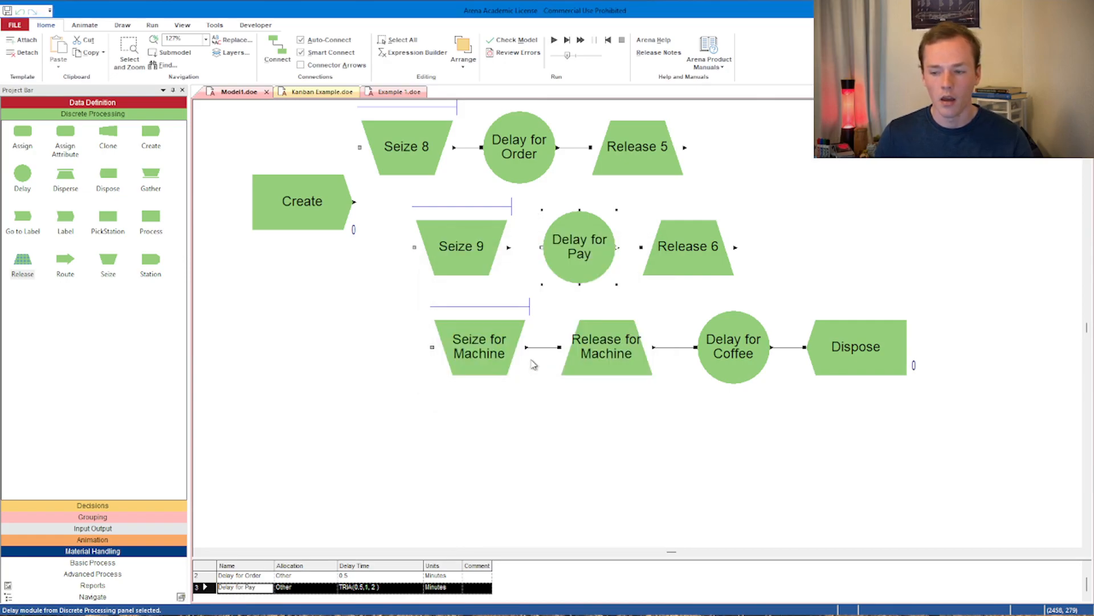
# - Rename the top Seize to 'Seize Order' and add the Barista resource to it
pyautogui.click(697, 246)
pyautogui.doubleClick(407, 146)
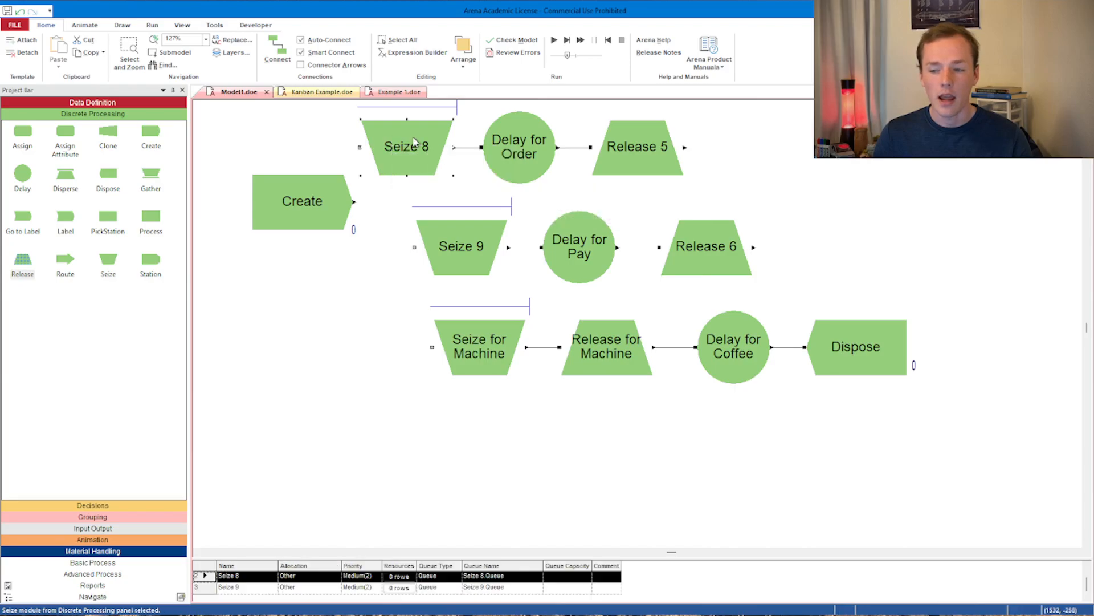
pyautogui.click(487, 233)
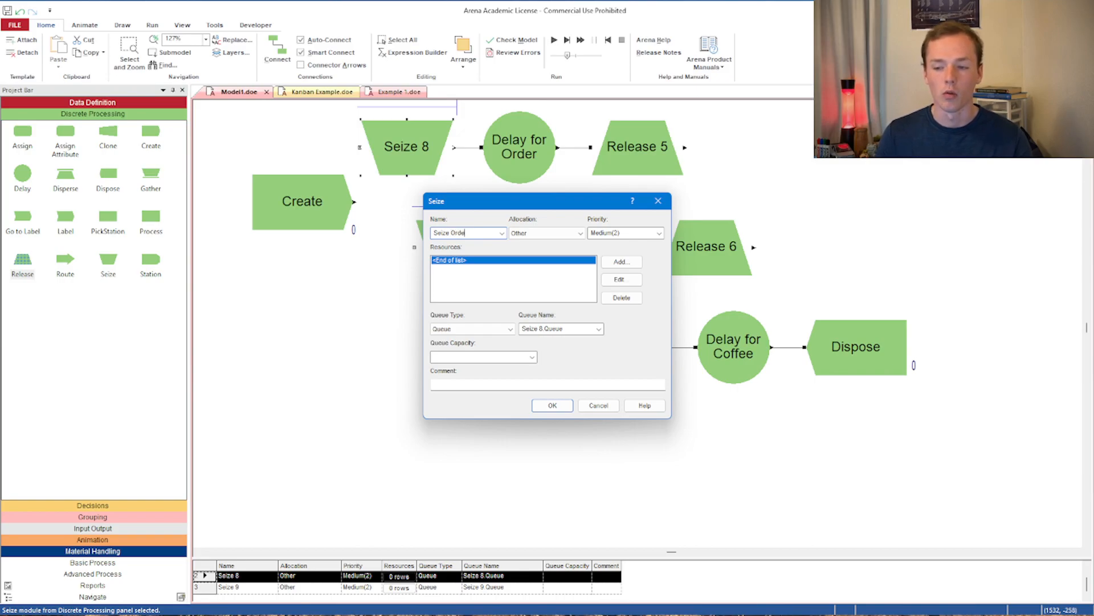
pyautogui.click(621, 262)
pyautogui.click(540, 295)
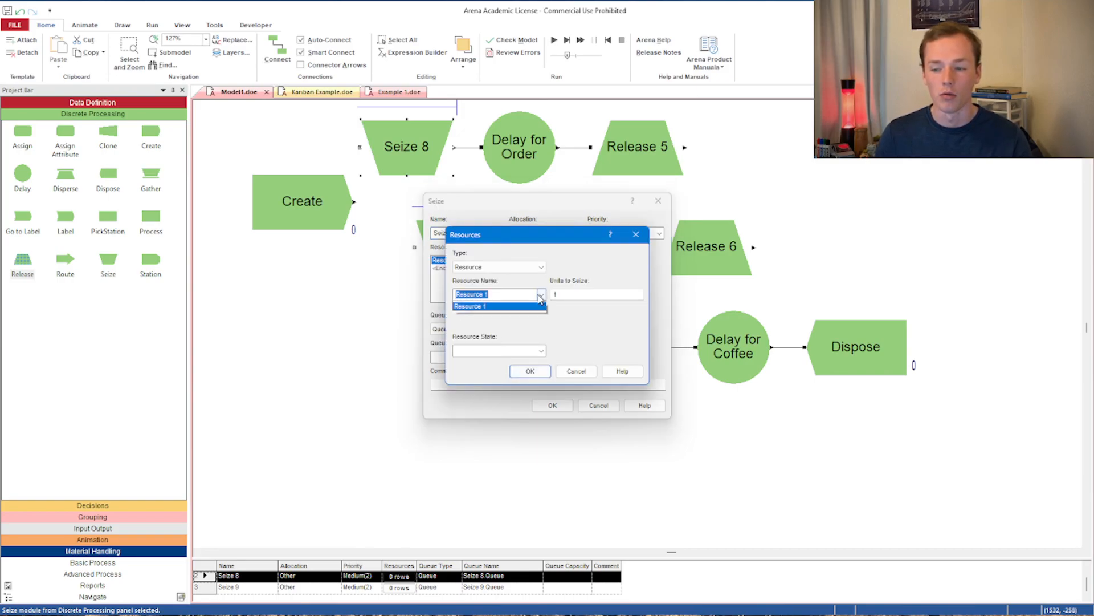
pyautogui.click(521, 314)
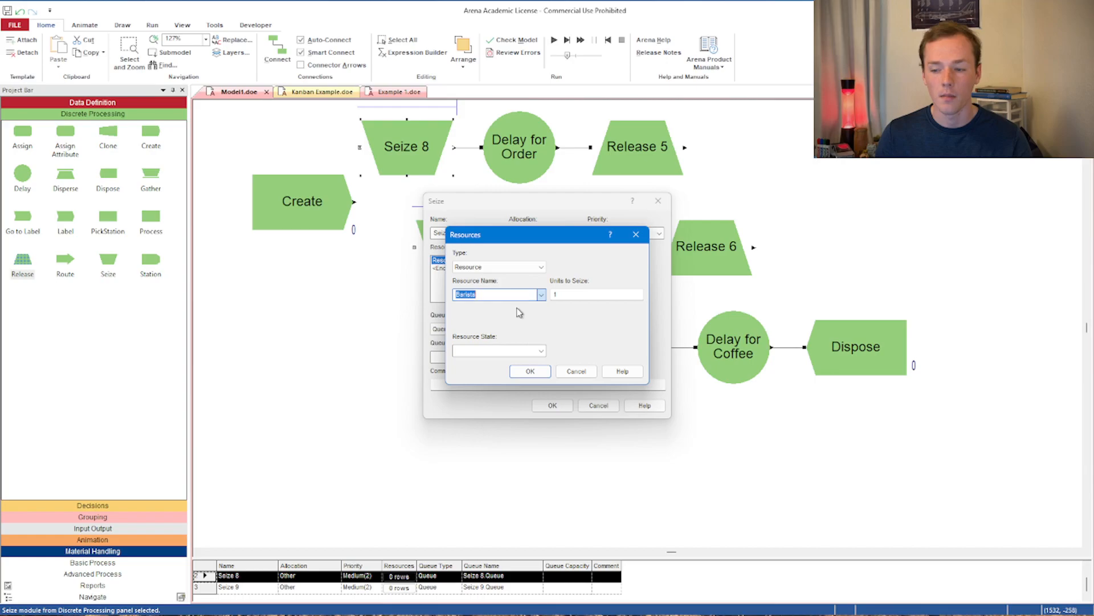
pyautogui.click(530, 371)
pyautogui.click(553, 406)
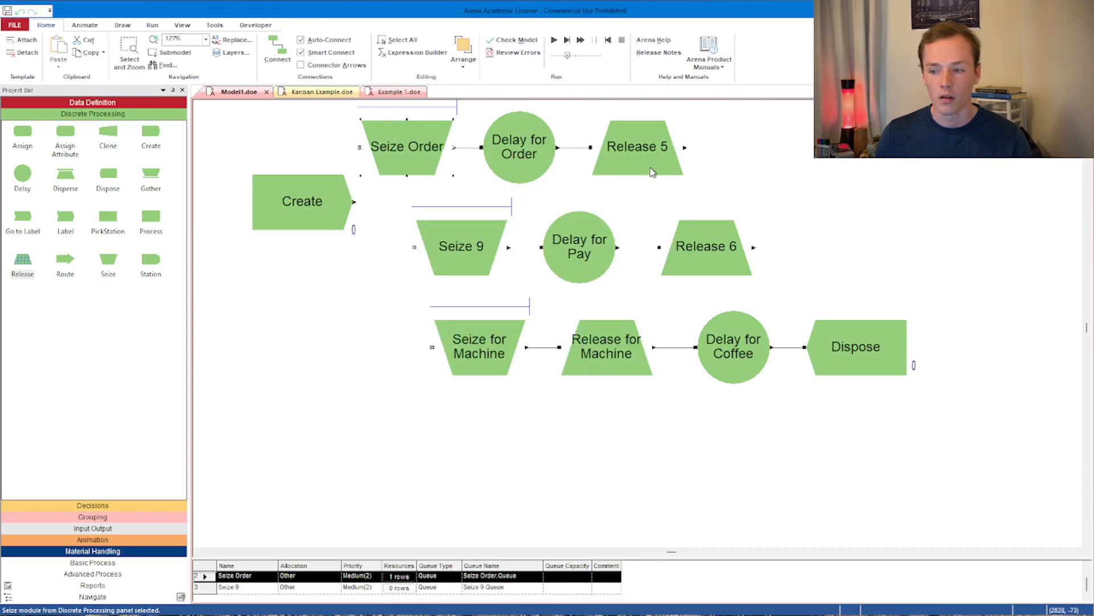
# - Rename the top Release to 'Release Order' and add the Barista resource to release
pyautogui.doubleClick(637, 146)
pyautogui.click(521, 259)
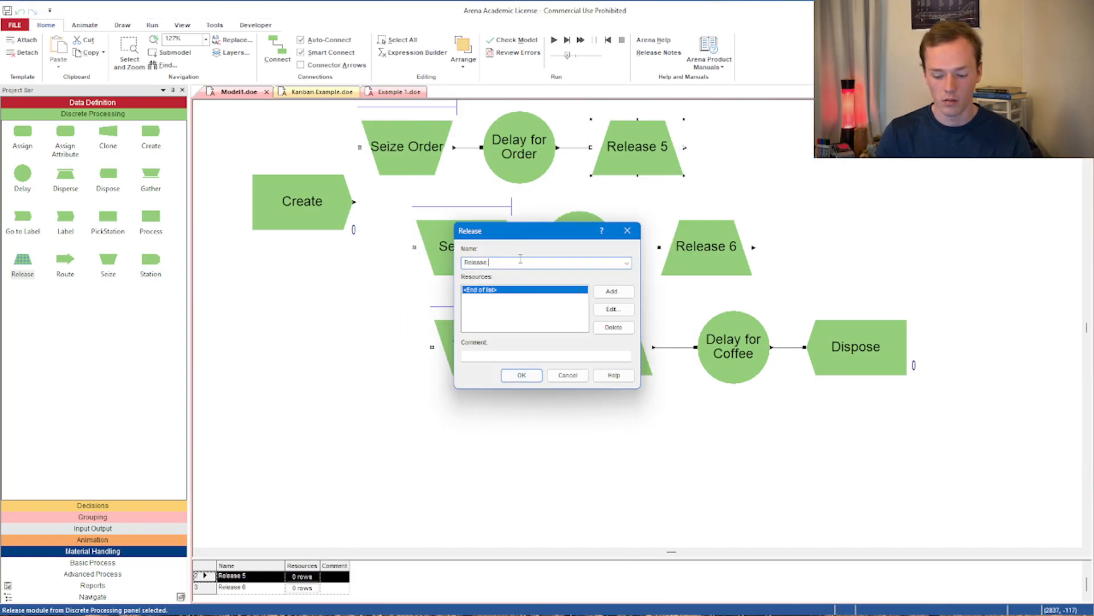
pyautogui.click(612, 291)
pyautogui.click(541, 308)
pyautogui.click(521, 322)
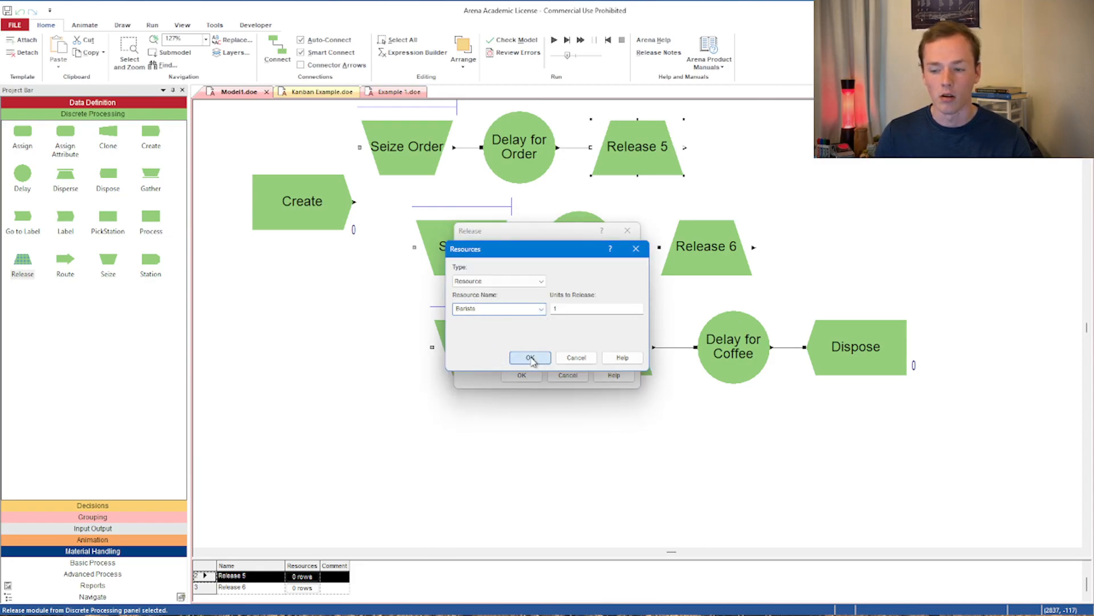
pyautogui.click(530, 358)
pyautogui.click(522, 375)
# - Add the Barista resource to the middle Seize and rename it 'Seize Pay'
pyautogui.click(455, 247)
pyautogui.doubleClick(454, 247)
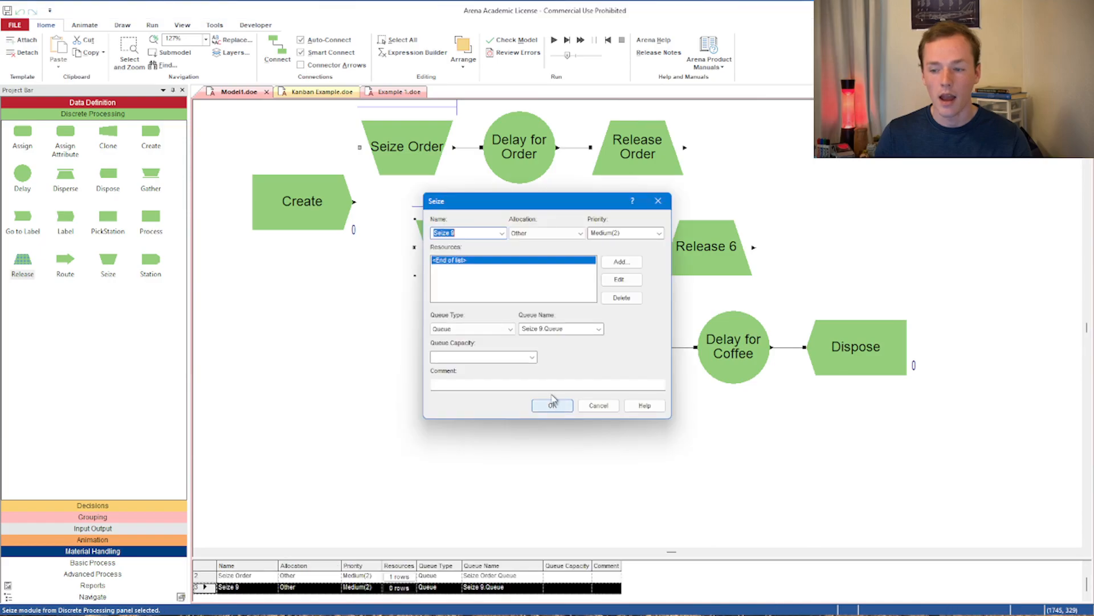
pyautogui.click(621, 259)
pyautogui.click(541, 294)
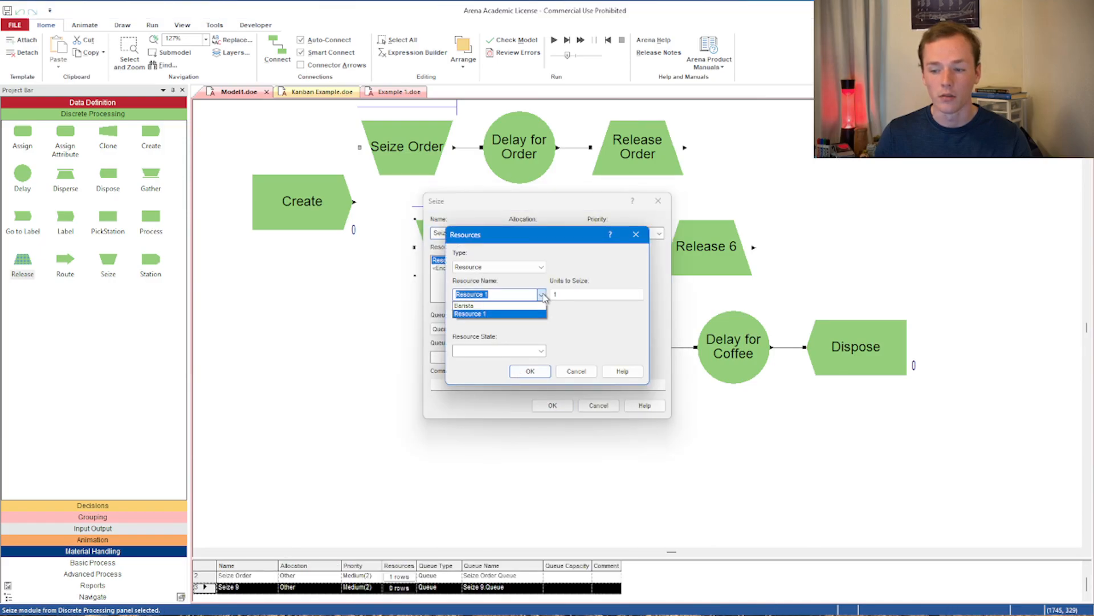
pyautogui.click(533, 308)
pyautogui.click(531, 371)
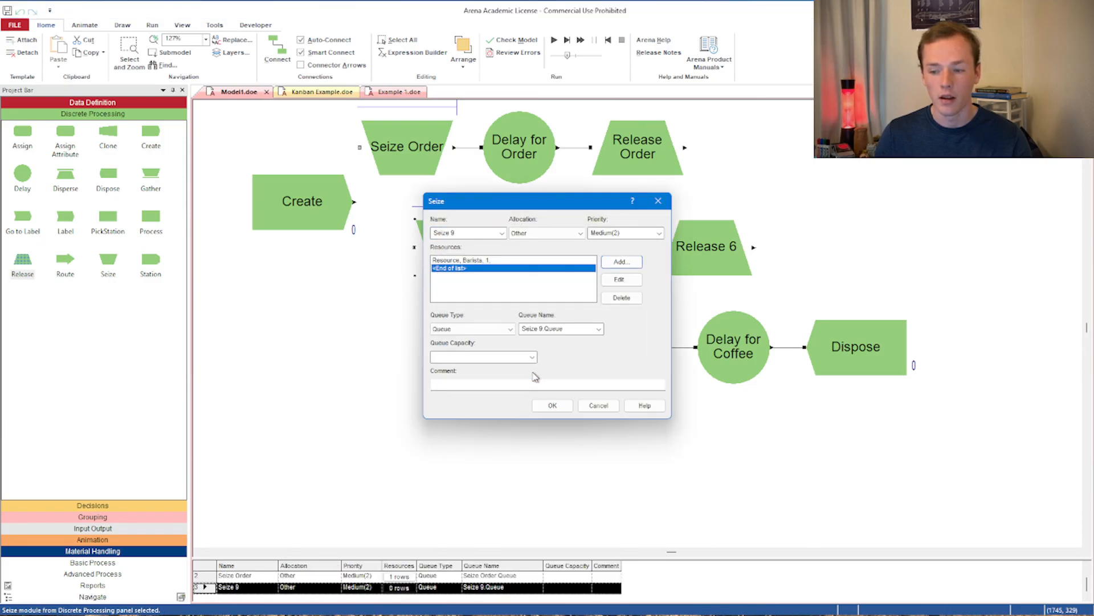
pyautogui.doubleClick(479, 231)
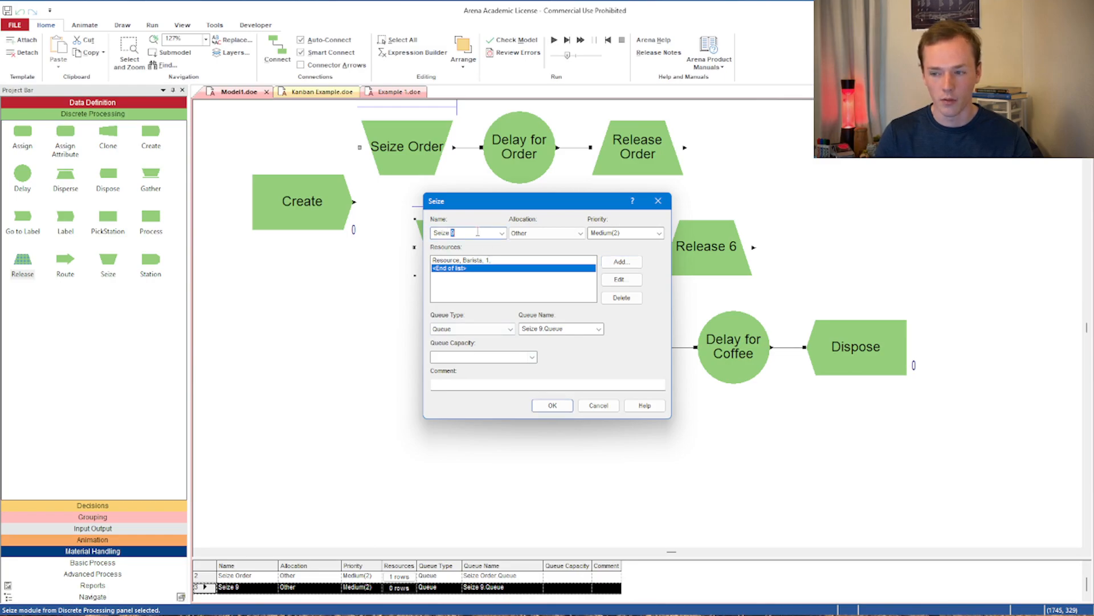
pyautogui.click(548, 405)
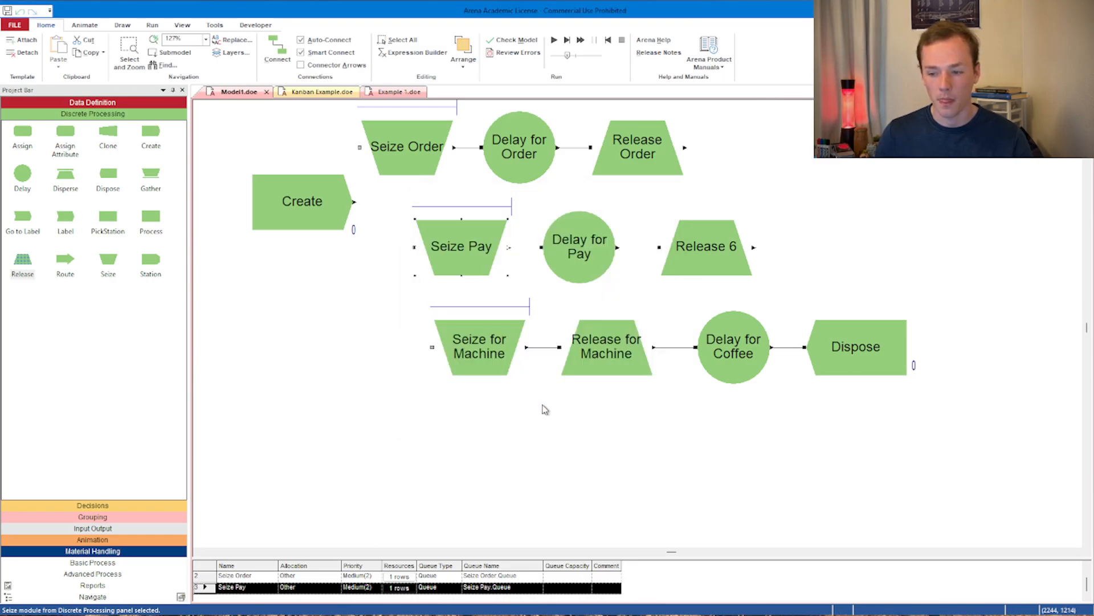
# - Rename the middle Release to 'Release Pay' and add the Barista resource to release
pyautogui.doubleClick(698, 267)
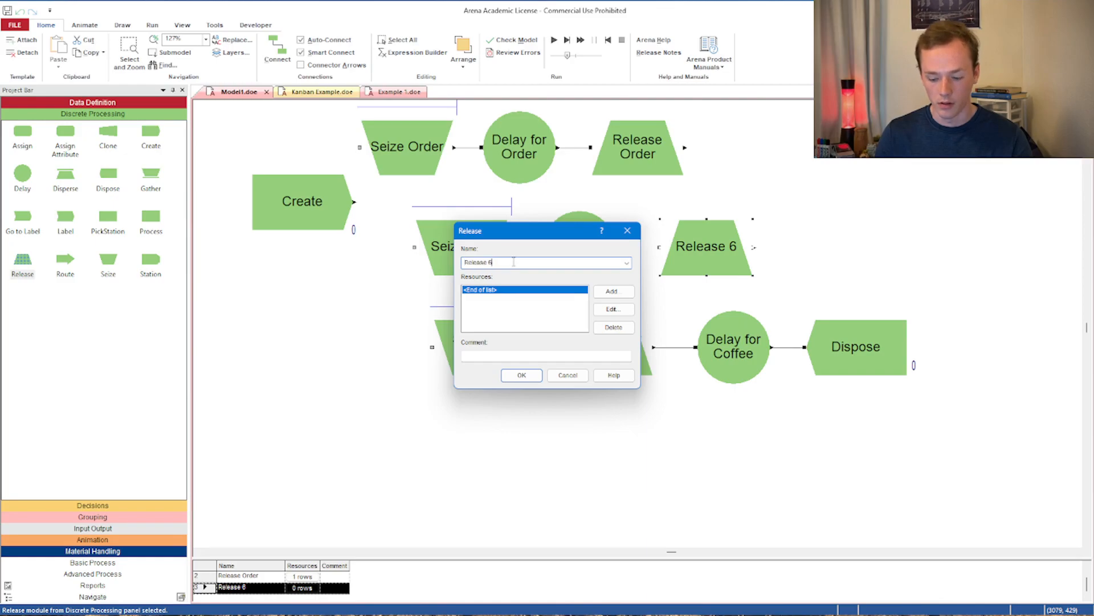
pyautogui.click(612, 291)
pyautogui.click(540, 309)
pyautogui.click(539, 320)
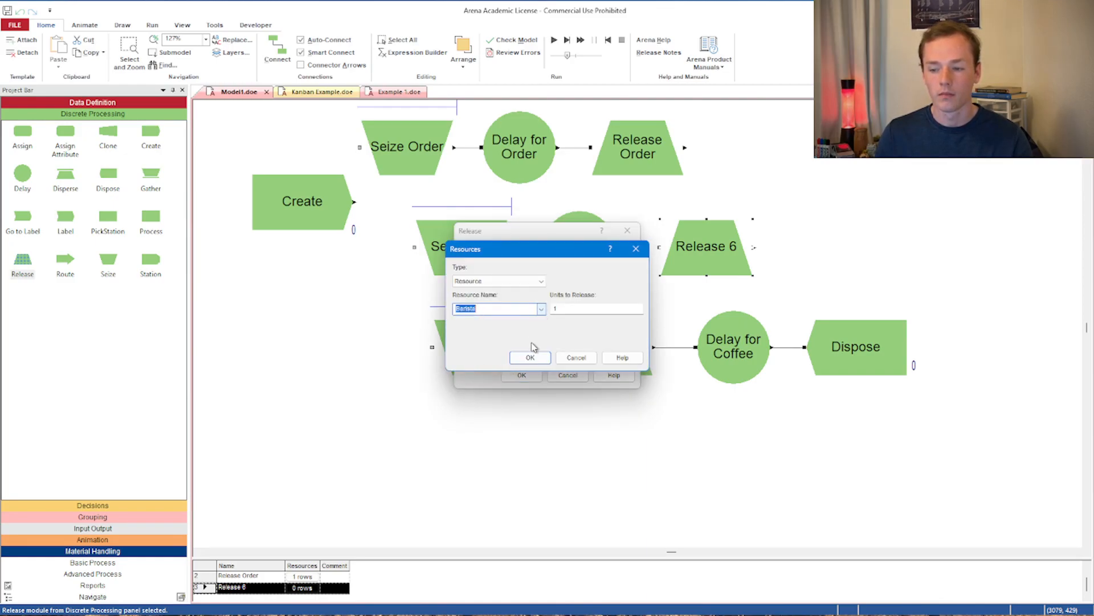
pyautogui.click(530, 358)
pyautogui.click(521, 375)
pyautogui.doubleClick(462, 251)
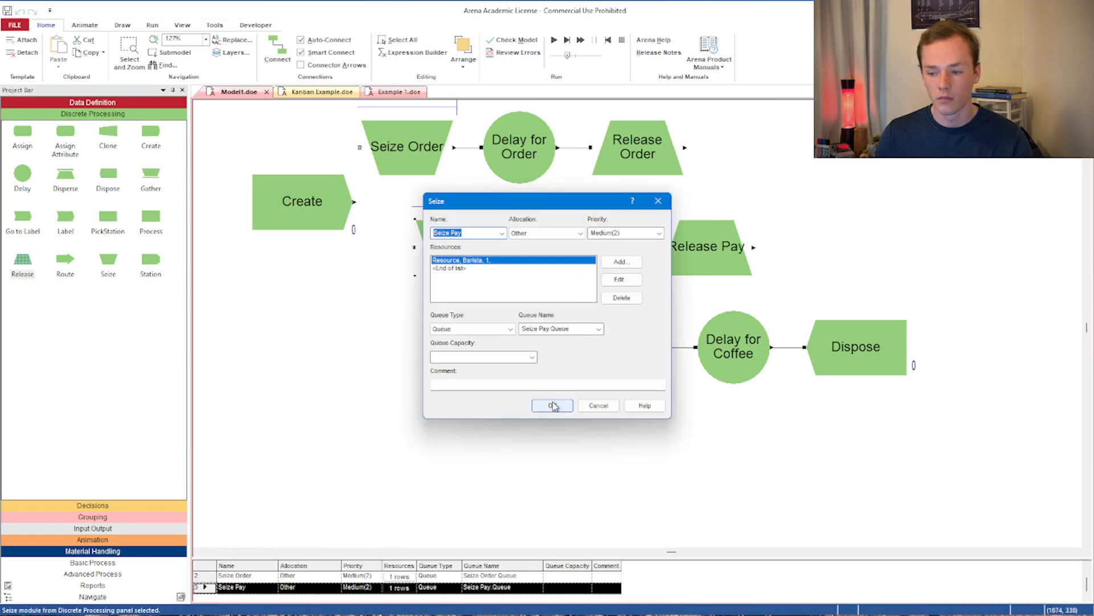
pyautogui.click(551, 406)
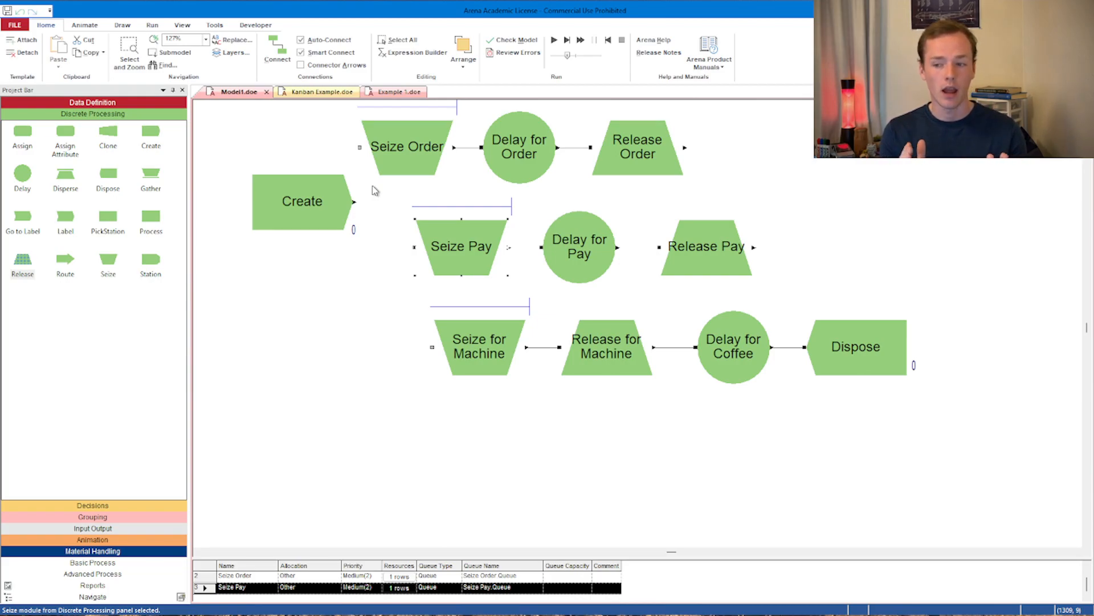
# - Delete the connector between Delay for Order and Release Order and move Release Order aside
pyautogui.click(574, 148)
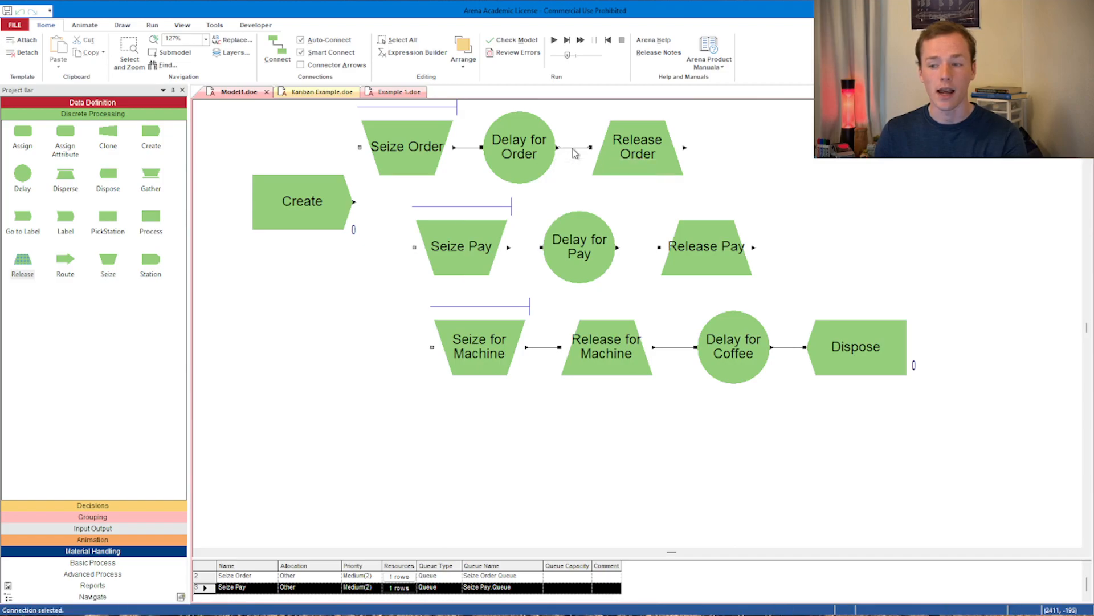
pyautogui.press('Delete')
pyautogui.moveTo(604, 165); pyautogui.dragTo(792, 175)
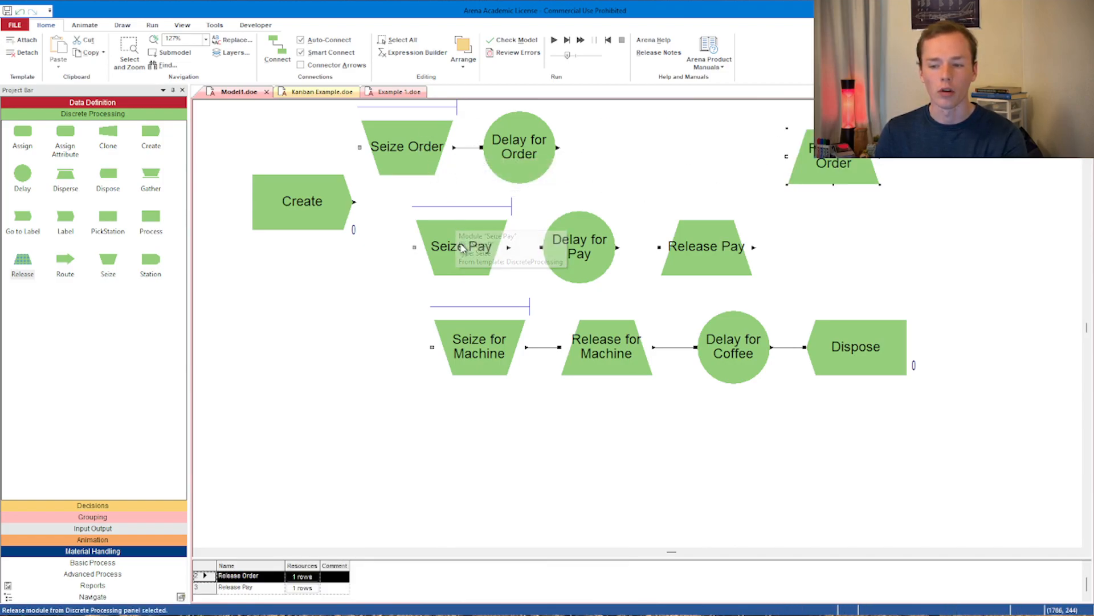
# - Rearrange the layout: Seize Pay into the top row, Release Order into the middle row, Create to the upper left
pyautogui.moveTo(488, 244); pyautogui.dragTo(661, 133)
pyautogui.moveTo(838, 165); pyautogui.dragTo(476, 254)
pyautogui.moveTo(308, 183); pyautogui.dragTo(255, 147)
pyautogui.moveTo(421, 251); pyautogui.dragTo(404, 260)
pyautogui.moveTo(256, 164); pyautogui.dragTo(274, 155)
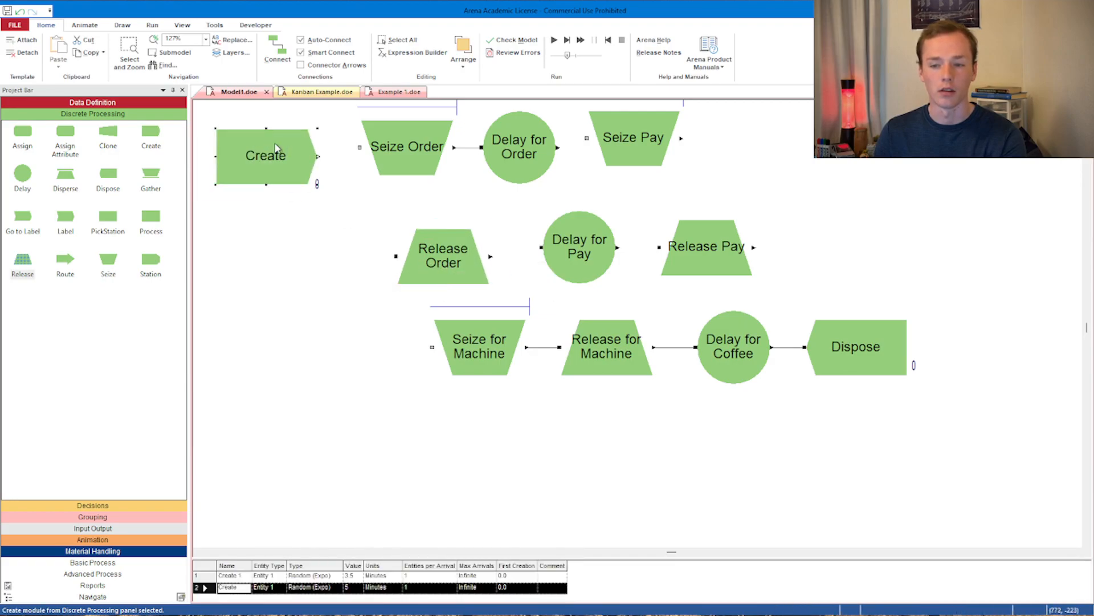
# - Connect Create to Seize Order, Delay for Order to Seize Pay, and Seize Pay to Release Order
pyautogui.click(277, 49)
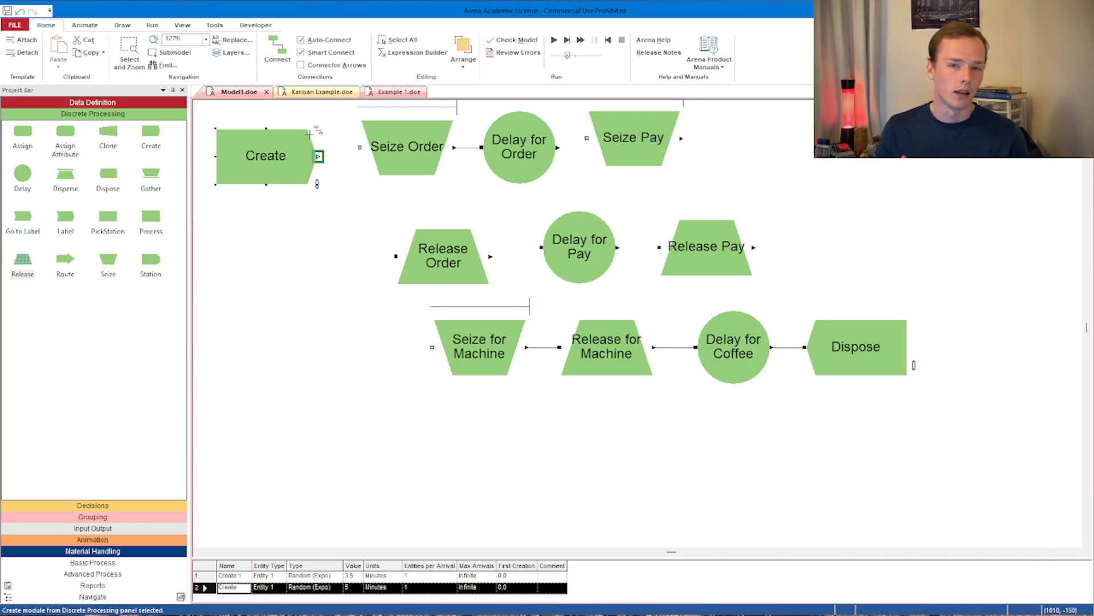
pyautogui.click(274, 52)
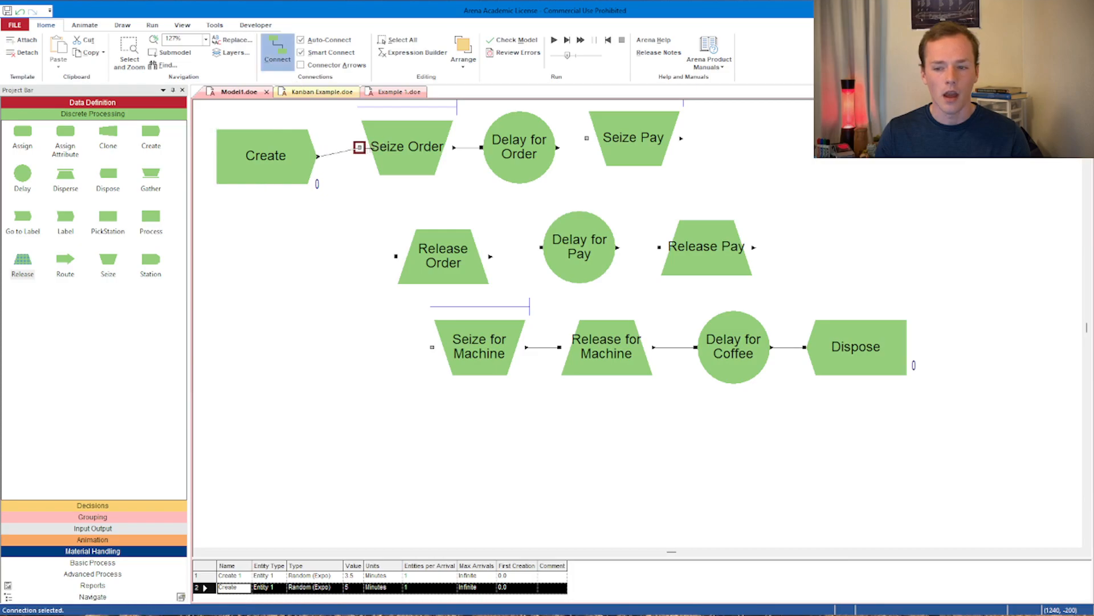
pyautogui.click(559, 147)
pyautogui.click(587, 139)
pyautogui.click(285, 56)
pyautogui.click(682, 138)
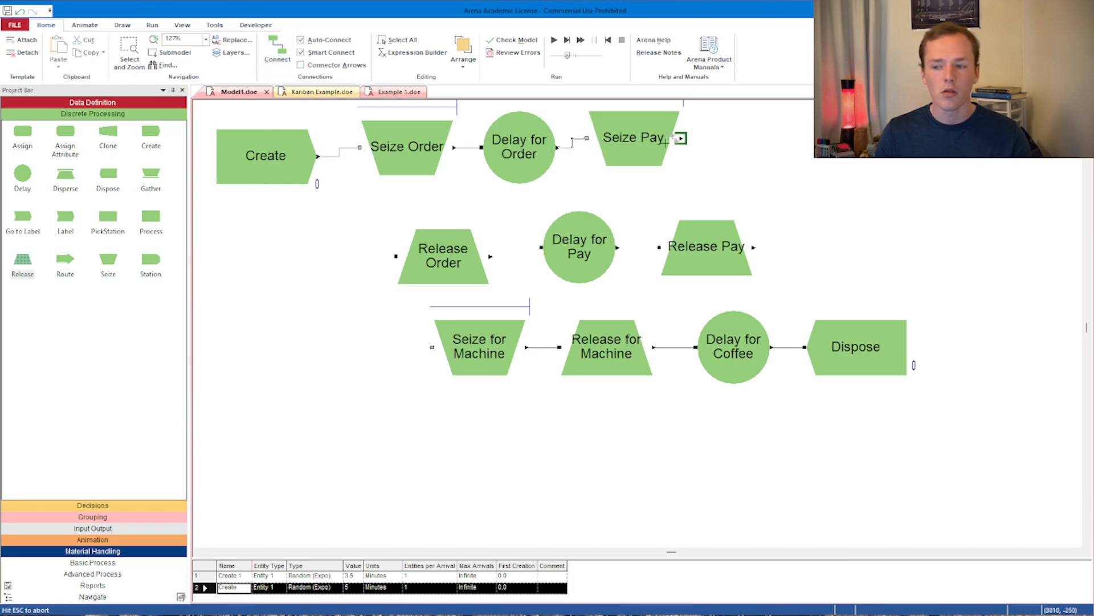
pyautogui.click(395, 255)
# - Connect Release Order to Delay for Pay, Delay for Pay to Release Pay, and Release Pay to Seize for Machine
pyautogui.click(277, 52)
pyautogui.click(490, 256)
pyautogui.click(541, 247)
pyautogui.click(278, 53)
pyautogui.click(618, 248)
pyautogui.click(659, 246)
pyautogui.click(277, 52)
pyautogui.click(432, 347)
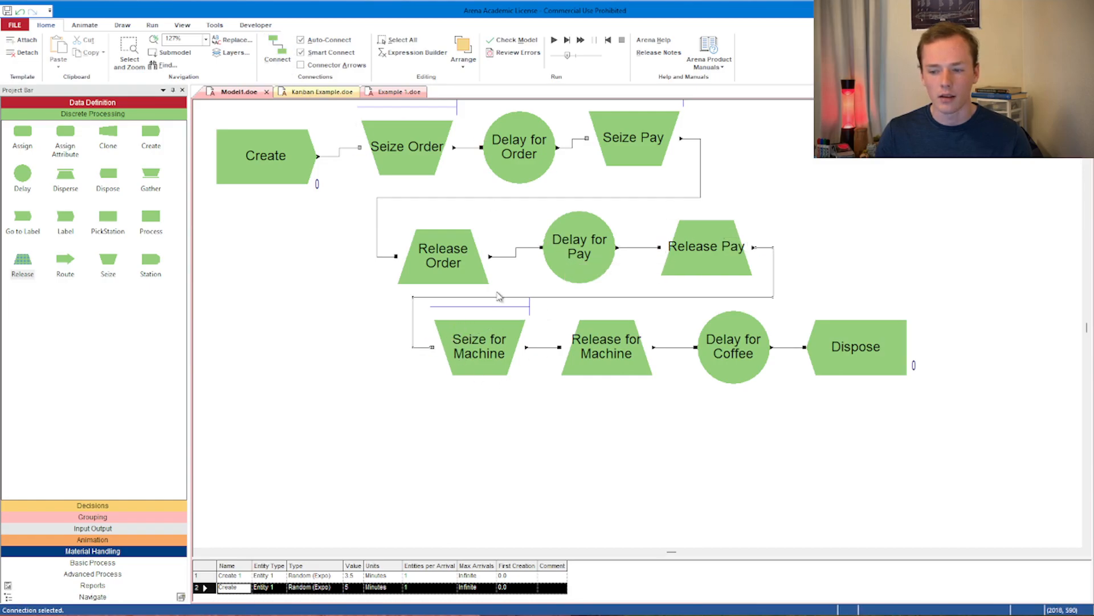
# - Move the Create module slightly up to line up with Seize Order
pyautogui.click(268, 162)
pyautogui.moveTo(267, 162); pyautogui.dragTo(267, 153)
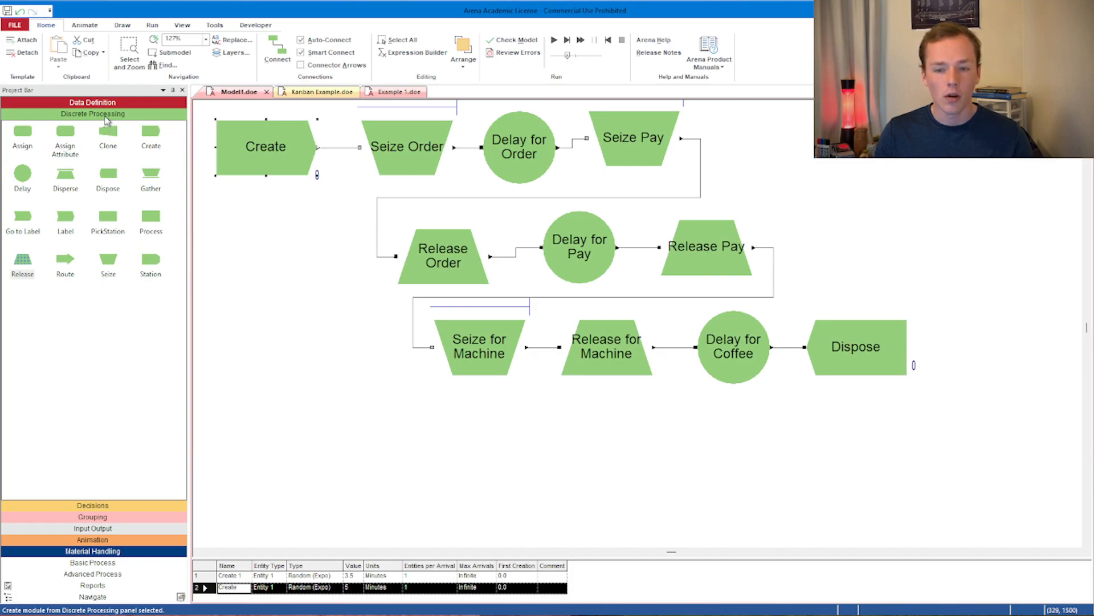
# - Try setting the Barista resource's capacity to 4 in the Resource spreadsheet
pyautogui.click(105, 104)
pyautogui.click(108, 180)
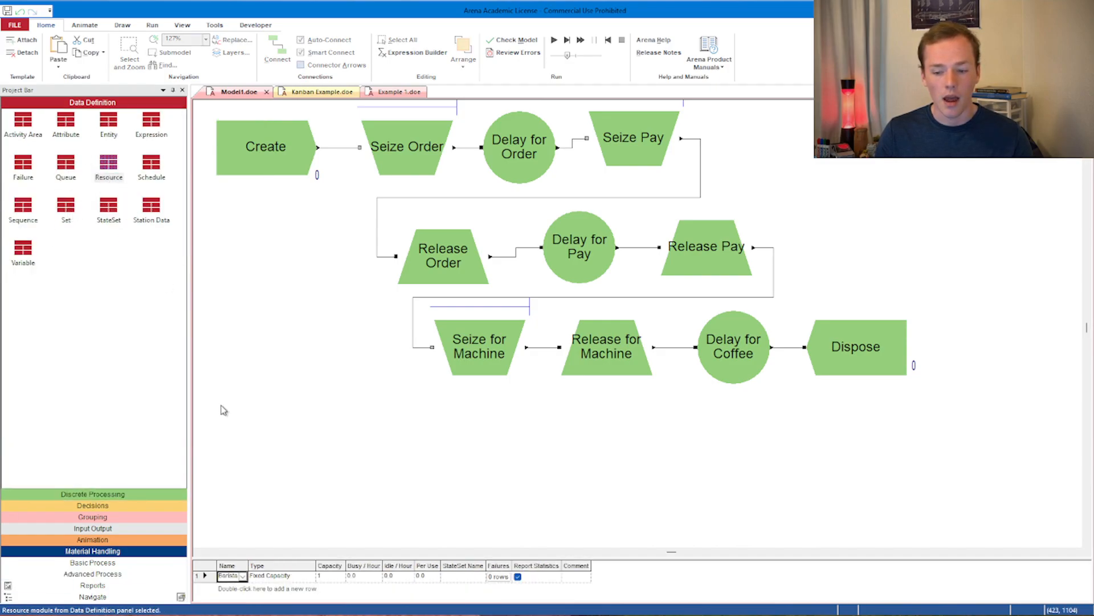
pyautogui.click(326, 577)
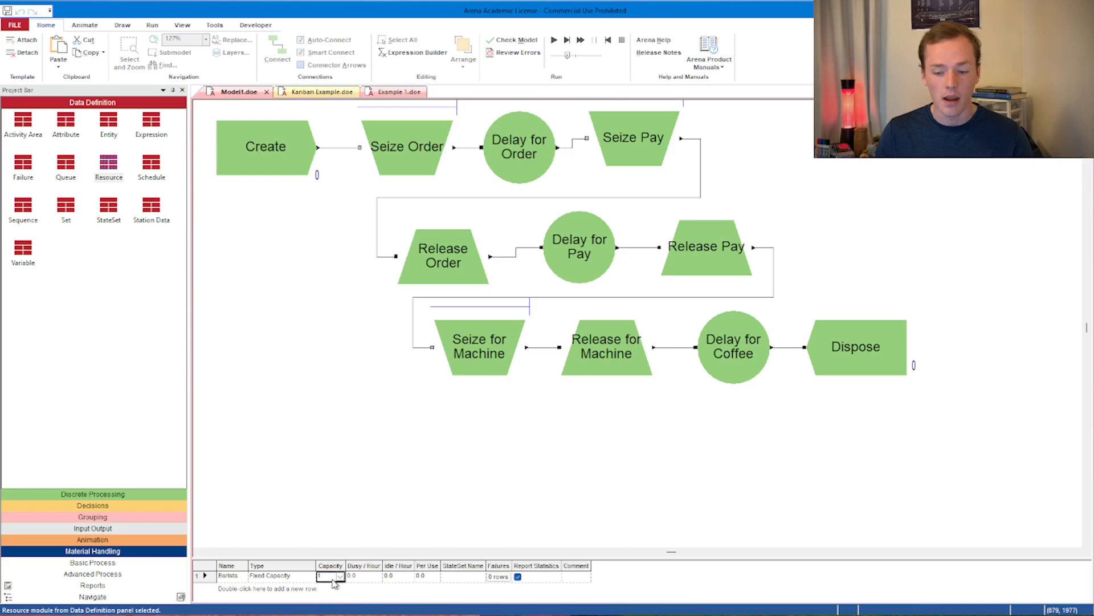
pyautogui.write('4')
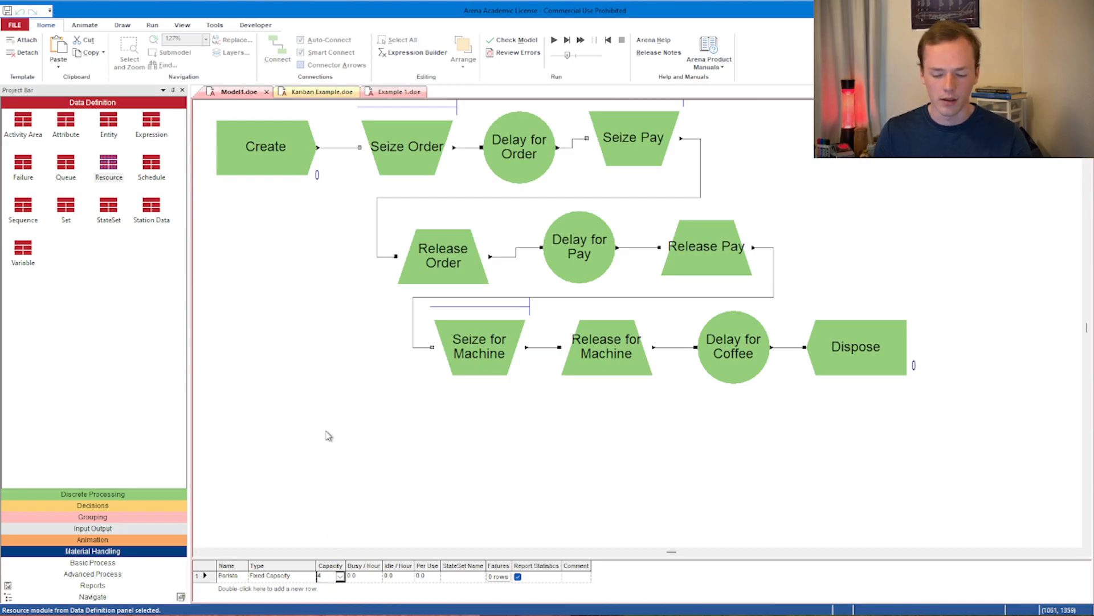
pyautogui.click(329, 436)
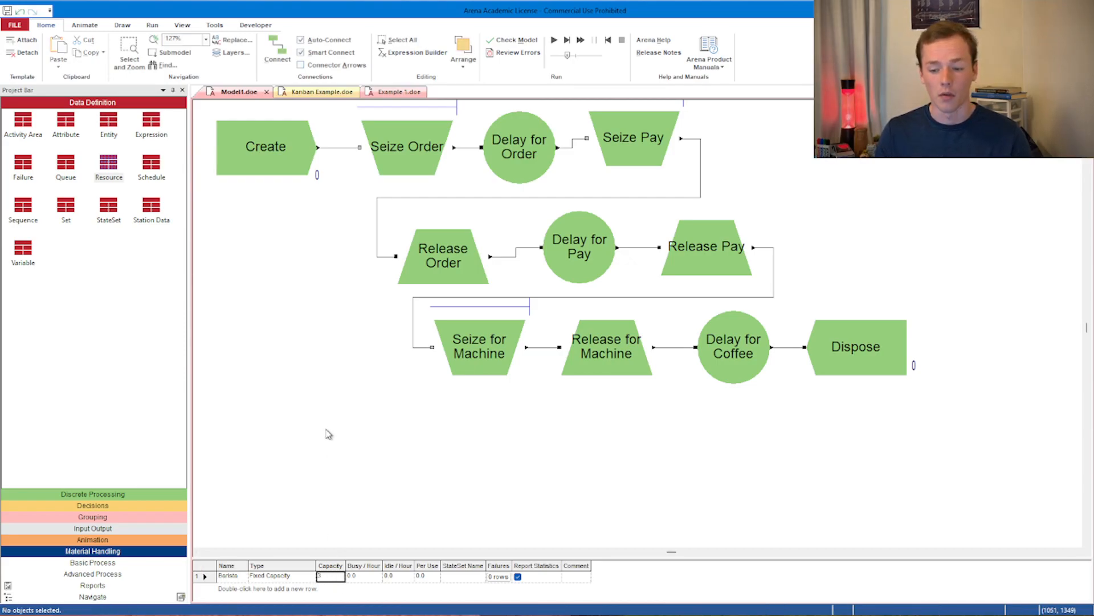
# - Run the model and close the errors and warnings report
pyautogui.moveTo(567, 56); pyautogui.dragTo(561, 62)
pyautogui.click(553, 40)
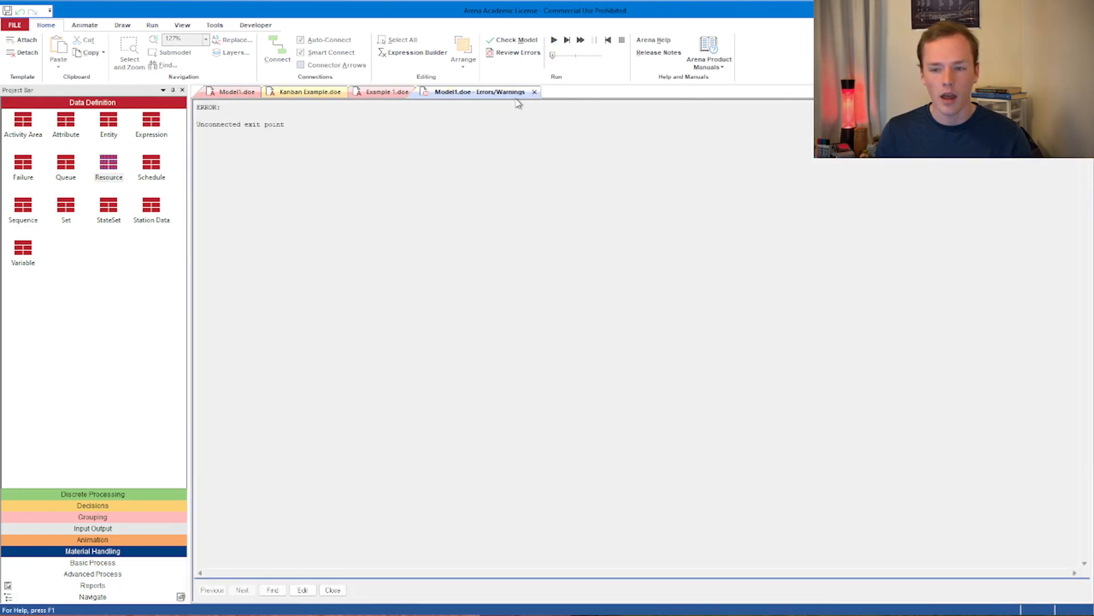
pyautogui.click(534, 92)
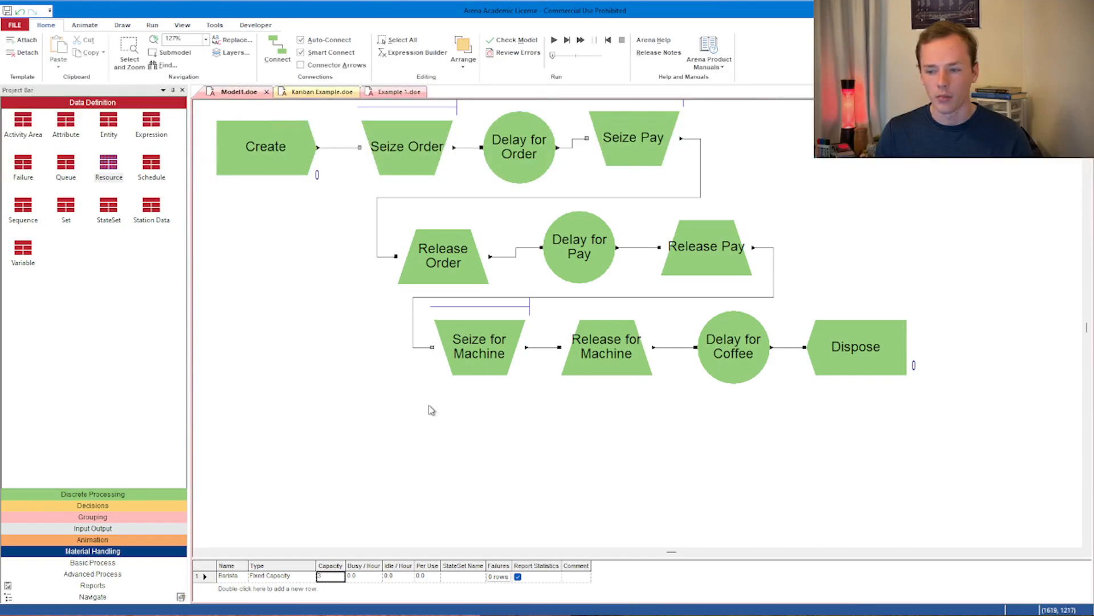
# - Shift the bottom-row modules from Seize for Machine to Dispose further down
pyautogui.moveTo(476, 364); pyautogui.dragTo(459, 401)
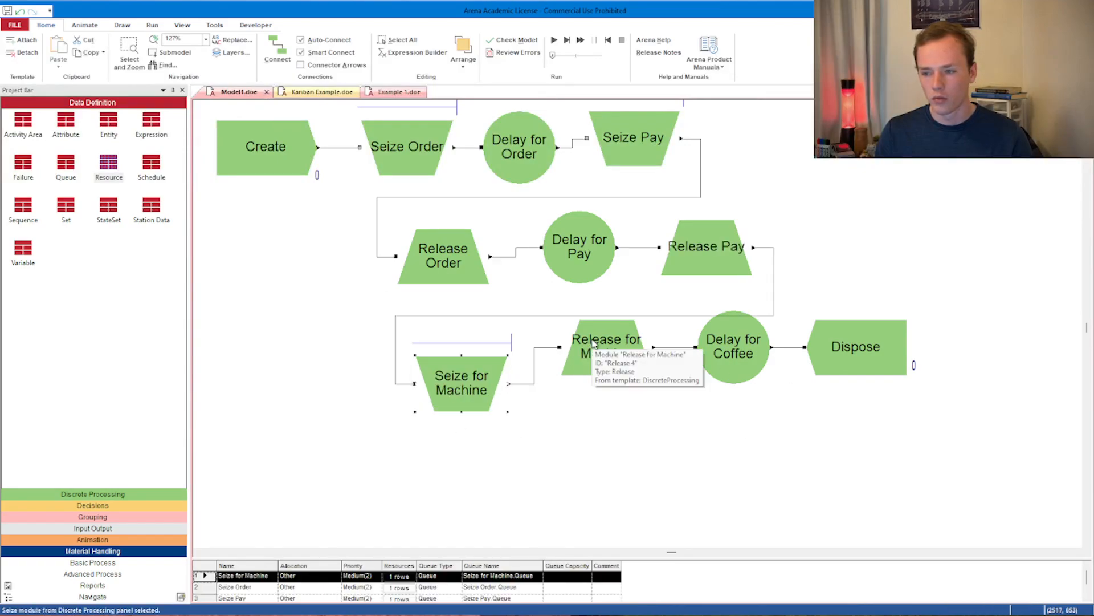
pyautogui.click(600, 374)
pyautogui.moveTo(600, 373); pyautogui.dragTo(600, 401)
pyautogui.moveTo(726, 371); pyautogui.dragTo(745, 407)
pyautogui.moveTo(855, 365); pyautogui.dragTo(892, 392)
# - Realign Seize Pay, Release Order and Delay for Pay so the connectors run straight
pyautogui.scroll(3, 758, 299)
pyautogui.moveTo(641, 282); pyautogui.dragTo(678, 282)
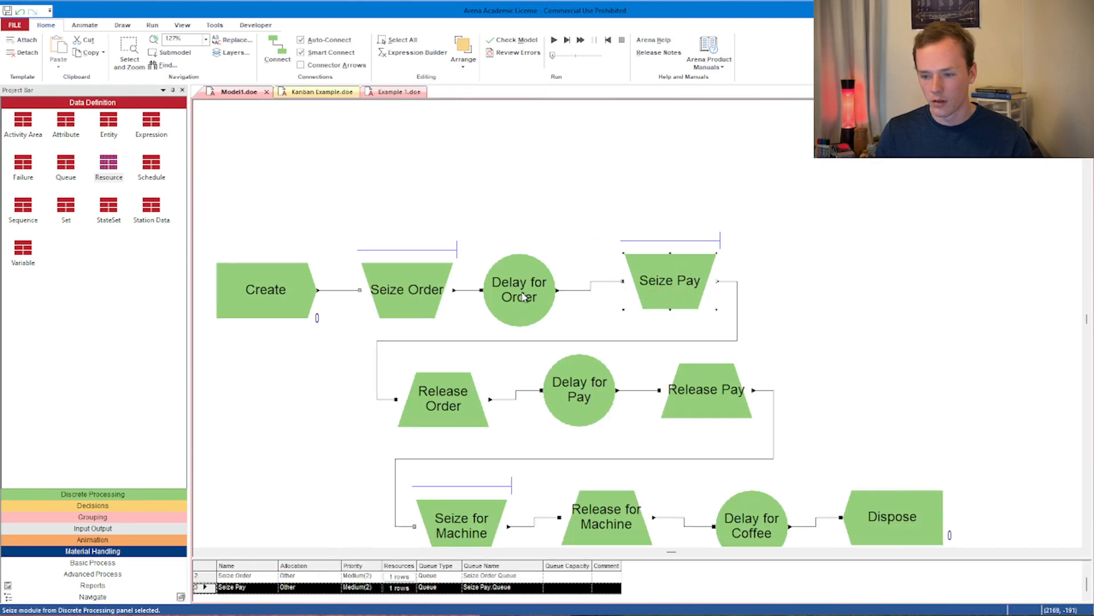
pyautogui.click(448, 399)
pyautogui.moveTo(448, 399); pyautogui.dragTo(420, 399)
pyautogui.moveTo(579, 399); pyautogui.dragTo(570, 399)
pyautogui.click(442, 190)
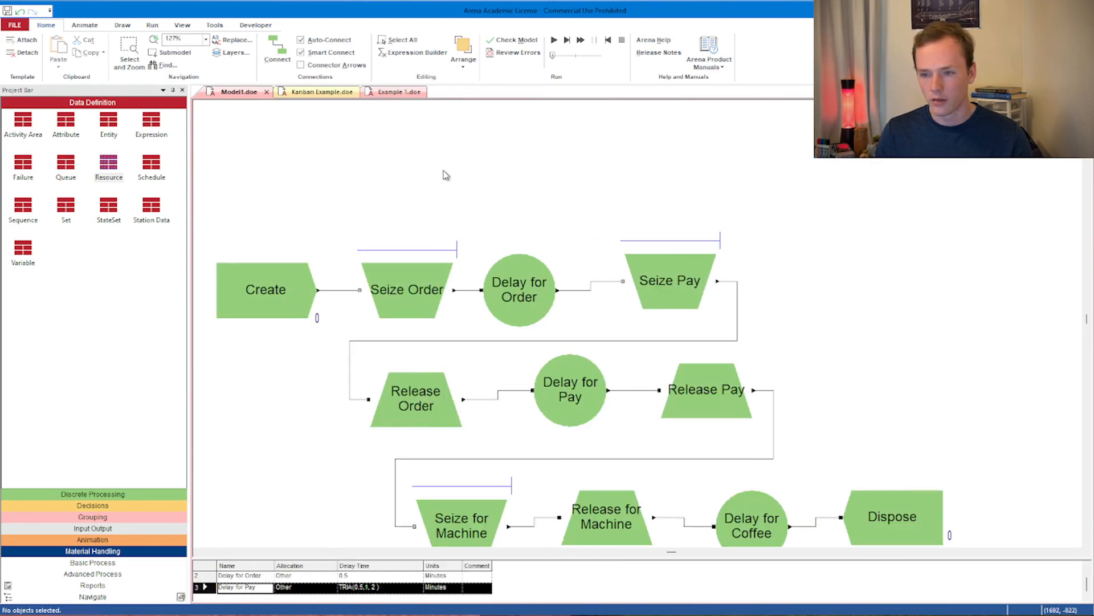
# - Locate the unconnected exit point from the error report and delete the two stray objects there
pyautogui.click(517, 40)
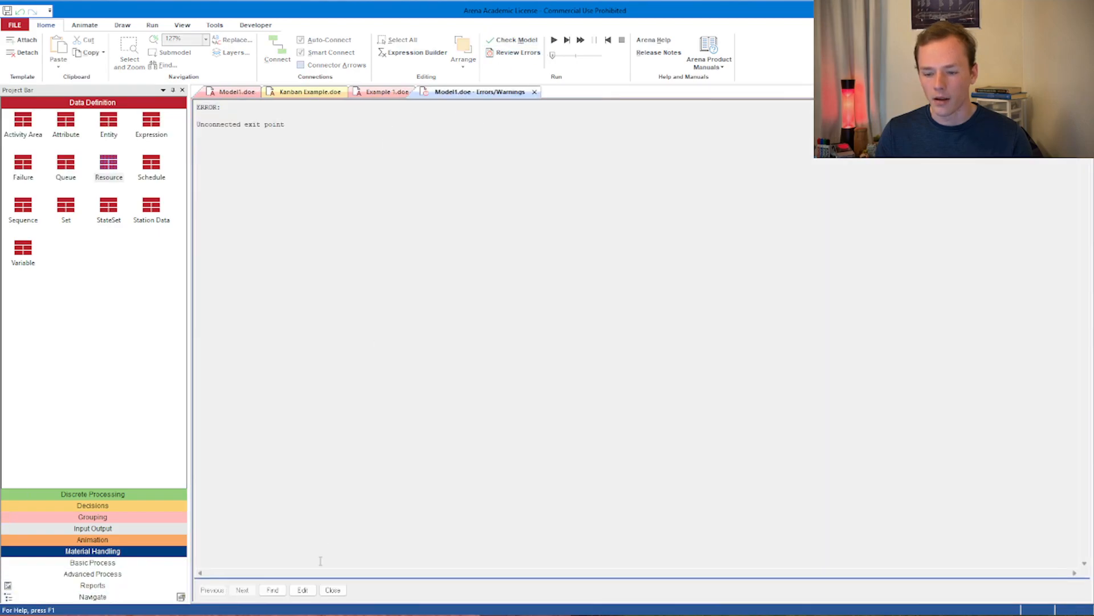
pyautogui.click(273, 590)
pyautogui.click(281, 348)
pyautogui.press('Delete')
pyautogui.click(645, 344)
pyautogui.press('Delete')
pyautogui.moveTo(625, 553); pyautogui.dragTo(672, 557)
pyautogui.scroll(-3, 559, 382)
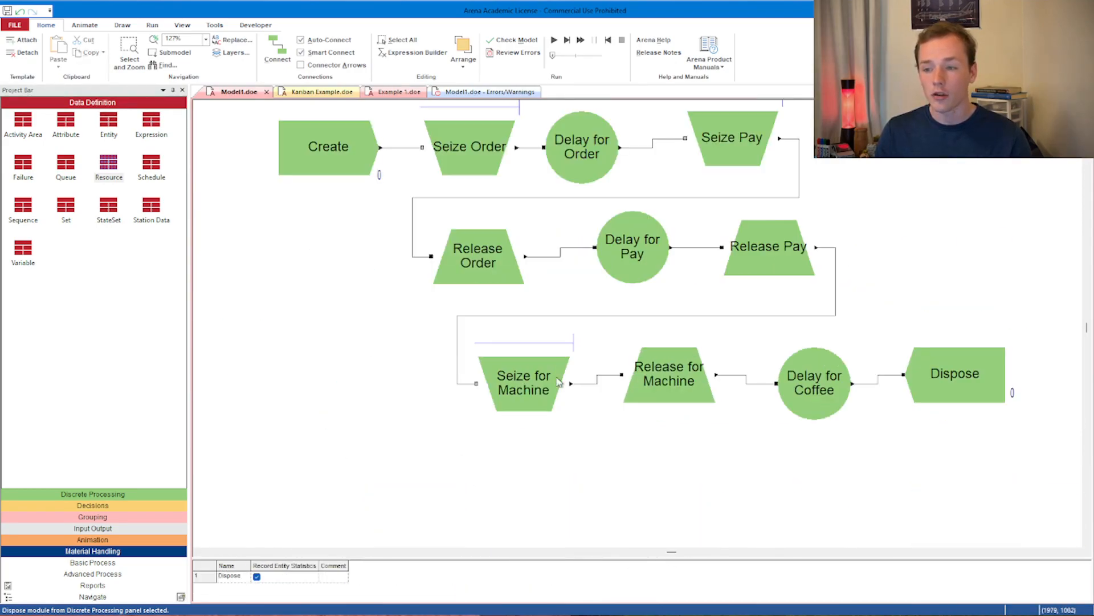
# - Run the simulation with an adjusted animation speed, then stop it
pyautogui.click(554, 40)
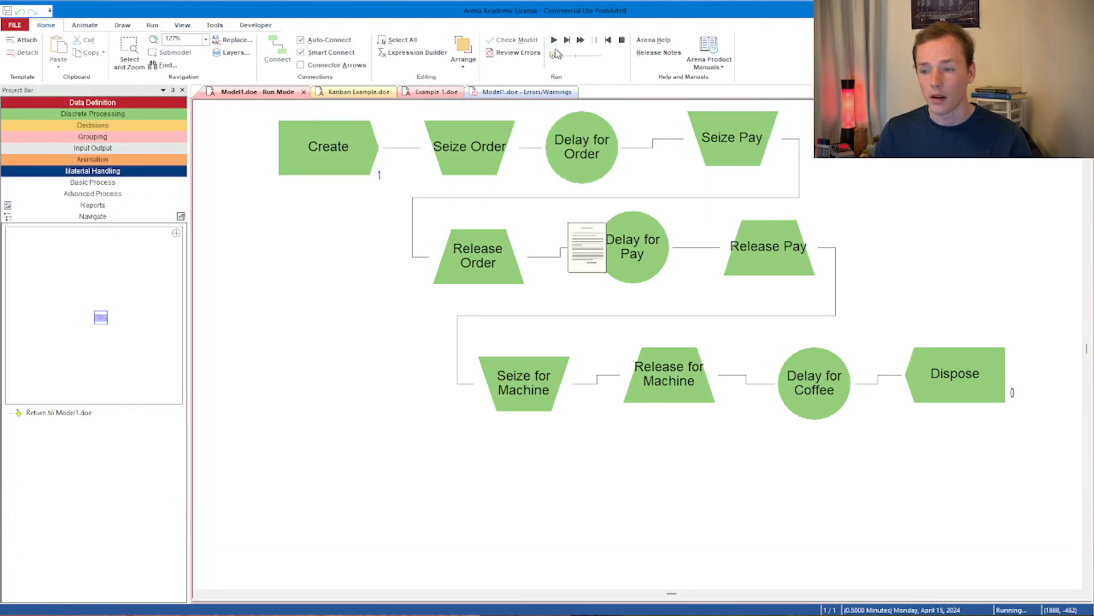
pyautogui.moveTo(553, 58); pyautogui.dragTo(540, 62)
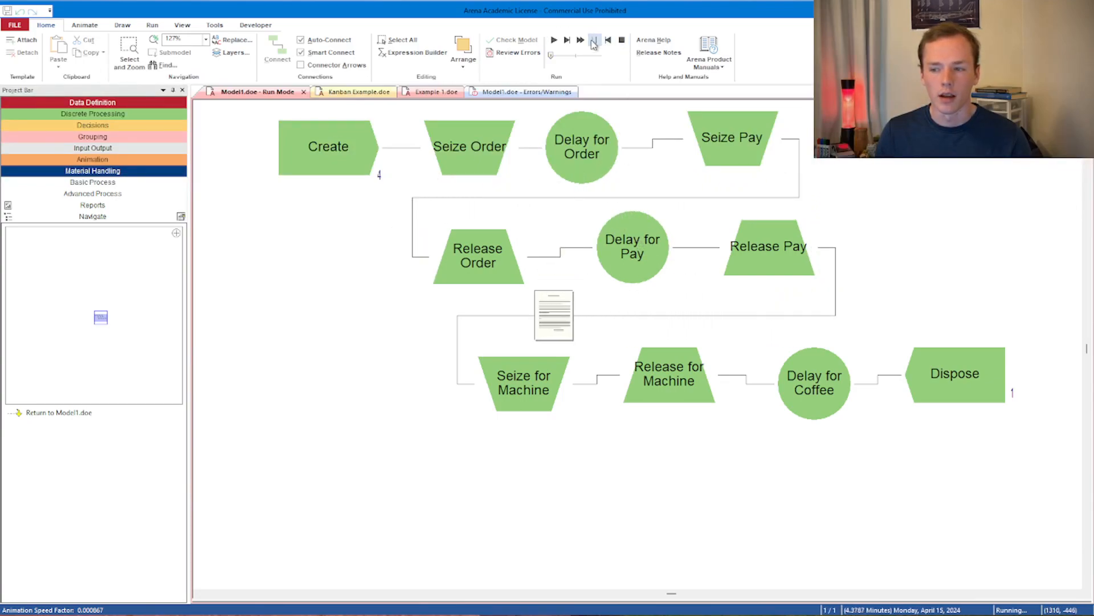
pyautogui.click(622, 40)
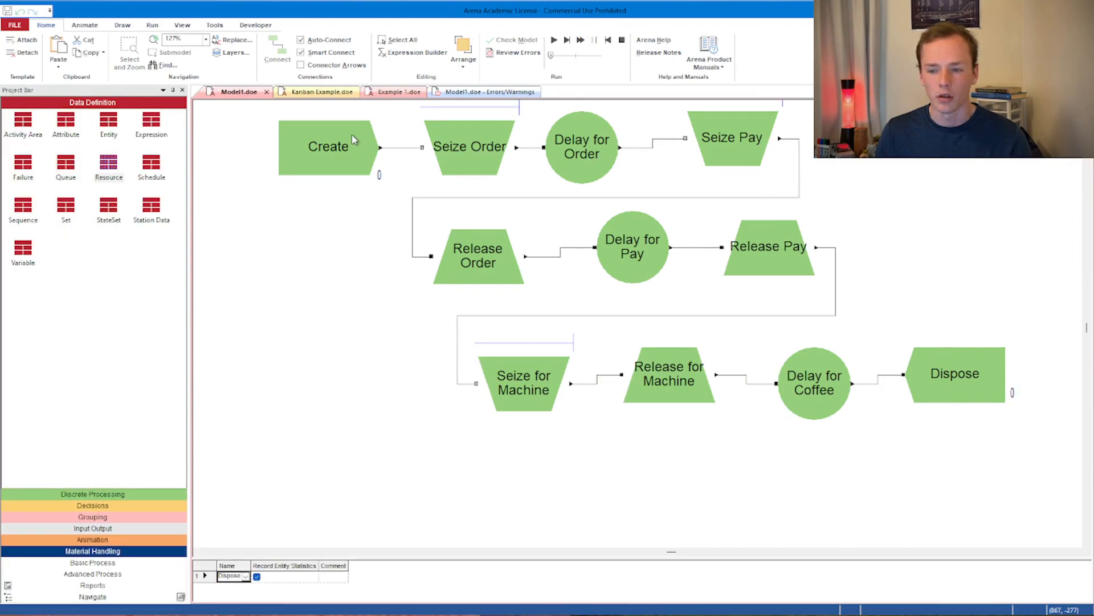
# - Set Create's time between arrivals to Random (Expo) 0.75 minutes
pyautogui.doubleClick(354, 143)
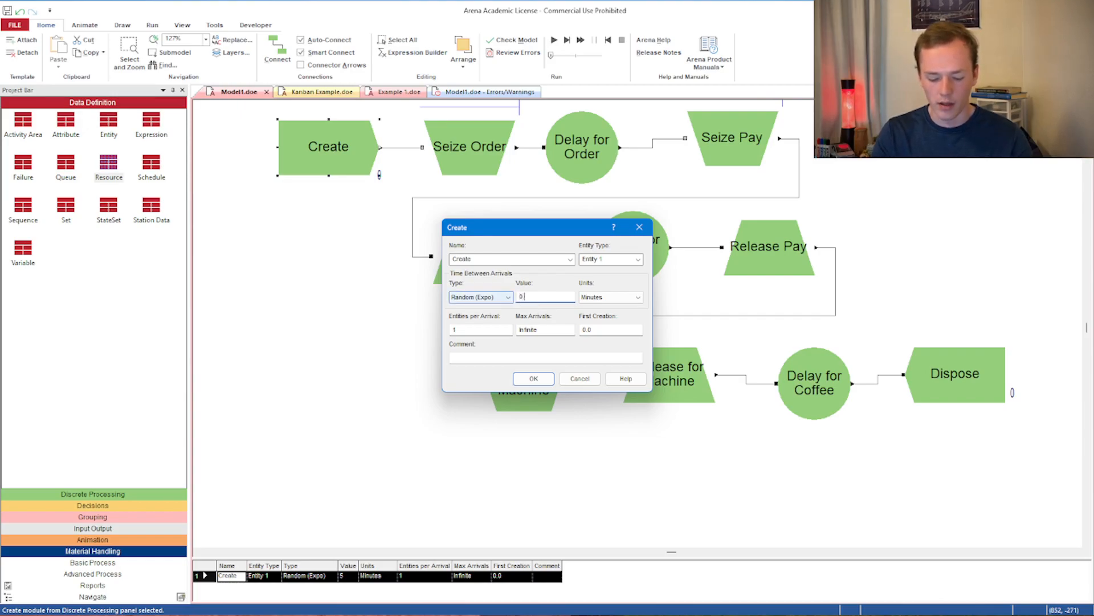
pyautogui.click(534, 378)
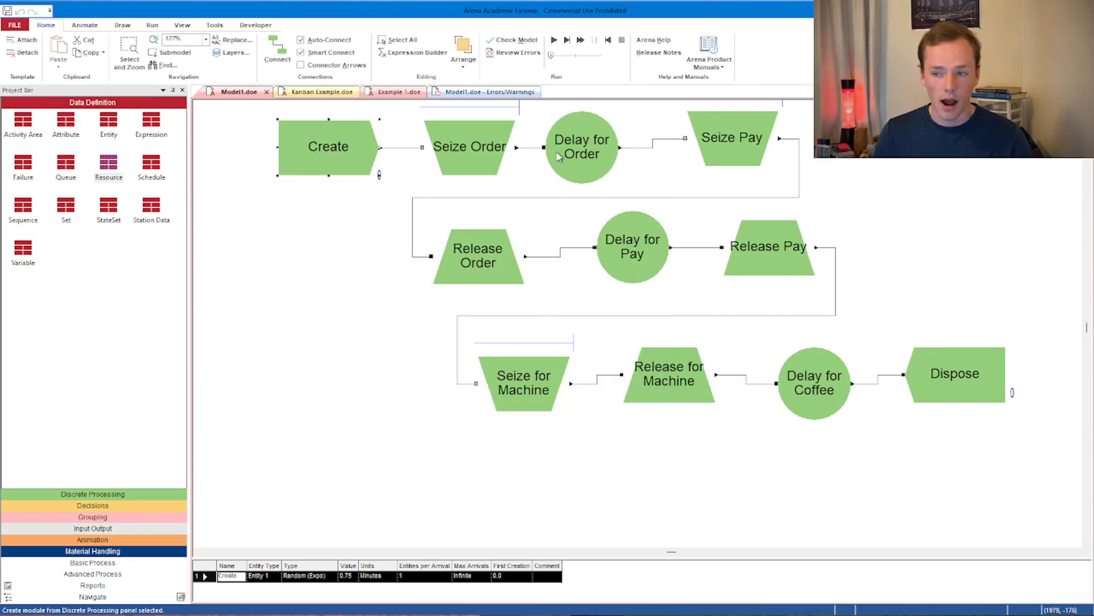
# - Run the simulation, interrupt and resume it at a faster animation speed, then stop it
pyautogui.click(553, 39)
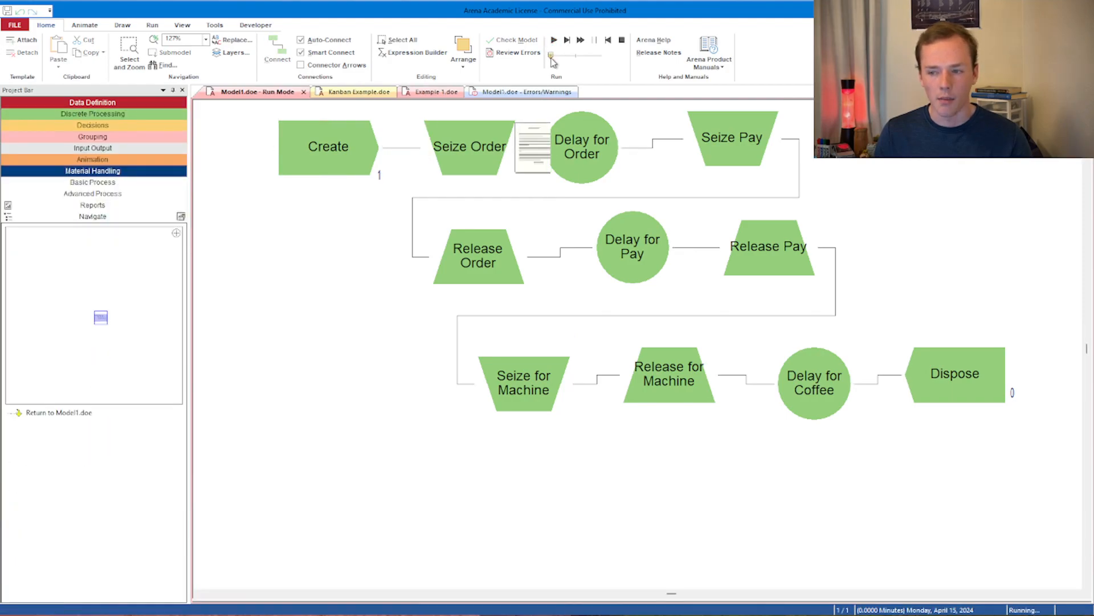
pyautogui.scroll(3, 472, 171)
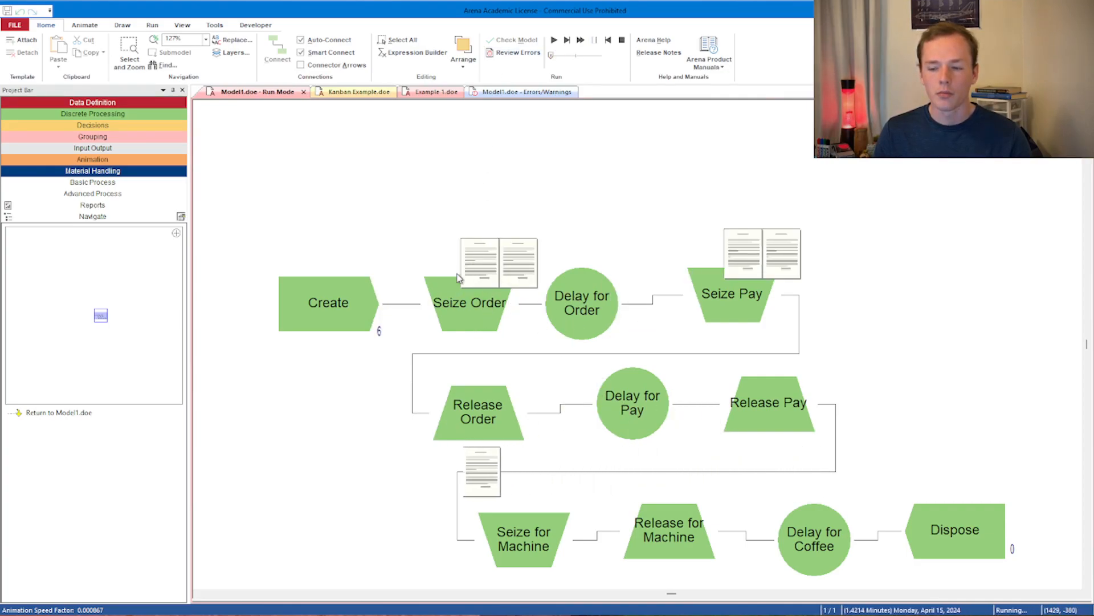
pyautogui.press('Escape')
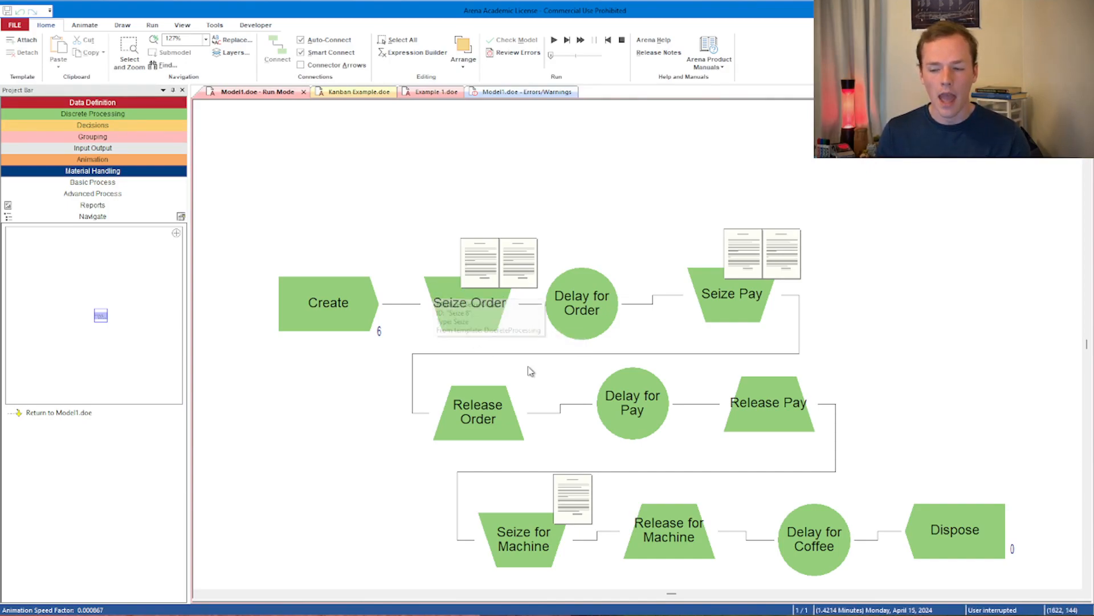
pyautogui.moveTo(742, 258)
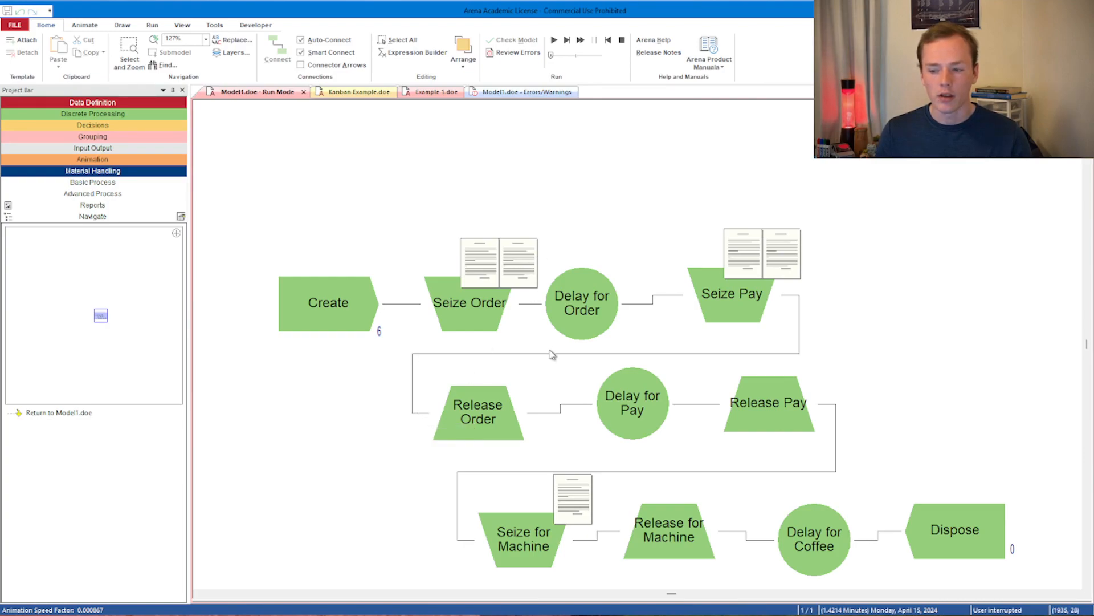
pyautogui.click(554, 40)
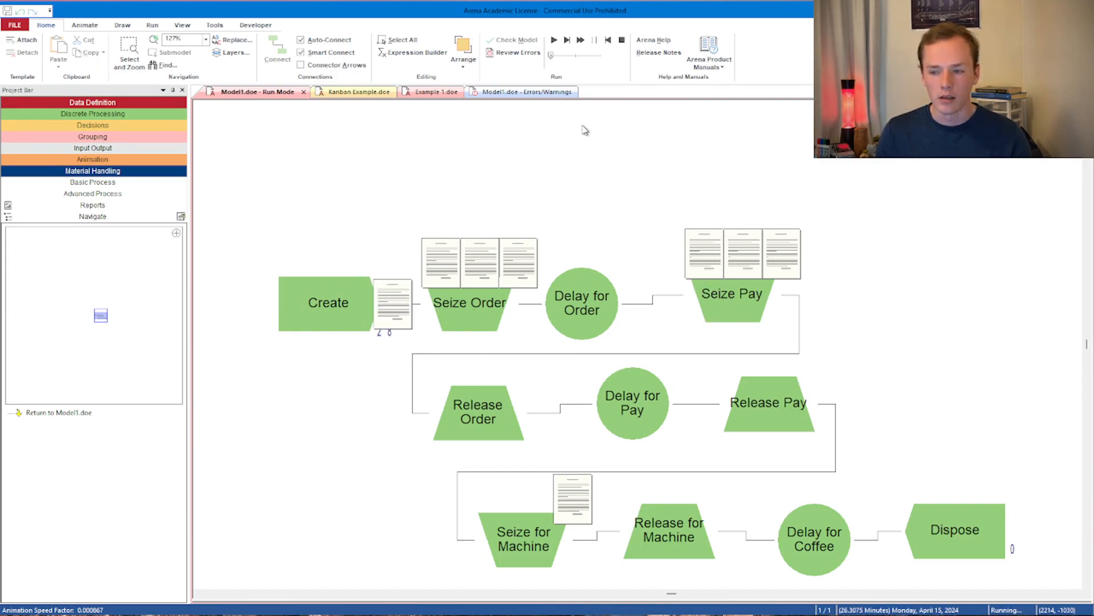
pyautogui.moveTo(551, 55); pyautogui.dragTo(558, 58)
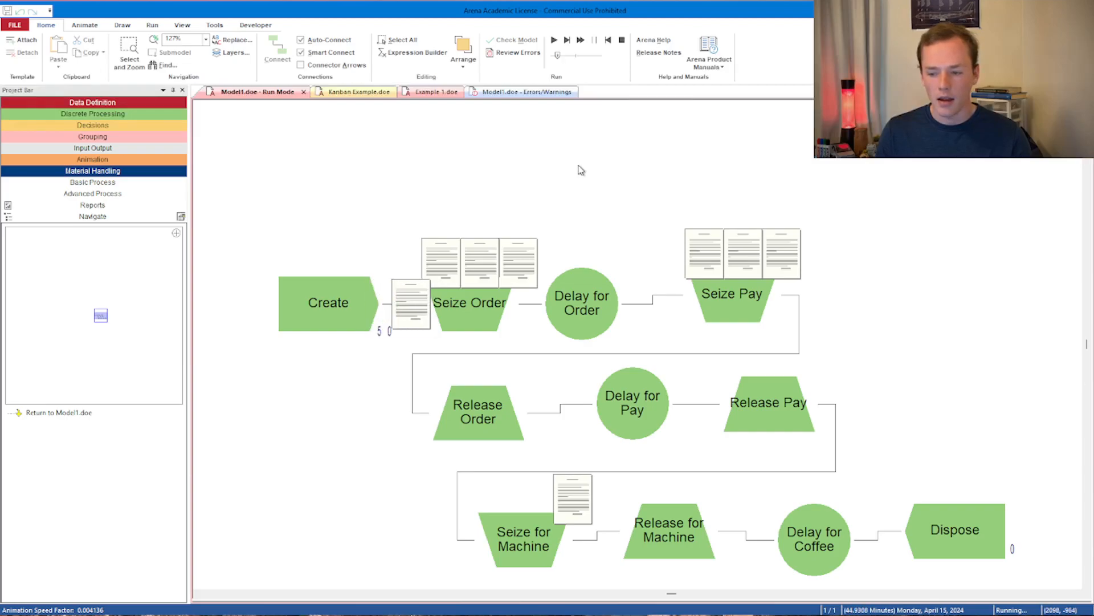
pyautogui.scroll(-3, 580, 169)
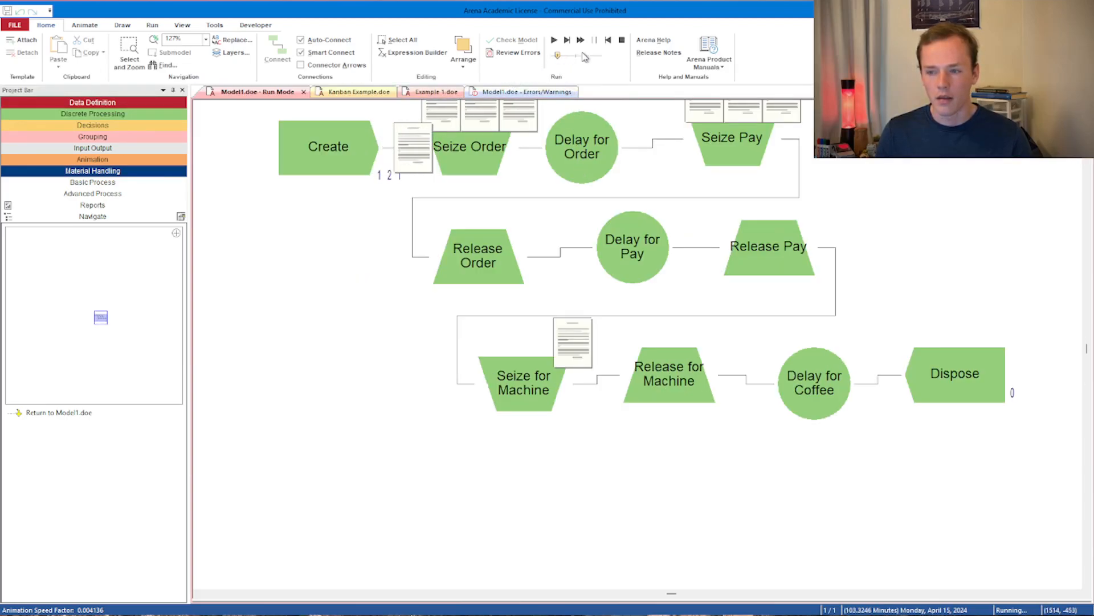
pyautogui.click(622, 41)
# - Review the resource settings of Release for Machine and Seize for Machine
pyautogui.doubleClick(669, 374)
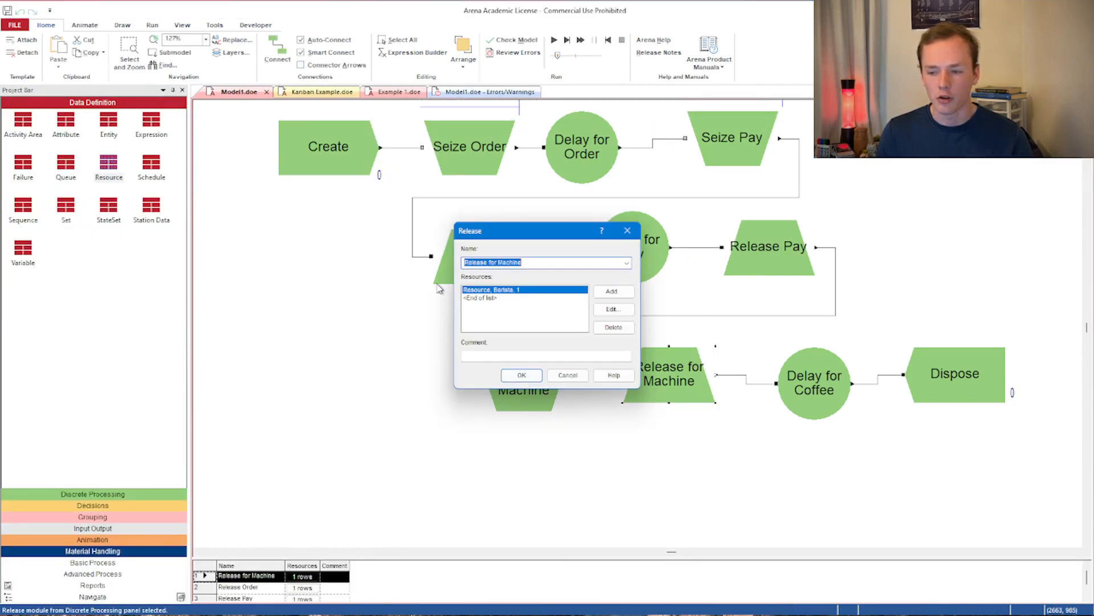
pyautogui.click(523, 375)
pyautogui.doubleClick(510, 373)
pyautogui.click(556, 410)
pyautogui.click(755, 247)
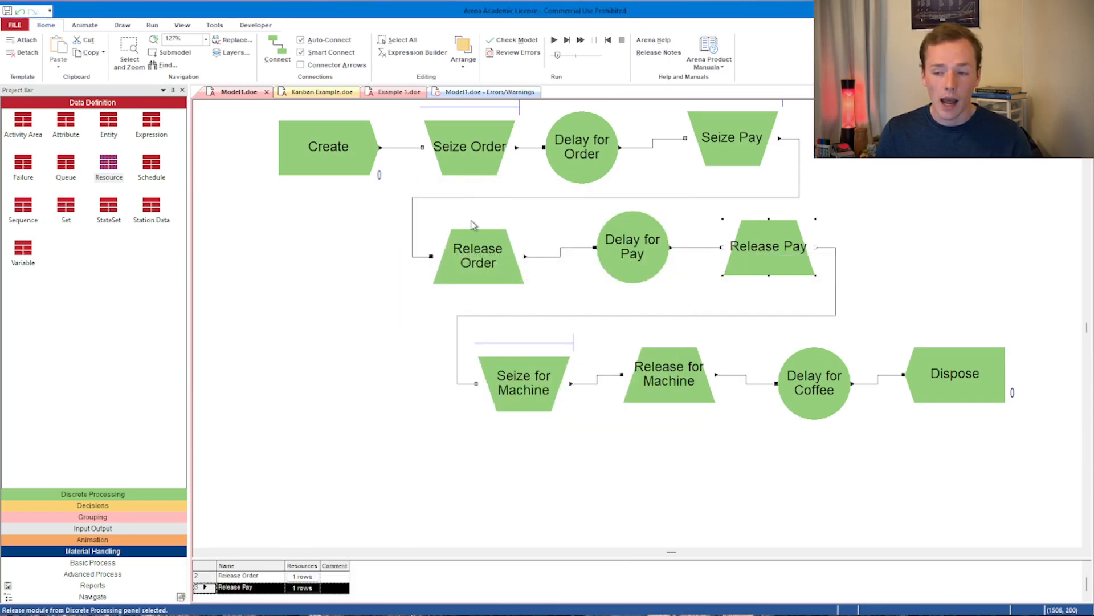
pyautogui.scroll(3, 546, 291)
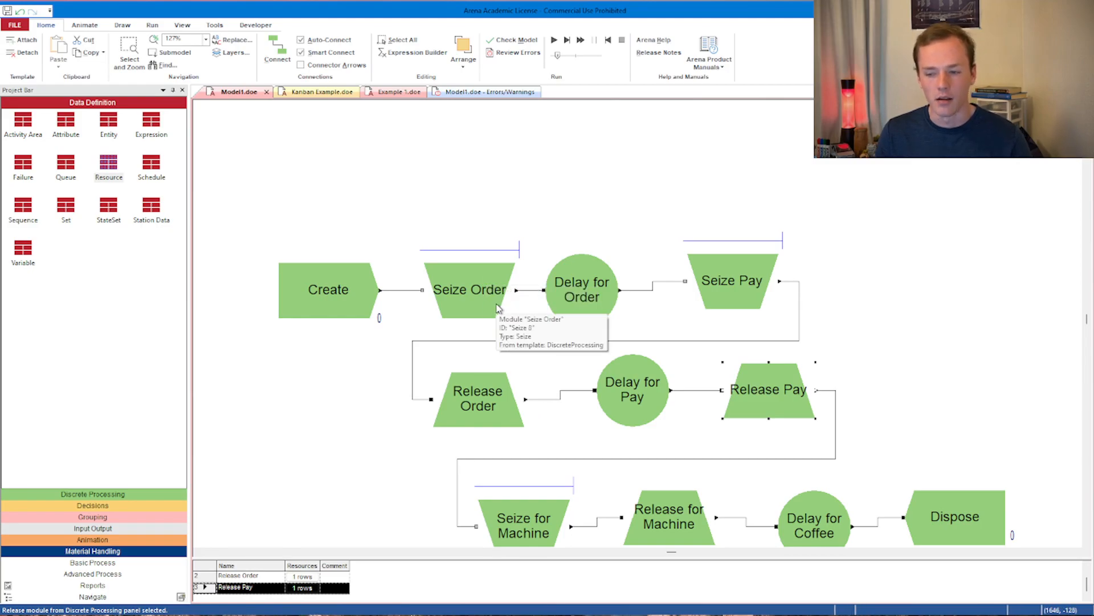
# - Set the Seize Order module's resource to Barista 1
pyautogui.click(496, 303)
pyautogui.doubleClick(495, 304)
pyautogui.click(625, 260)
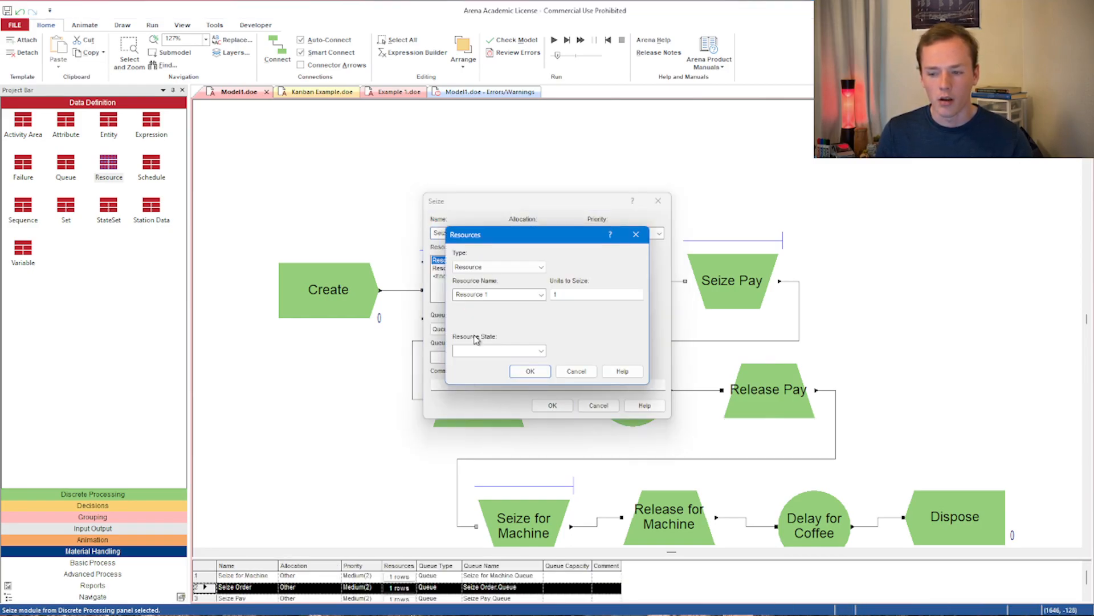
pyautogui.click(528, 294)
pyautogui.click(526, 318)
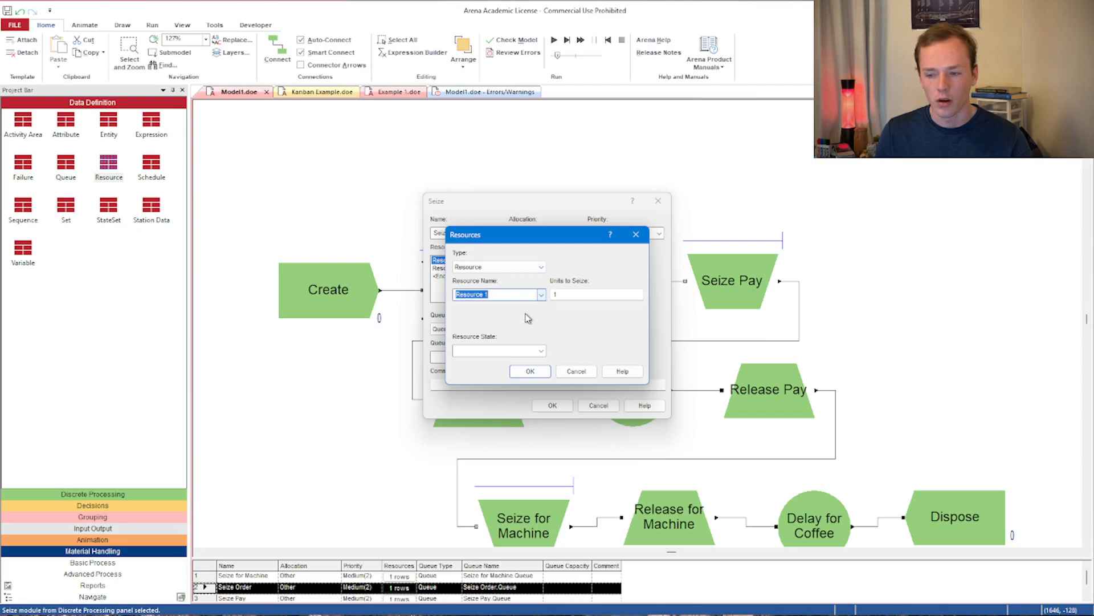
pyautogui.press('Return')
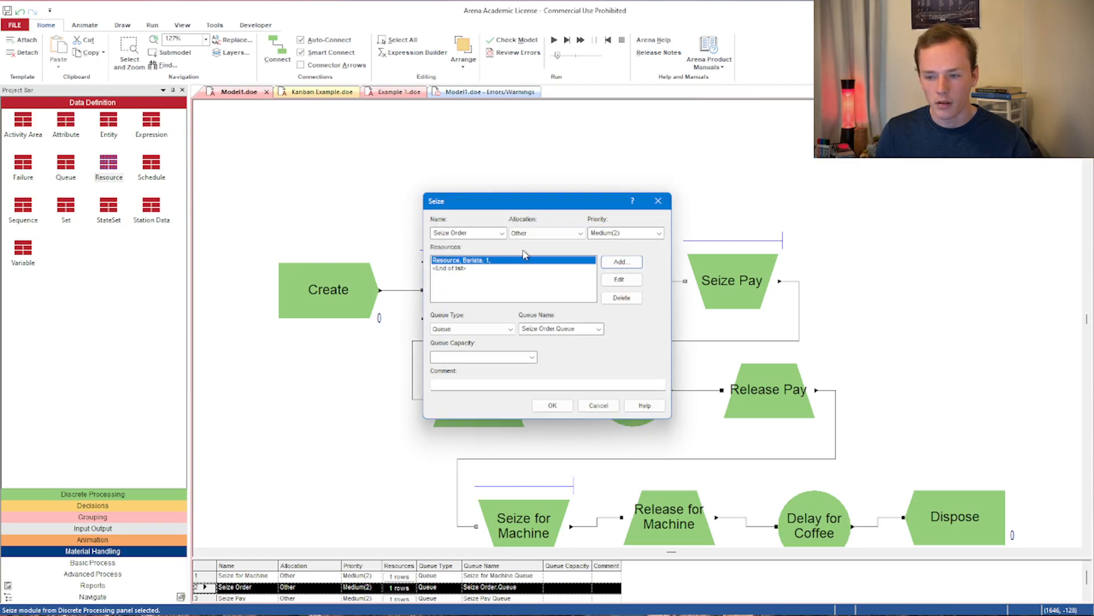
pyautogui.click(620, 279)
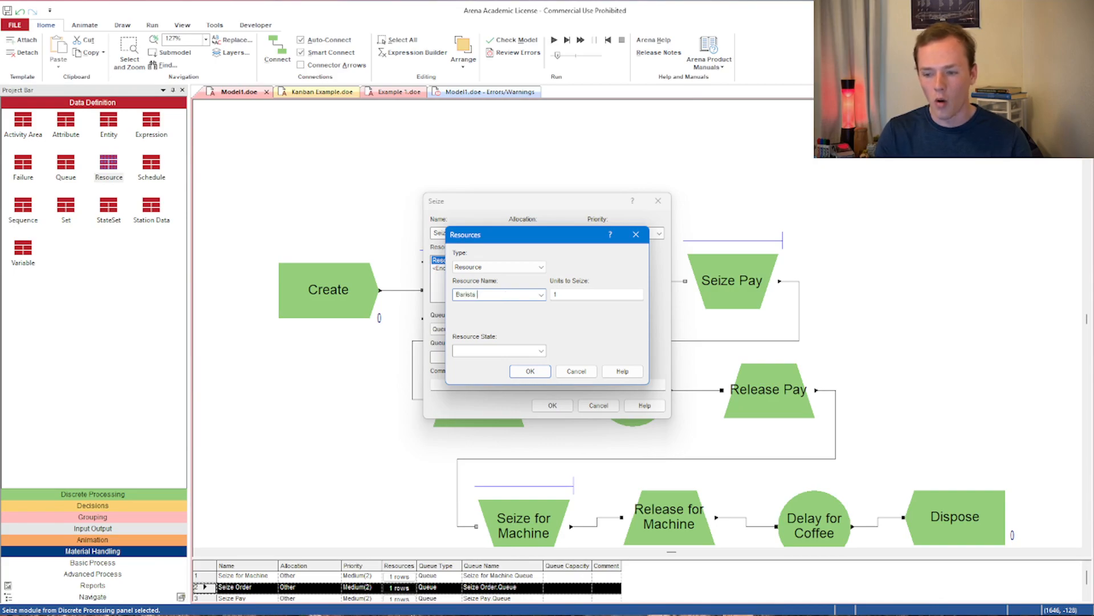
pyautogui.click(530, 372)
pyautogui.click(552, 406)
# - Set the Seize Pay module's resource to Barista 1
pyautogui.doubleClick(737, 300)
pyautogui.click(620, 279)
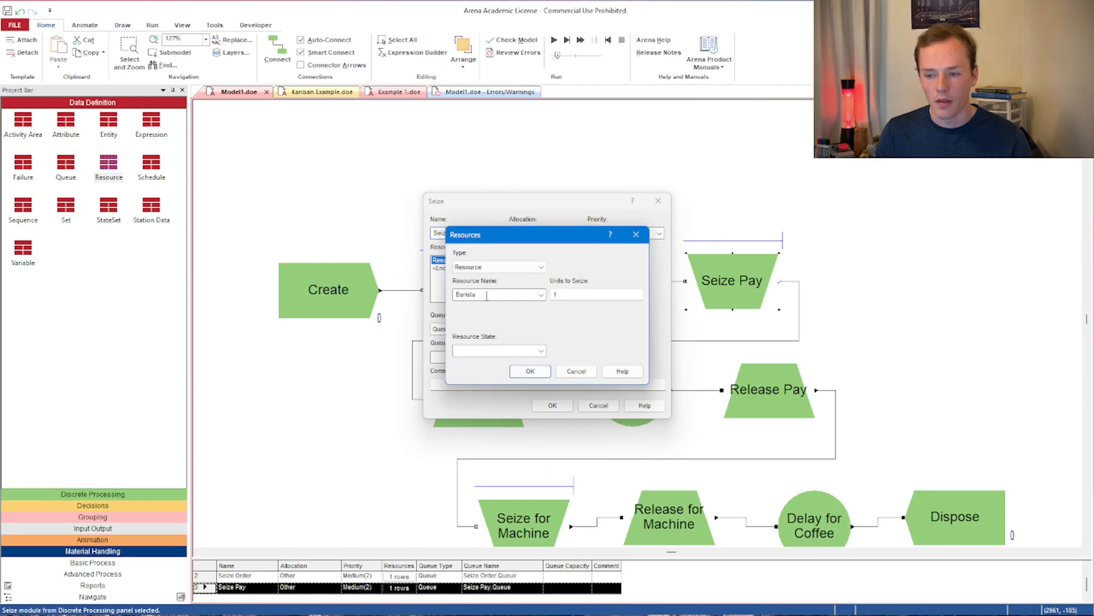
pyautogui.click(530, 371)
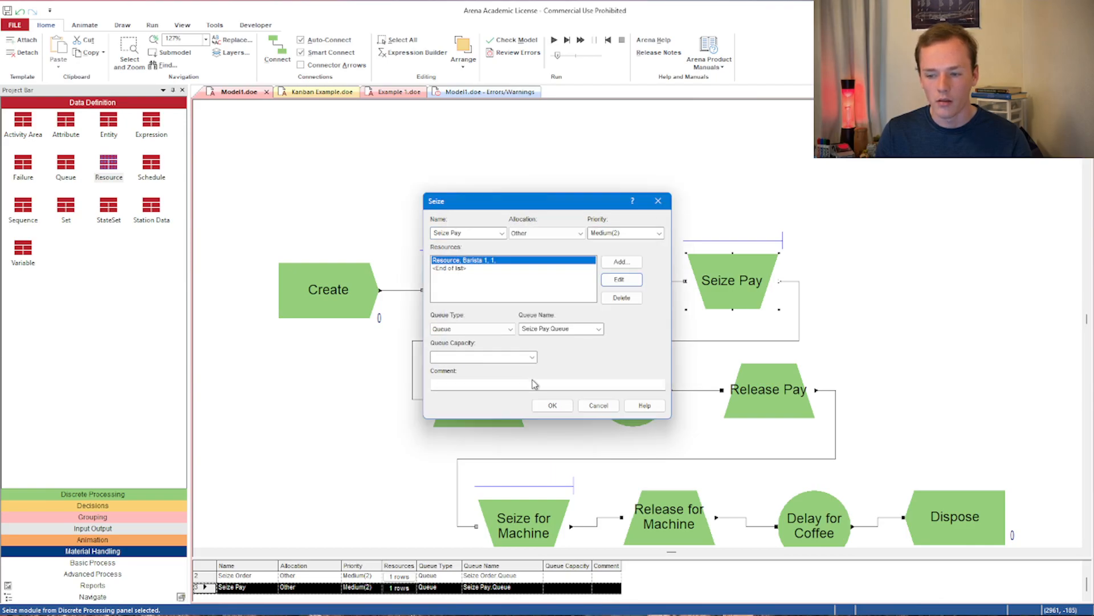
pyautogui.click(544, 406)
# - Set the Release Order module's resource to Barista 1
pyautogui.doubleClick(511, 402)
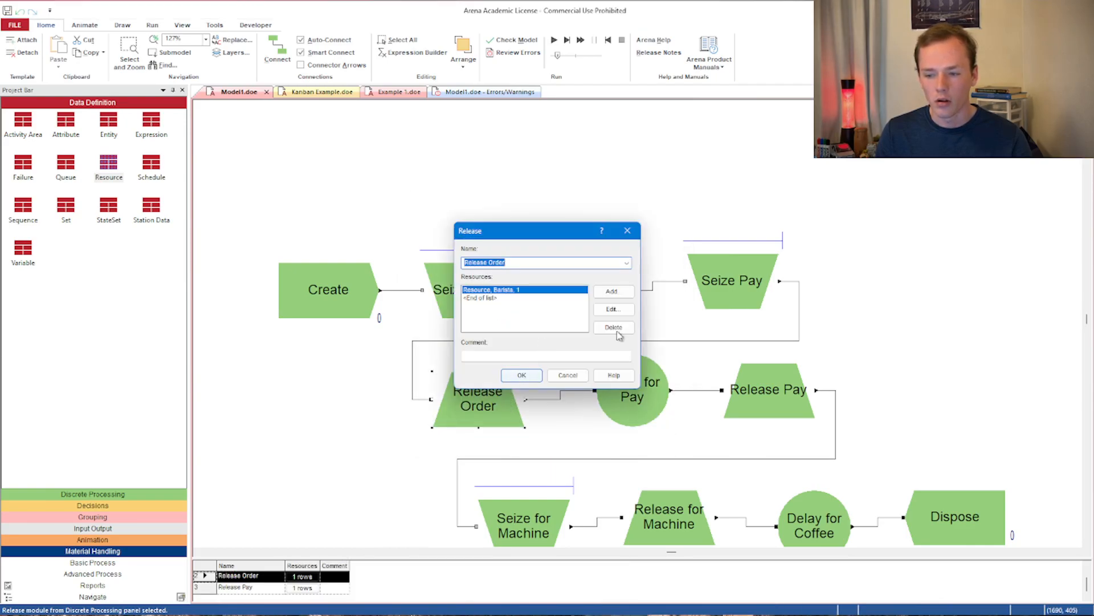
pyautogui.click(621, 310)
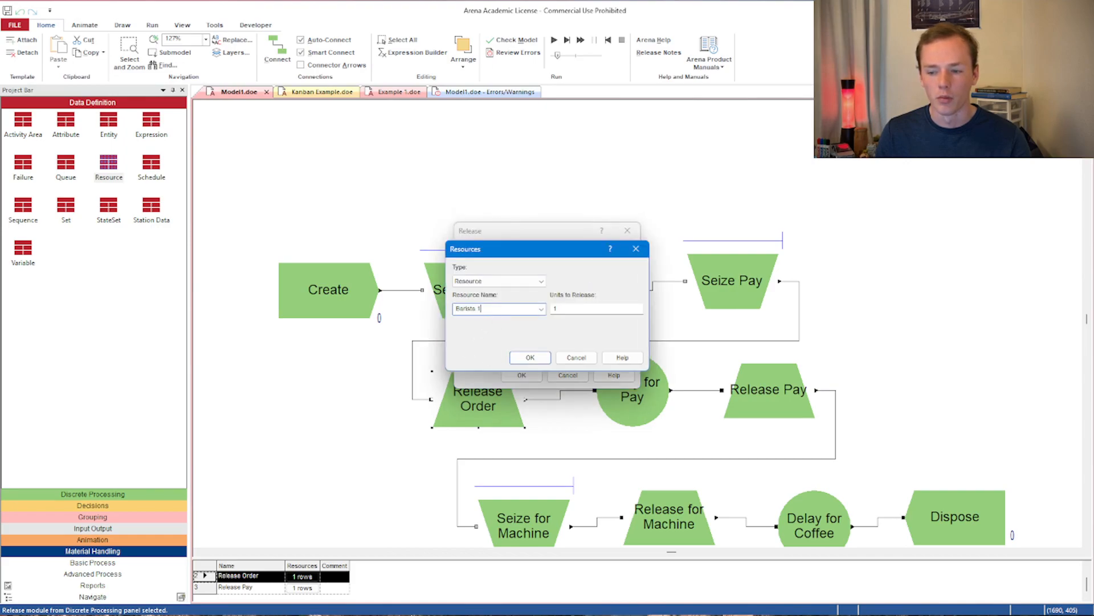
pyautogui.click(524, 358)
pyautogui.click(521, 375)
# - Change the Seize Pay module's resource to Barista 2
pyautogui.doubleClick(733, 285)
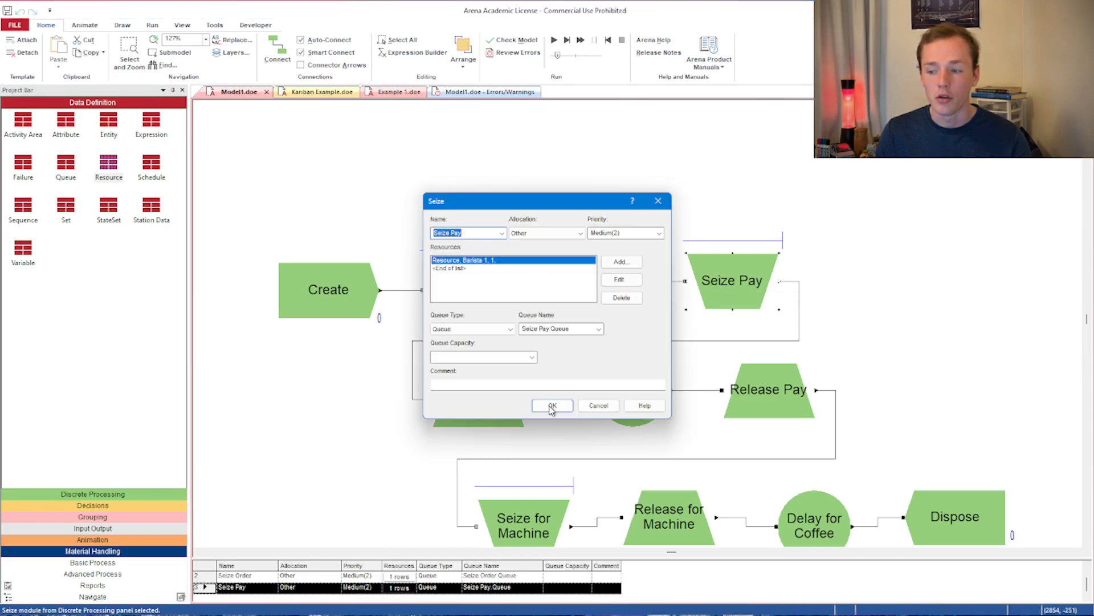
pyautogui.click(620, 280)
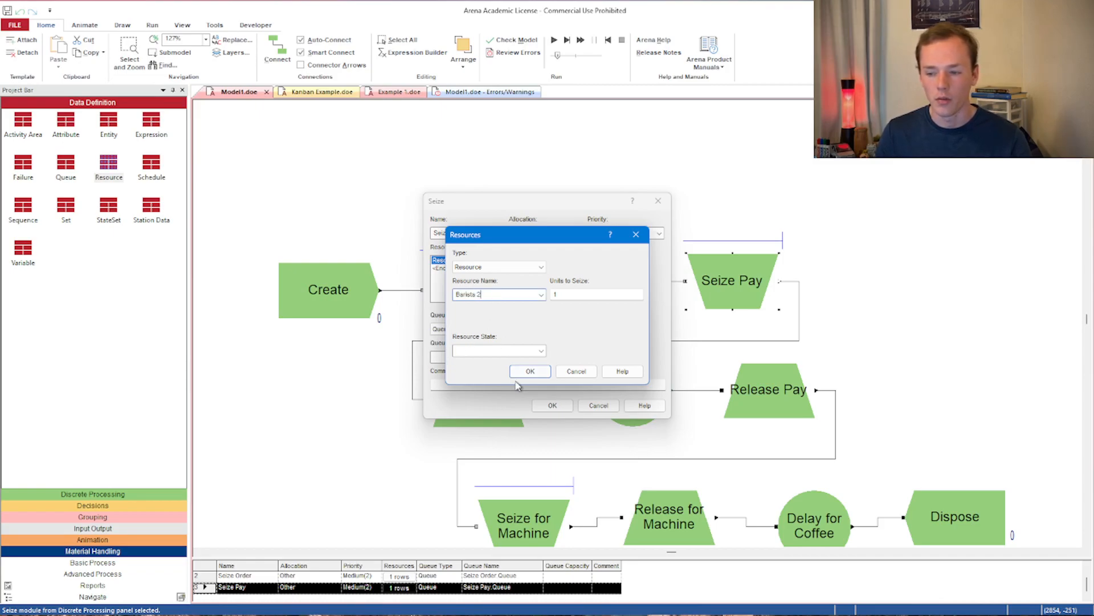
pyautogui.click(530, 371)
pyautogui.click(552, 405)
# - Set the Release Pay module's resource to Barista 2
pyautogui.doubleClick(769, 393)
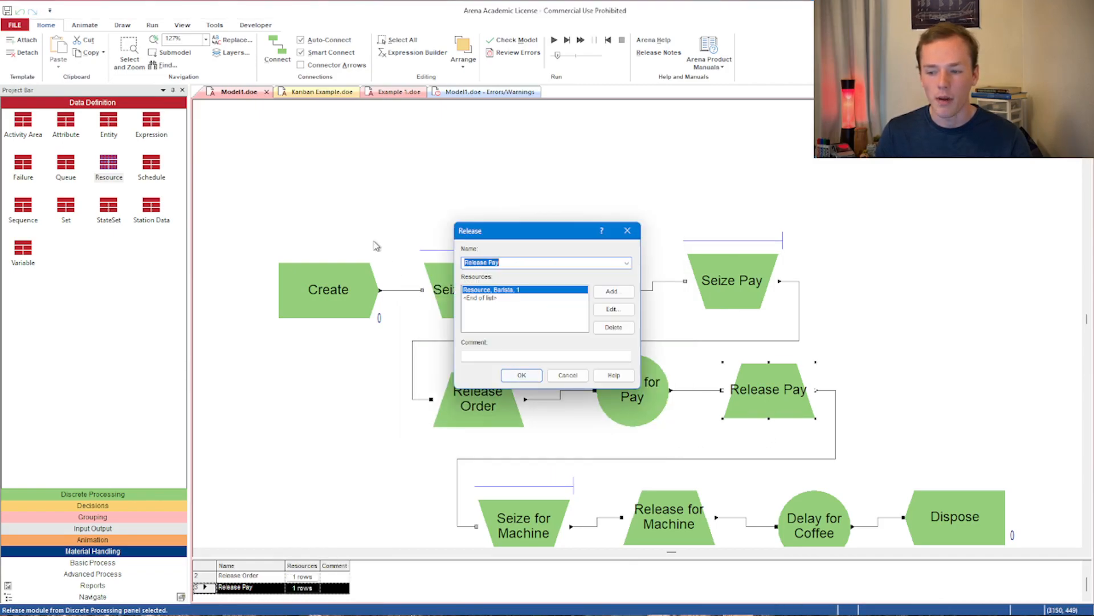
pyautogui.click(611, 309)
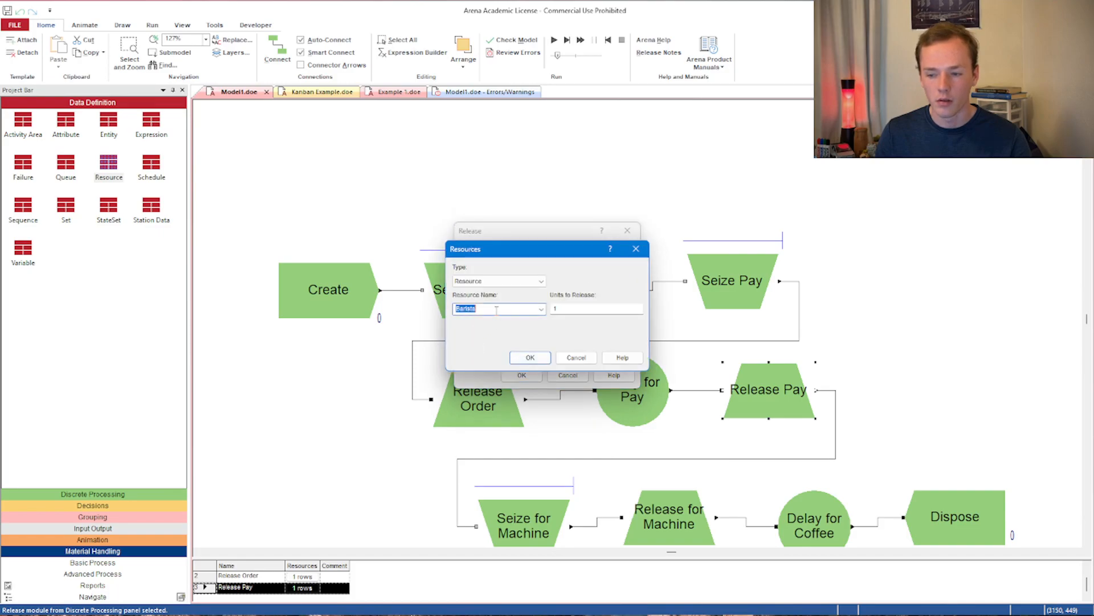
pyautogui.click(512, 358)
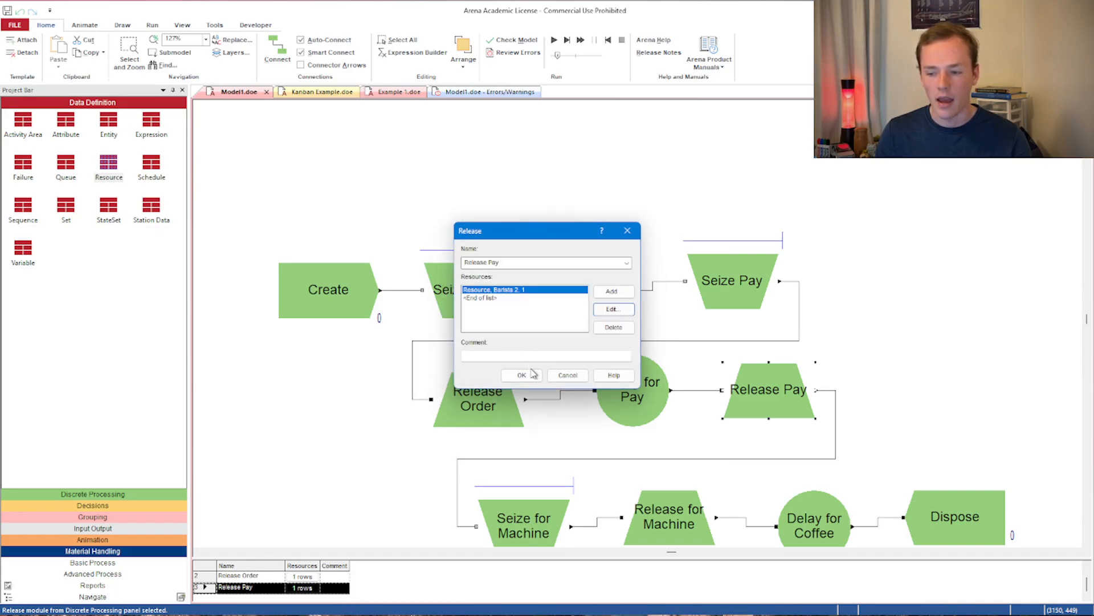
pyautogui.click(522, 374)
# - Make Seize for Machine seize one member of the Baristas set with the Random rule, deleting the old single-resource entry
pyautogui.scroll(-3, 533, 374)
pyautogui.doubleClick(528, 376)
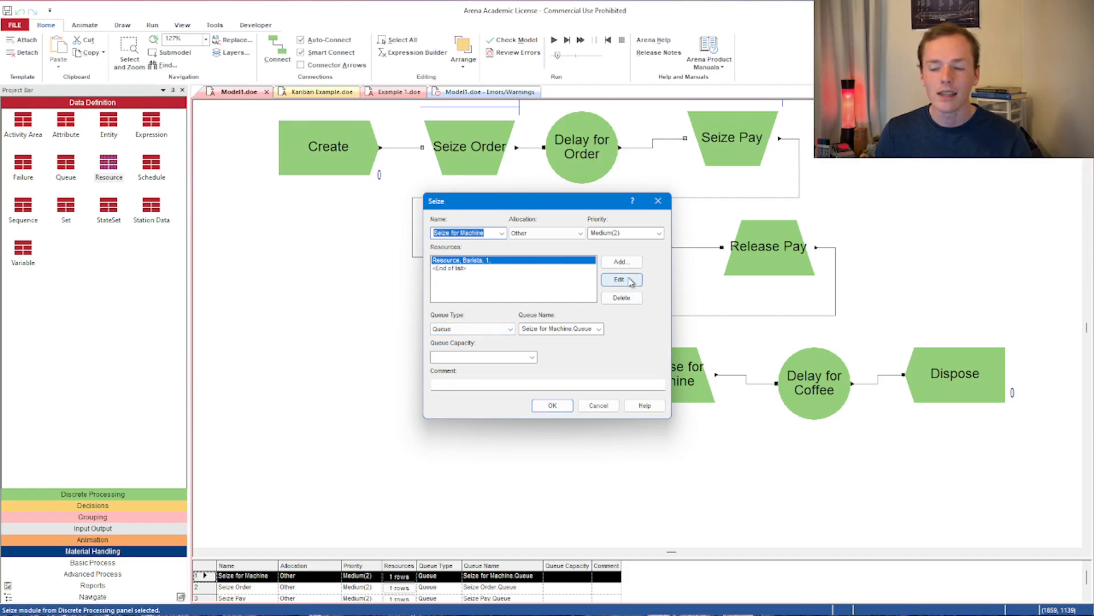
pyautogui.click(619, 262)
pyautogui.click(541, 268)
pyautogui.click(530, 285)
pyautogui.click(542, 295)
pyautogui.click(523, 303)
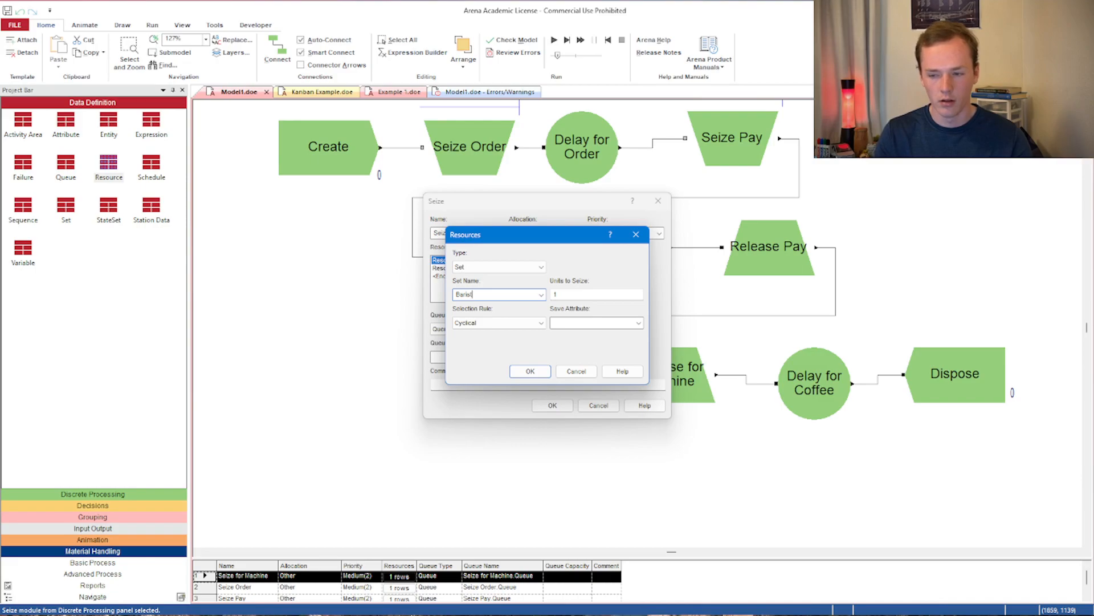
pyautogui.click(533, 324)
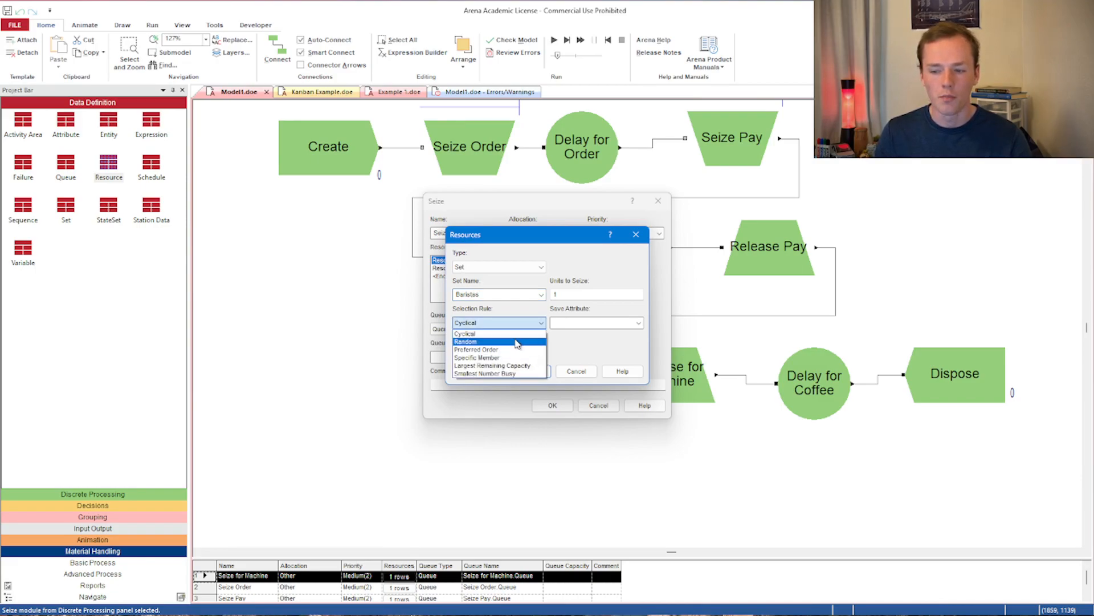
pyautogui.click(517, 341)
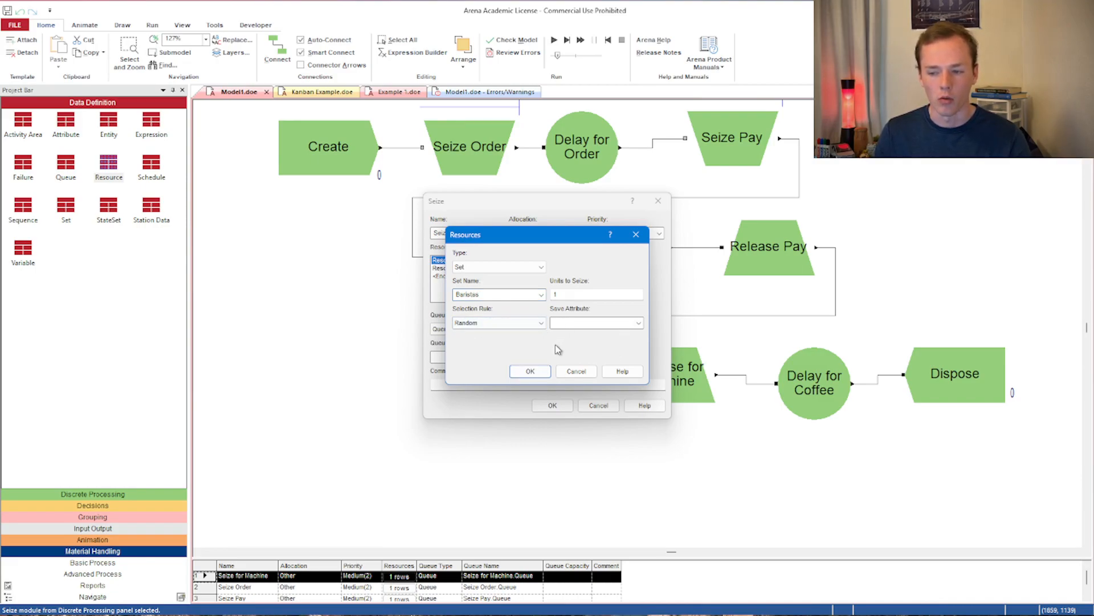
pyautogui.click(530, 371)
pyautogui.click(498, 261)
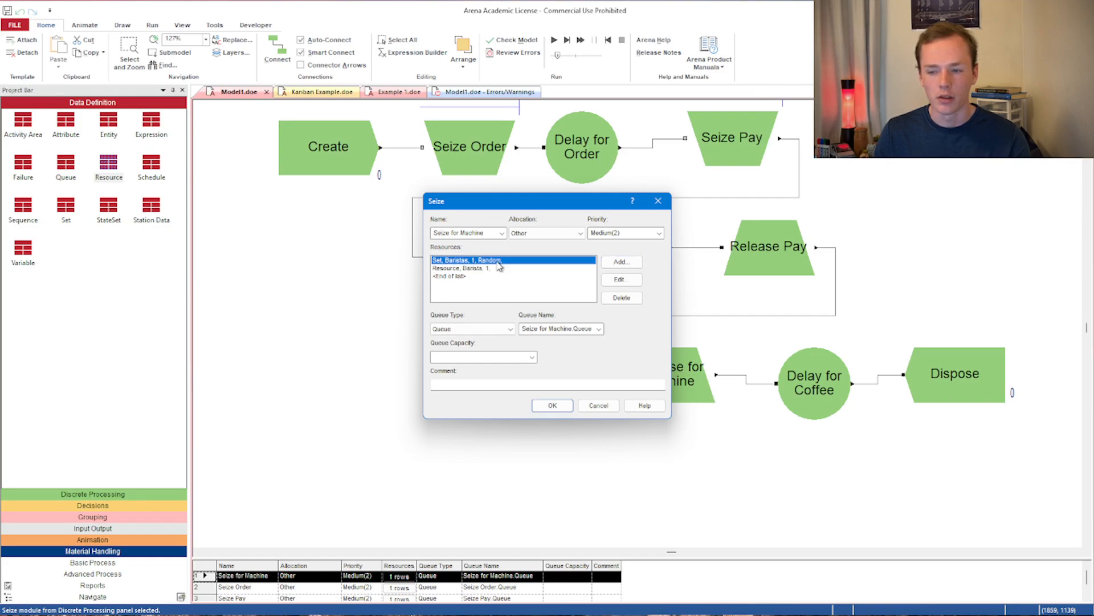
pyautogui.click(501, 268)
pyautogui.click(620, 297)
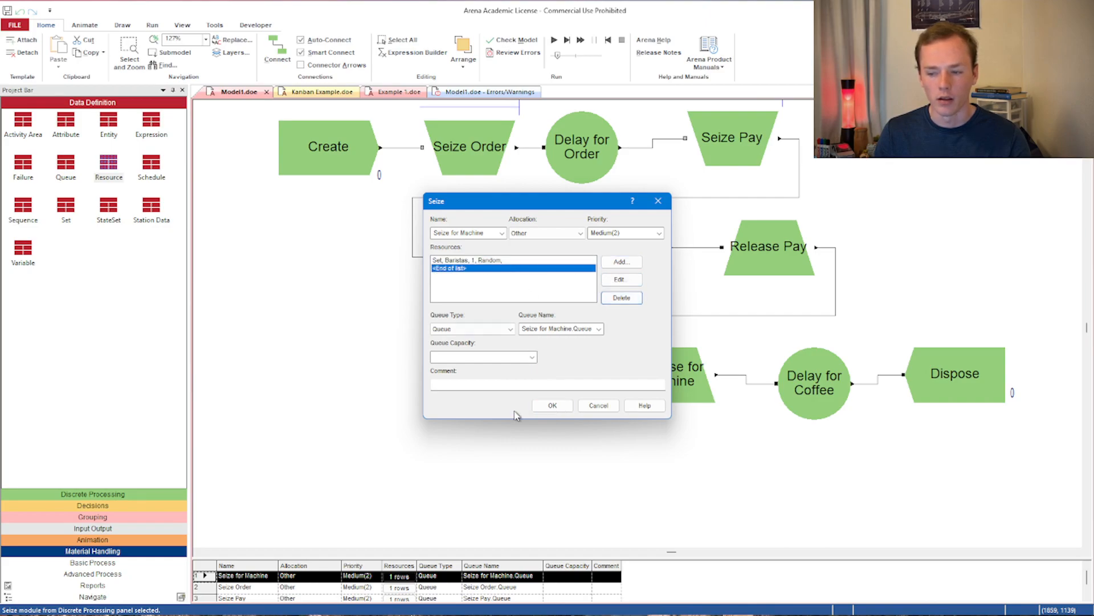
pyautogui.click(542, 408)
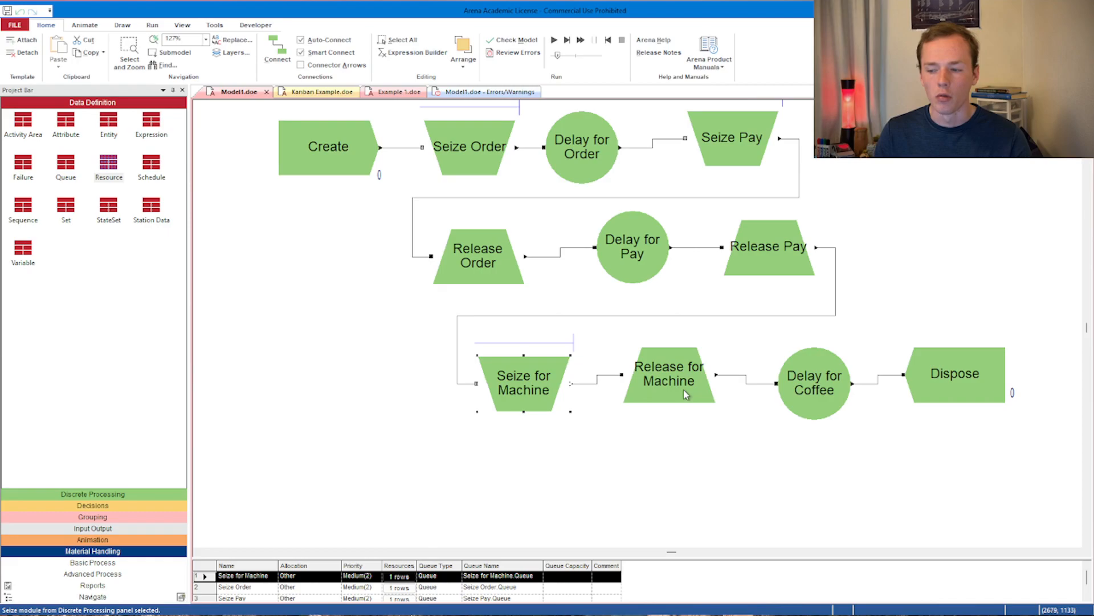
# - Make Release for Machine release the last member seized from the Baristas set
pyautogui.doubleClick(686, 393)
pyautogui.click(612, 309)
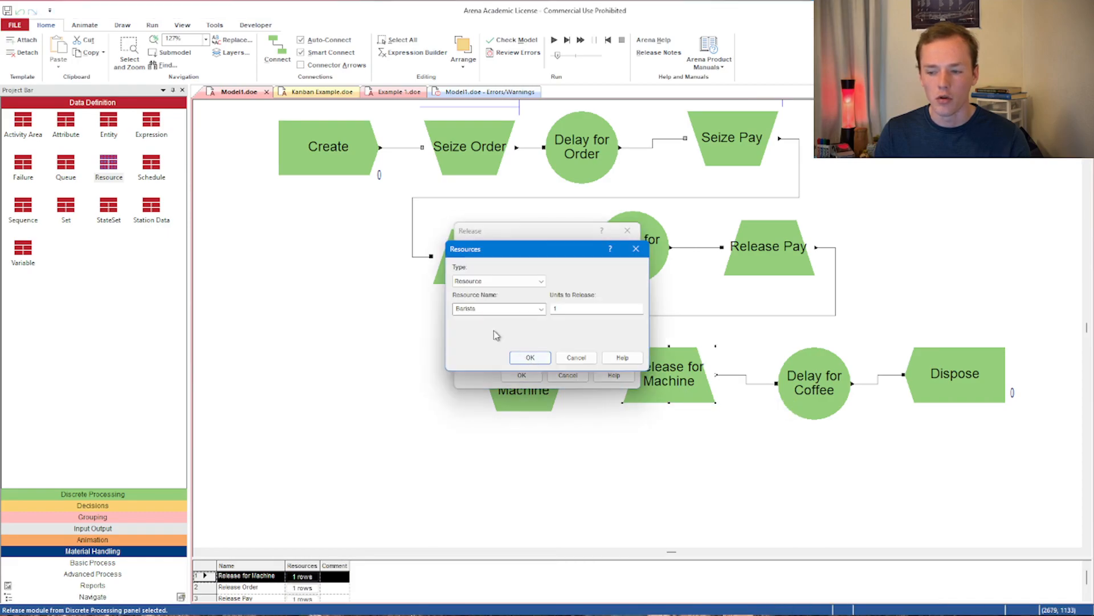
pyautogui.click(541, 281)
pyautogui.click(527, 297)
pyautogui.click(540, 308)
pyautogui.click(539, 320)
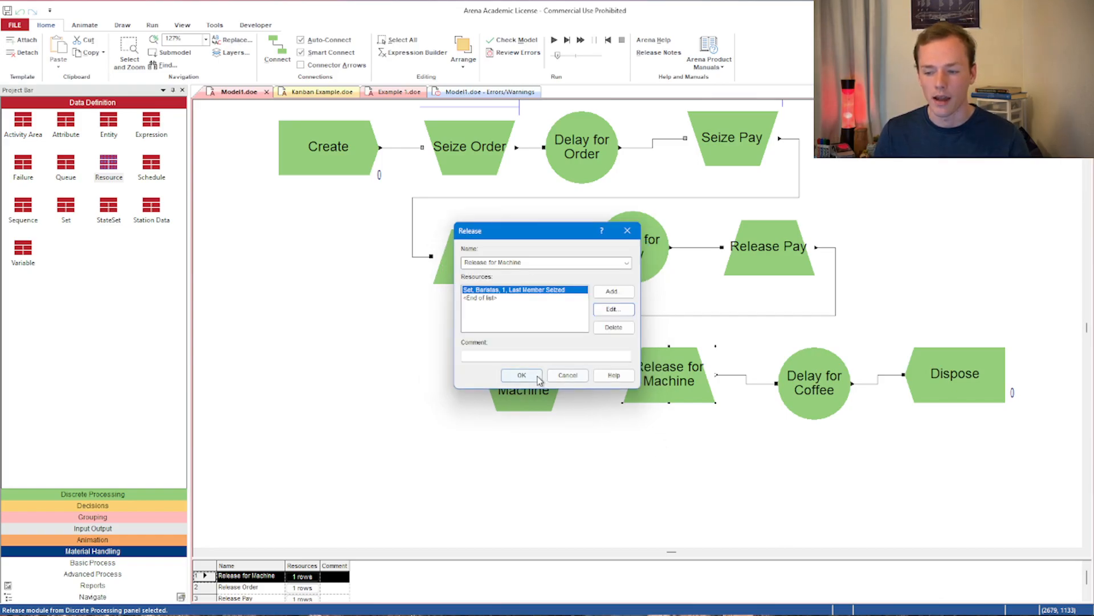
pyautogui.click(521, 375)
# - Add two resource members to the Baristas set, the first being Barista 1
pyautogui.click(65, 207)
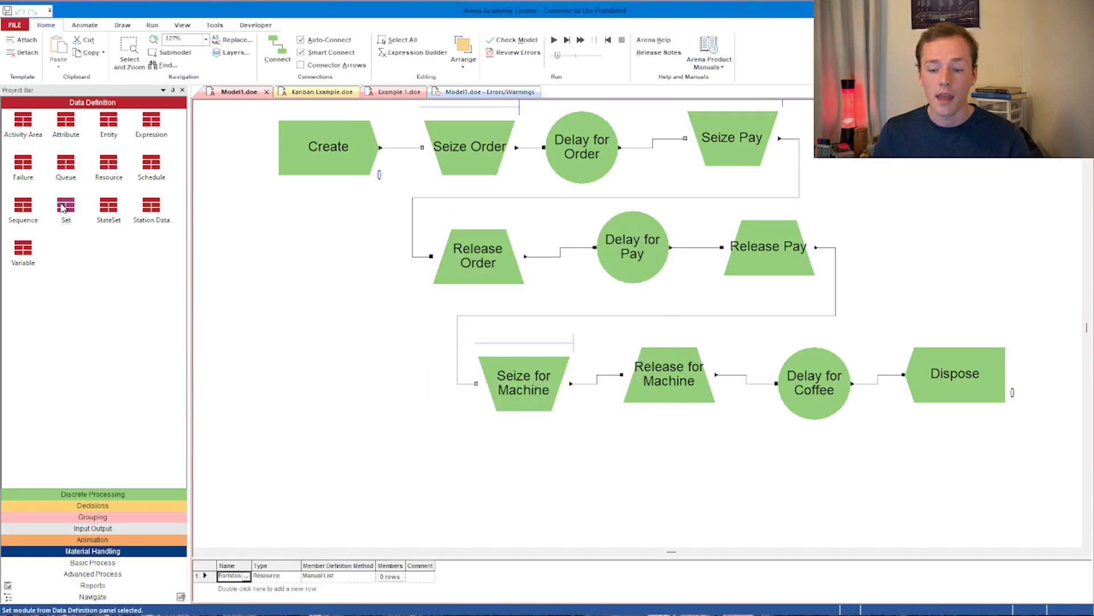
pyautogui.click(390, 577)
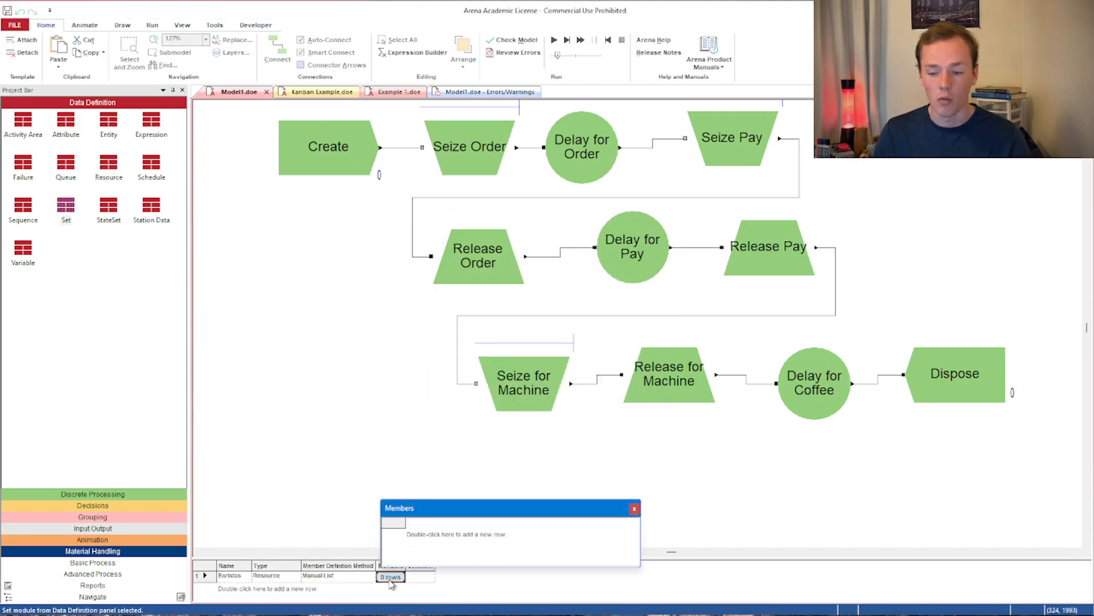
pyautogui.doubleClick(444, 538)
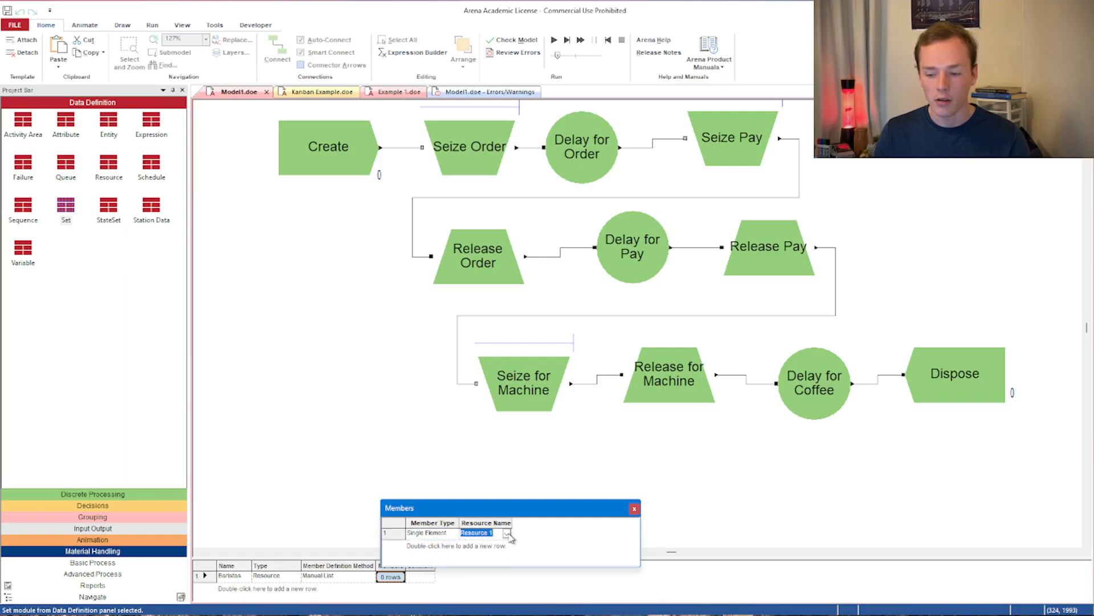
pyautogui.click(496, 551)
pyautogui.doubleClick(483, 548)
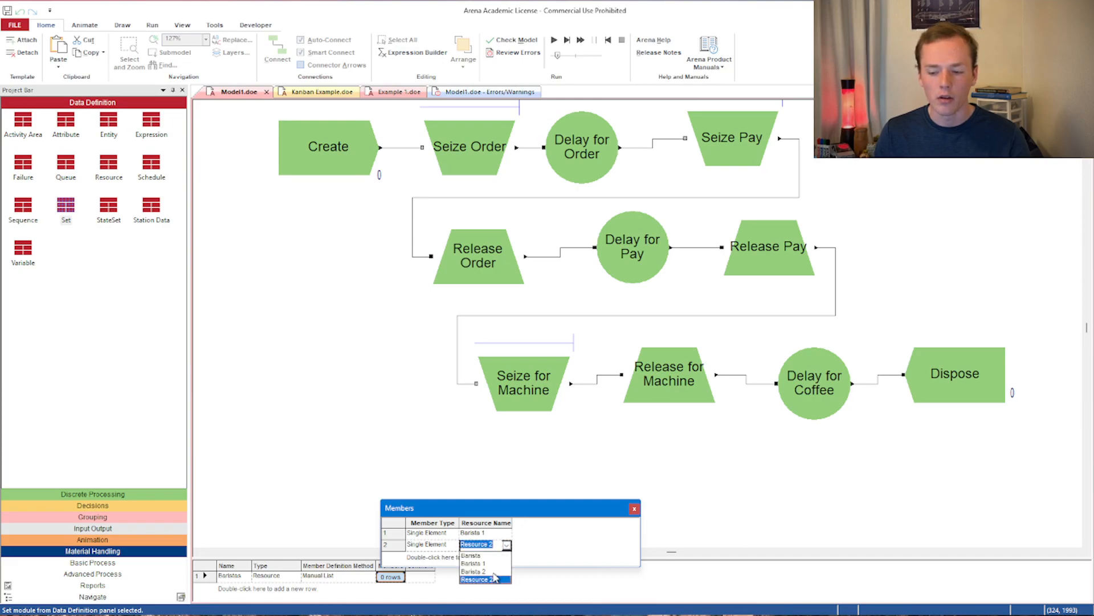
pyautogui.click(634, 507)
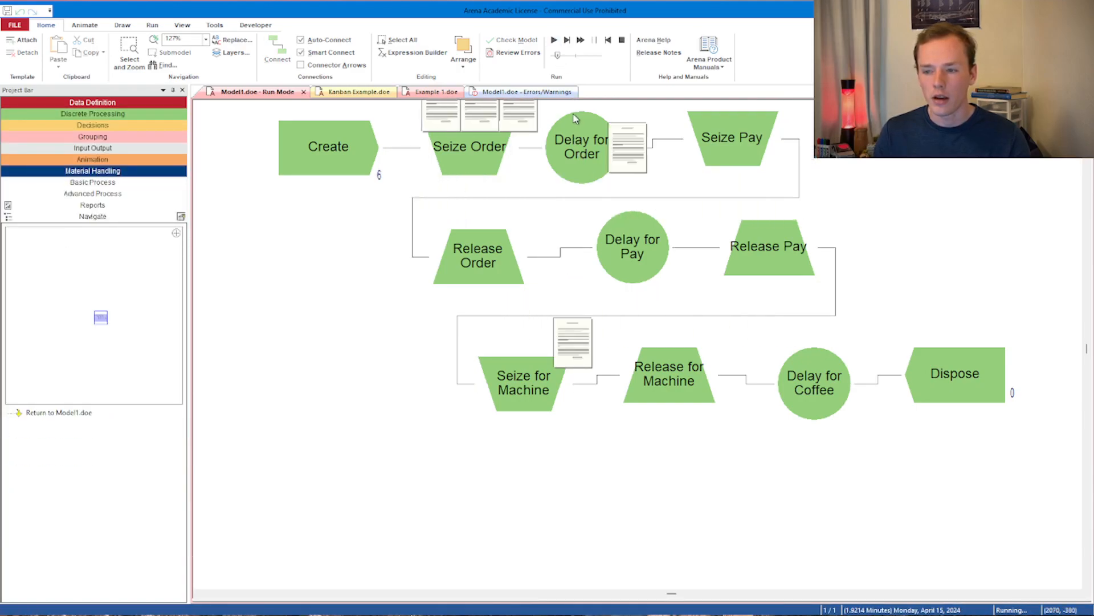
# - Run the simulation at a slower animation speed, pausing and resuming to inspect entities queued at Seize Order
pyautogui.moveTo(557, 56); pyautogui.dragTo(551, 57)
pyautogui.scroll(3, 501, 221)
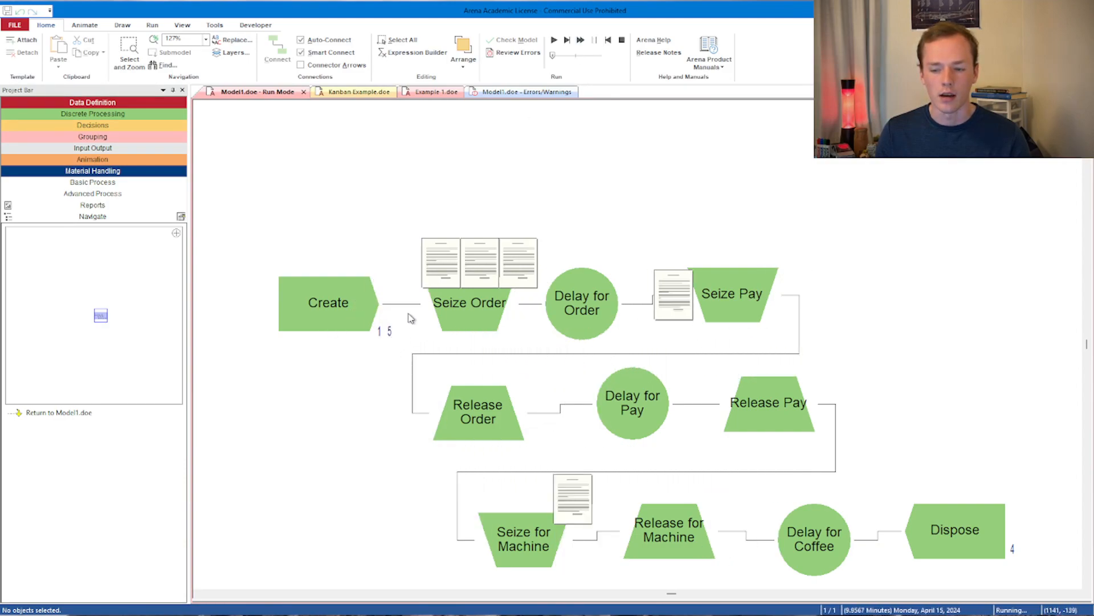
pyautogui.click(596, 41)
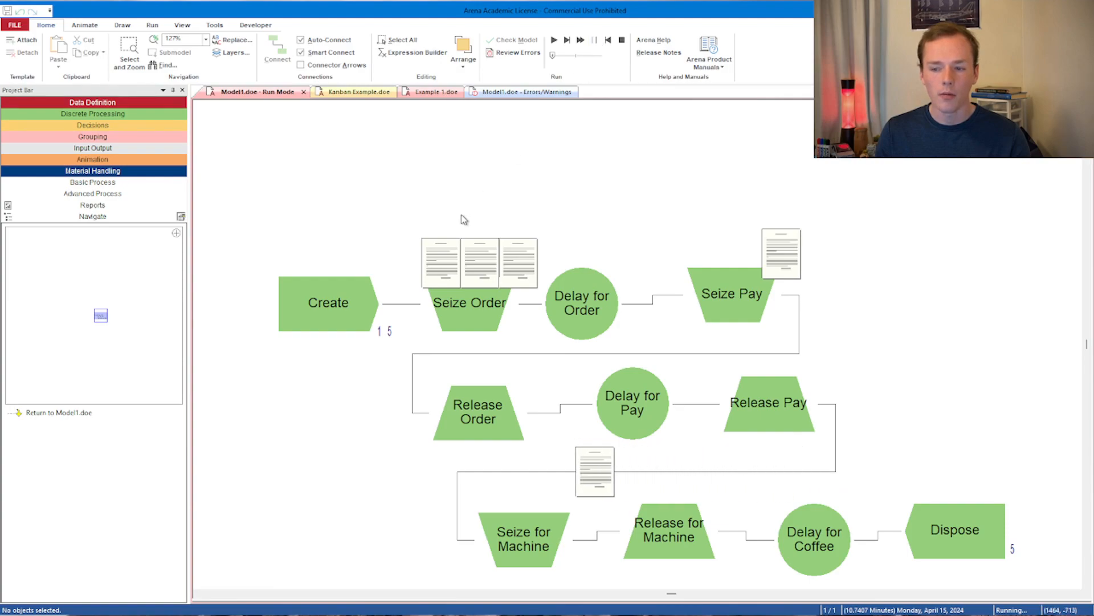
pyautogui.click(453, 269)
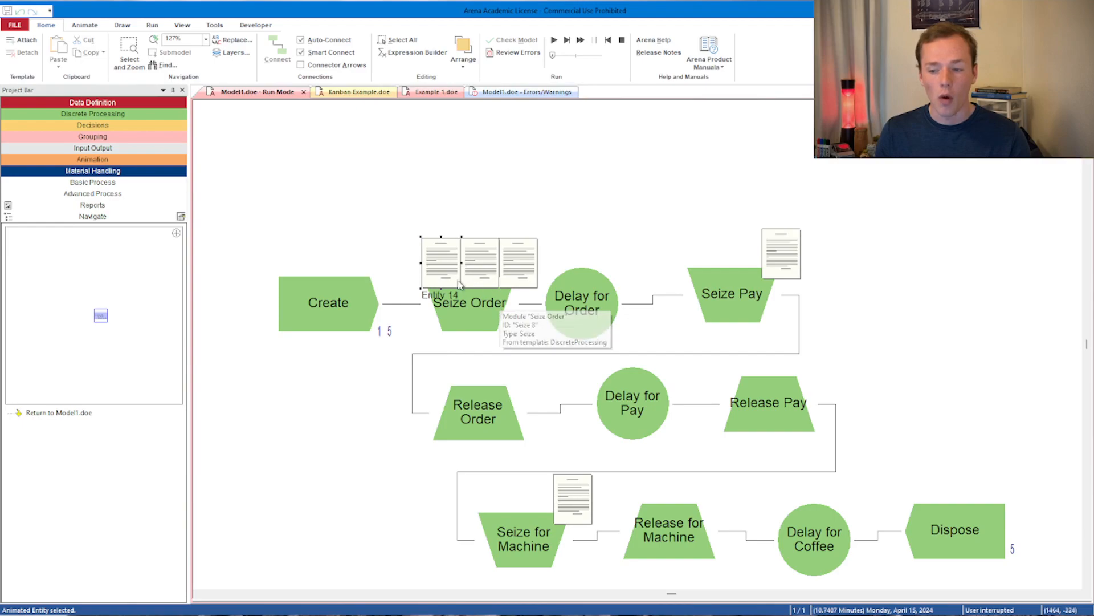
pyautogui.click(553, 42)
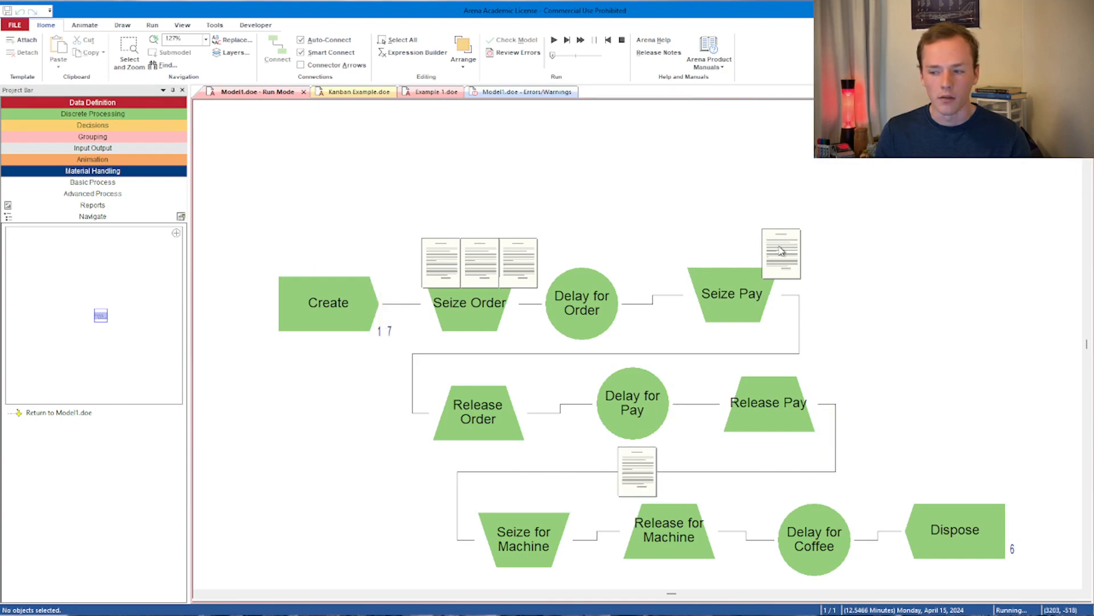
pyautogui.click(593, 41)
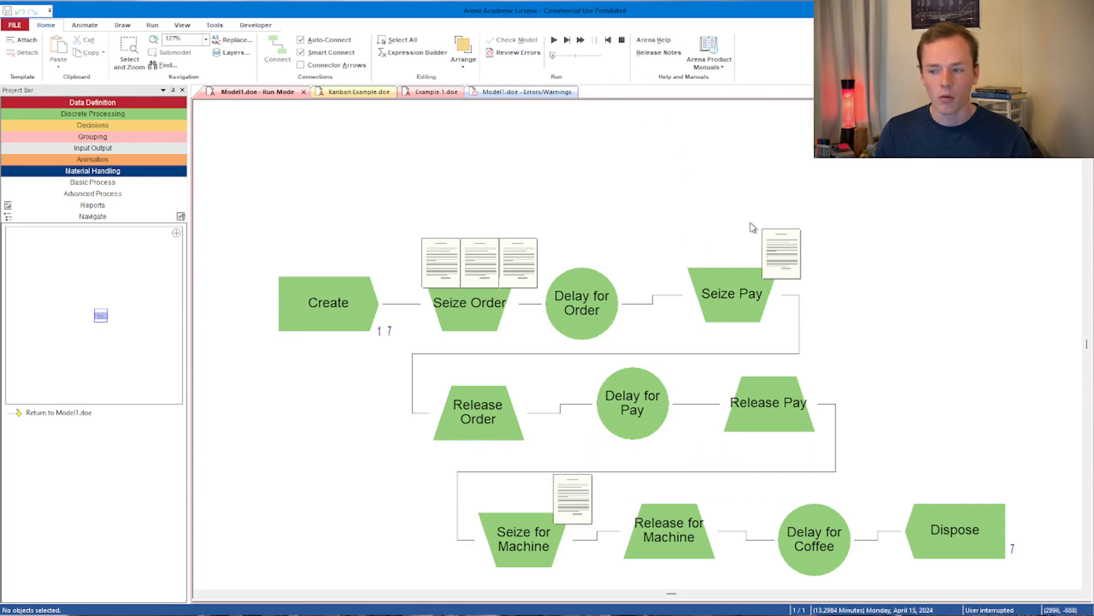
pyautogui.click(503, 249)
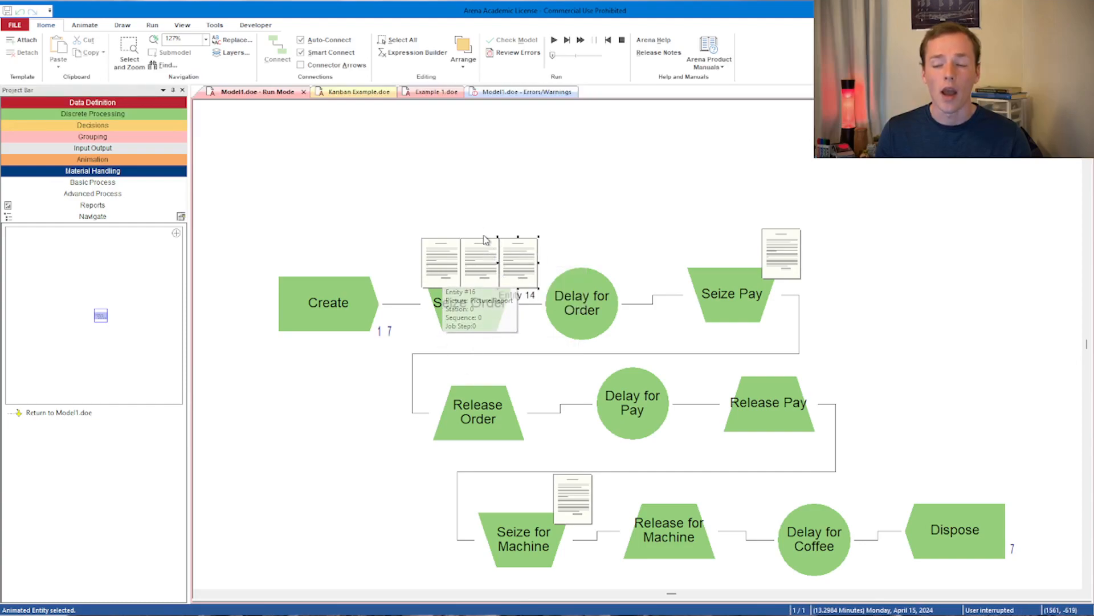
pyautogui.click(553, 40)
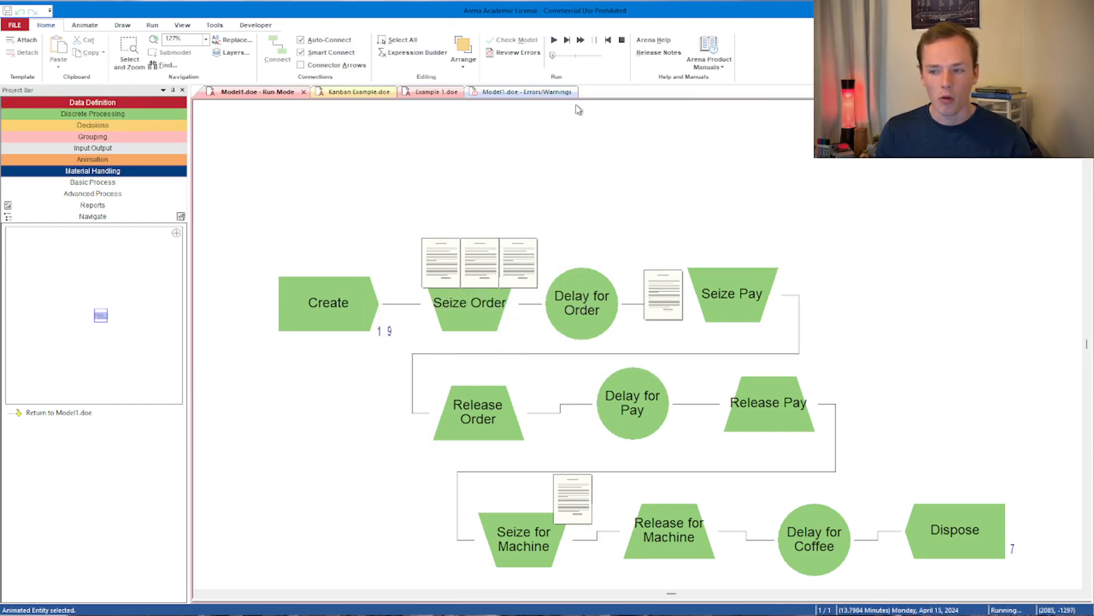
pyautogui.click(595, 41)
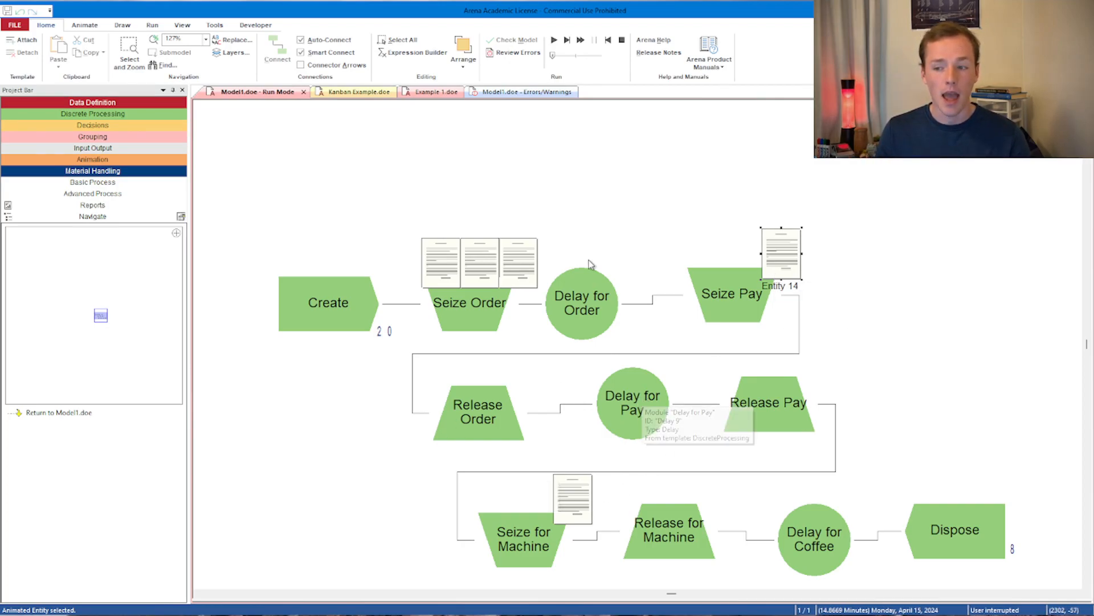
# - Keep pausing and resuming the run to watch entities move through the machine stage, then stop the simulation
pyautogui.click(552, 43)
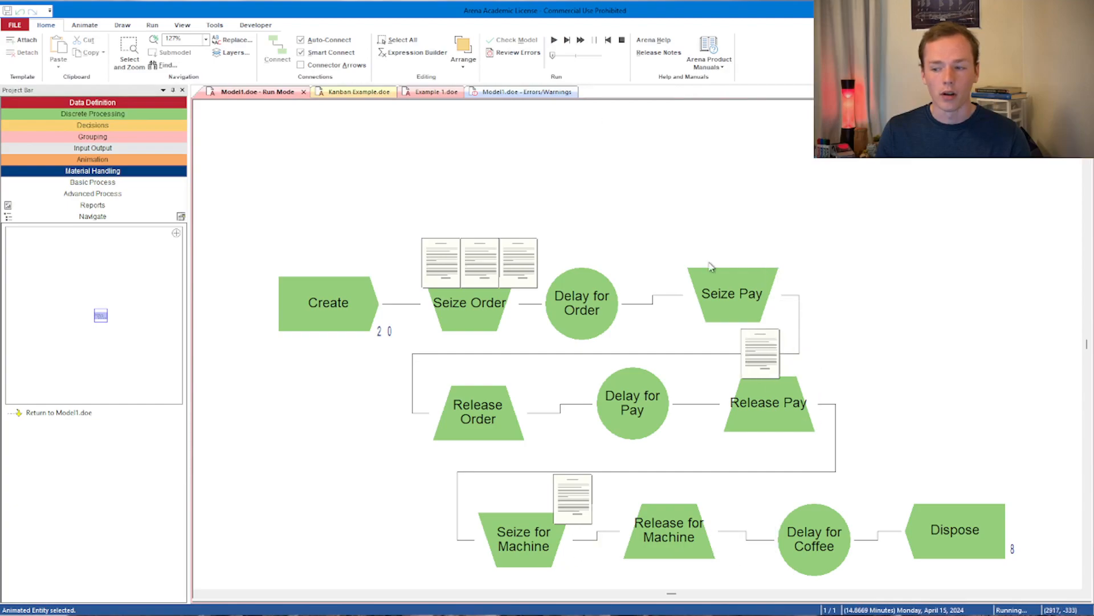
pyautogui.click(594, 40)
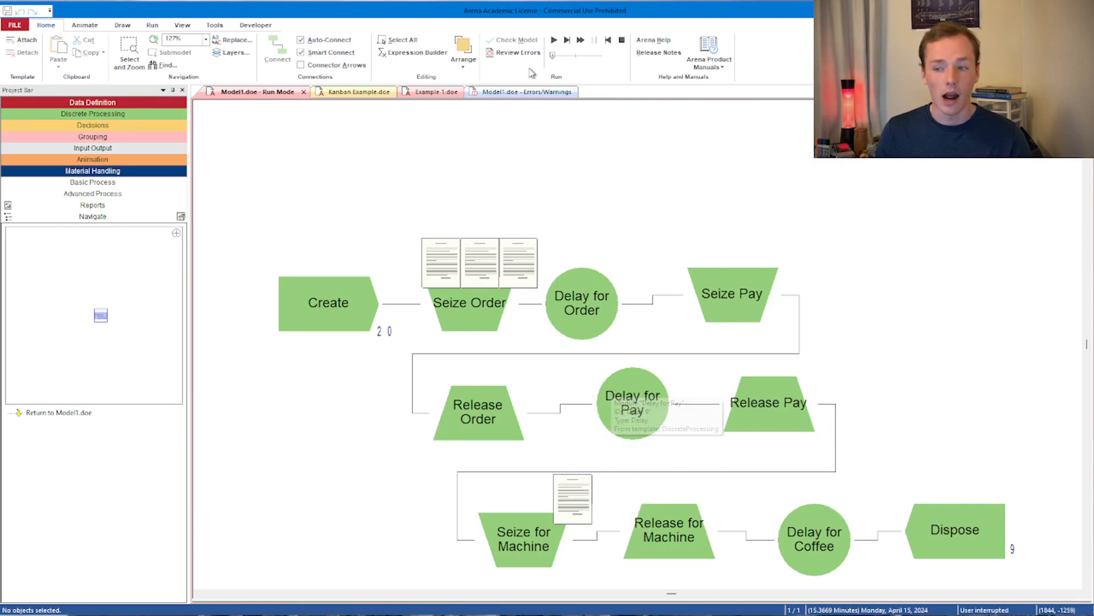
pyautogui.click(554, 40)
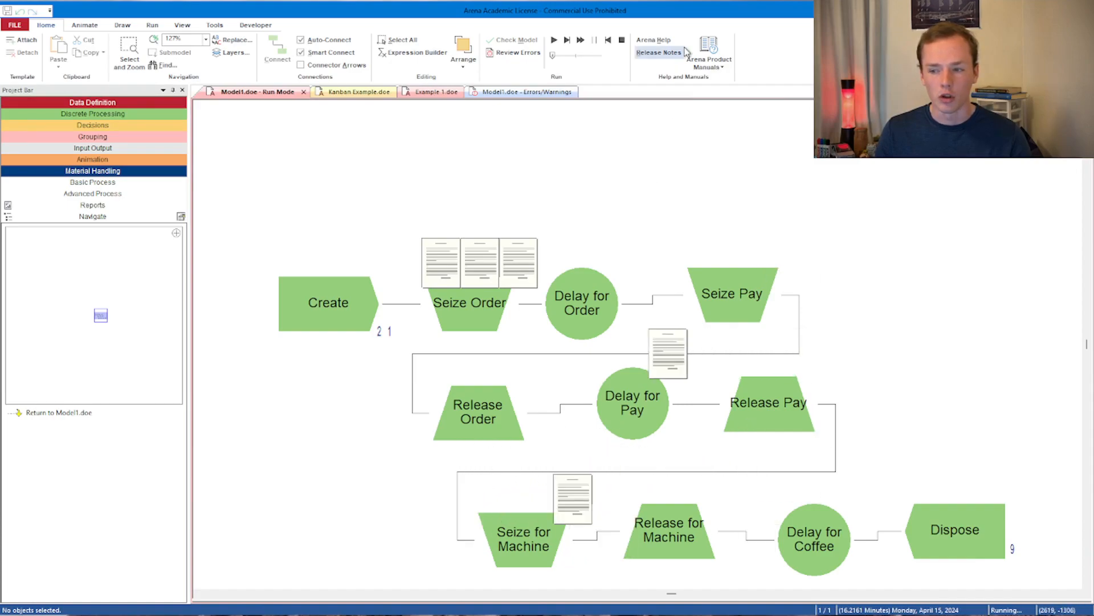
pyautogui.click(595, 39)
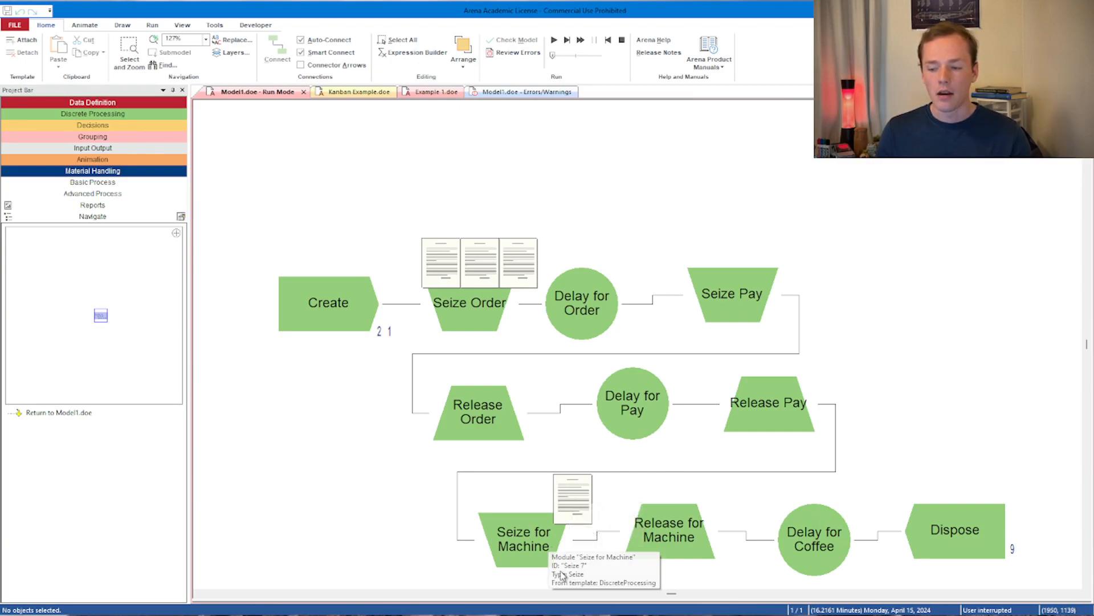
pyautogui.click(553, 40)
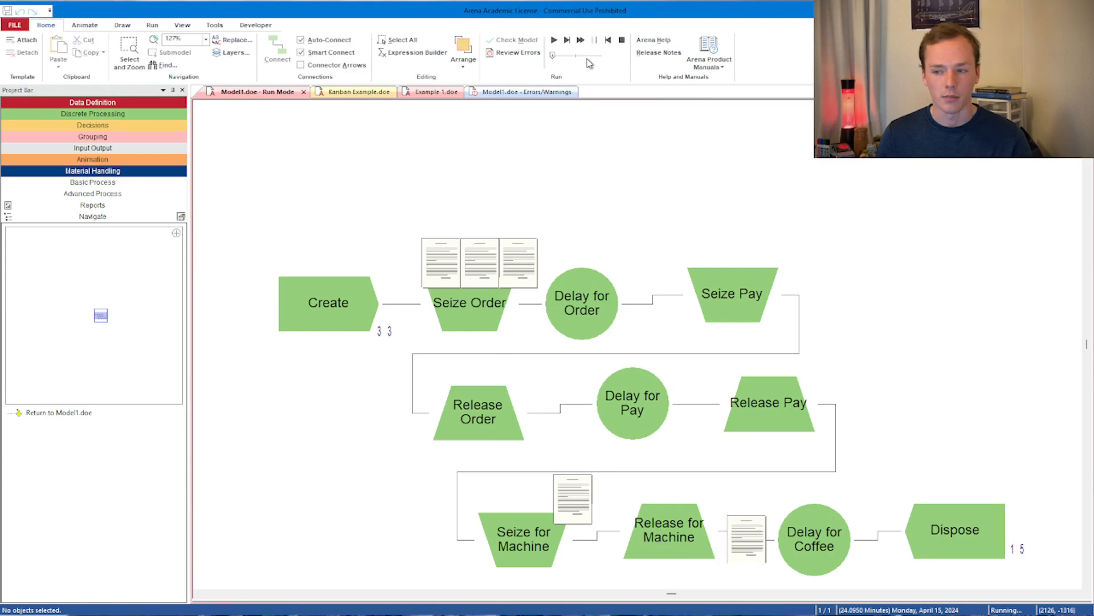
pyautogui.click(623, 43)
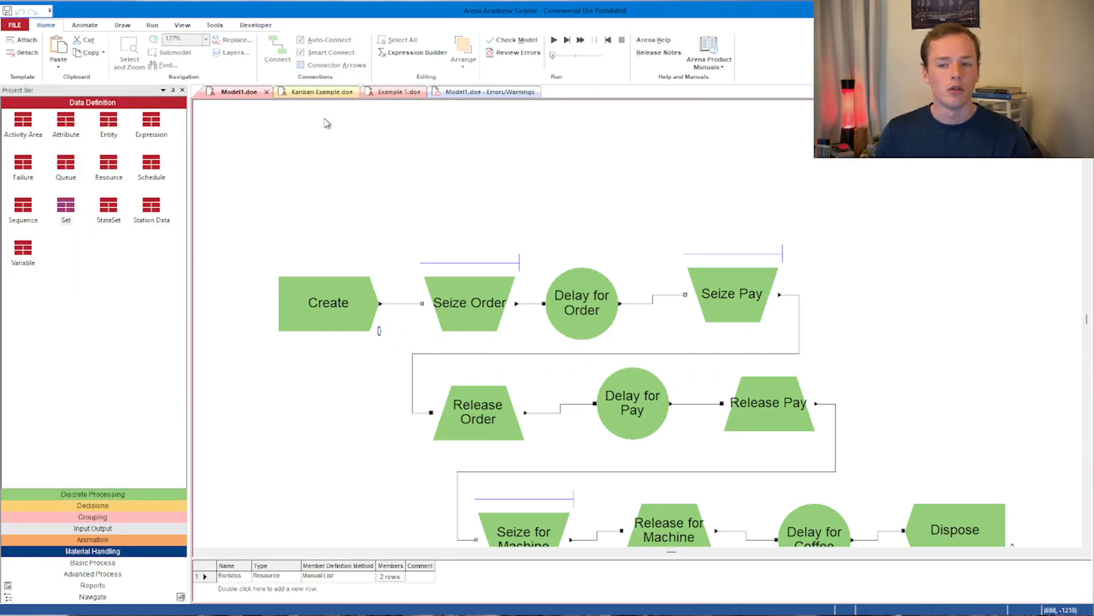
# - Examine the Machine 1, Machine 2 and Machine 3 Process modules in the Kanban Example model
pyautogui.click(317, 92)
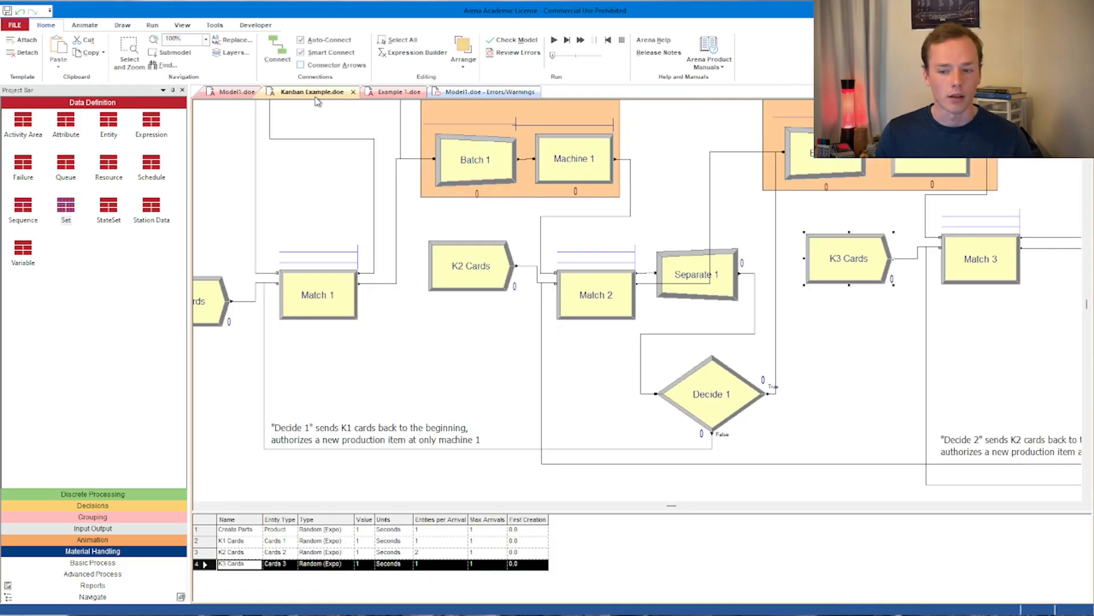
pyautogui.scroll(3, 344, 238)
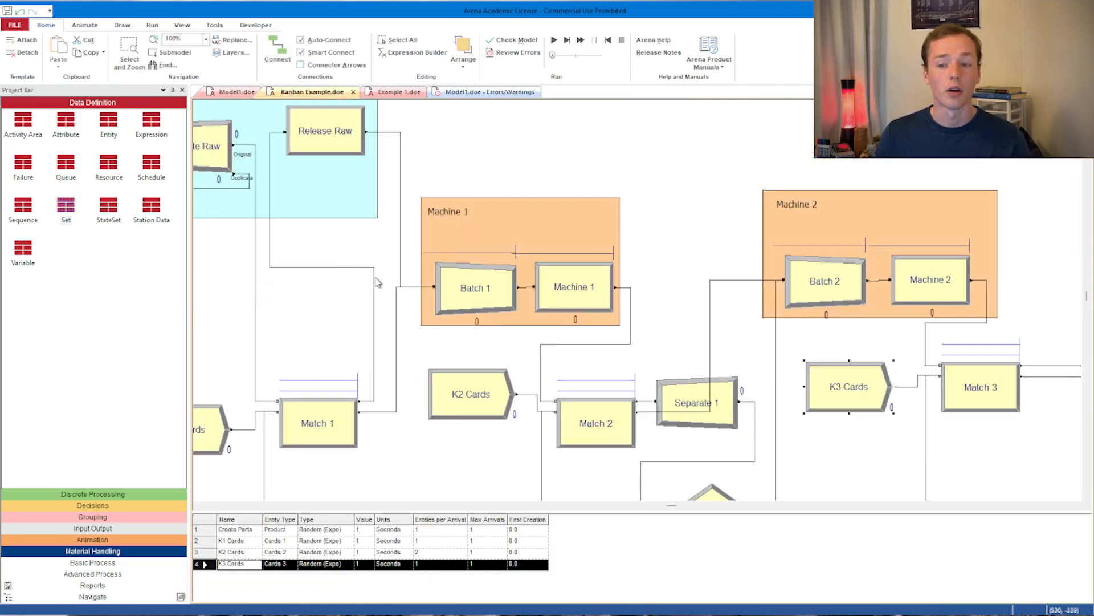
pyautogui.moveTo(669, 509); pyautogui.dragTo(635, 506)
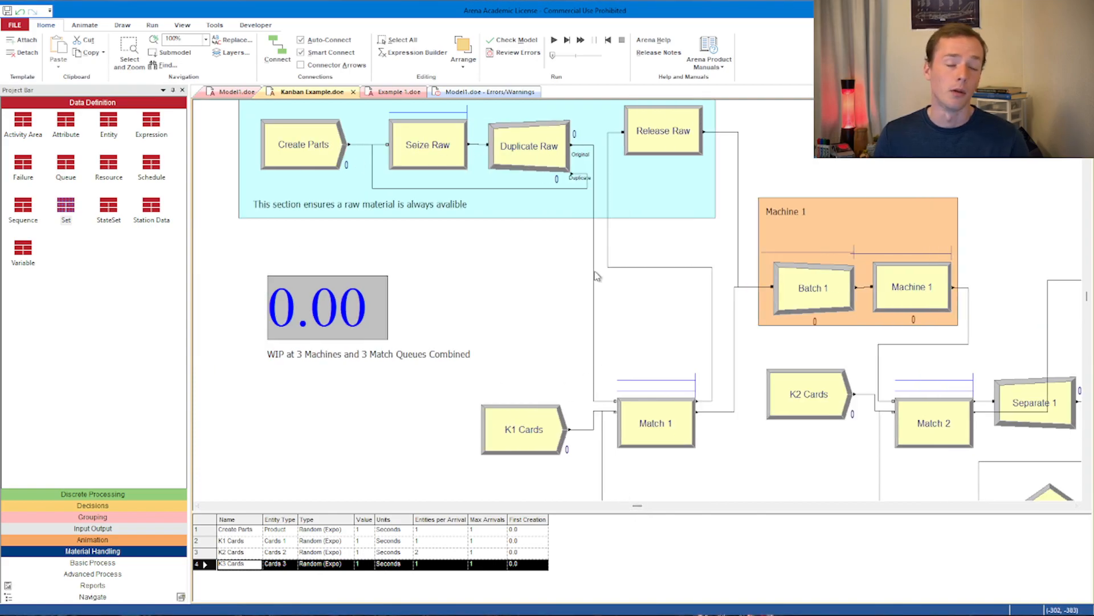
pyautogui.moveTo(639, 507); pyautogui.dragTo(670, 505)
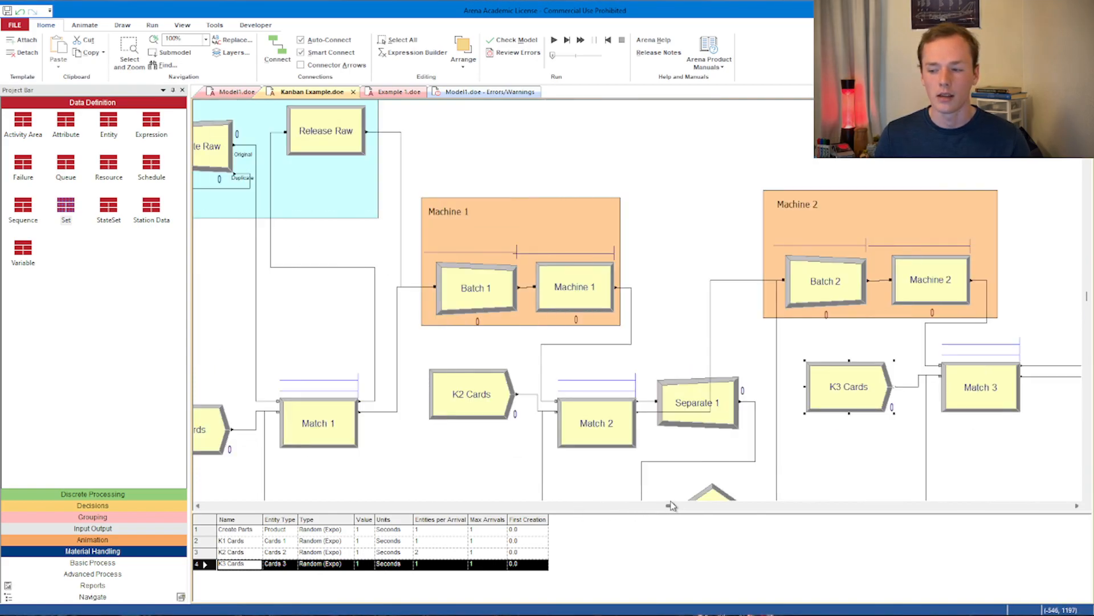
pyautogui.doubleClick(587, 293)
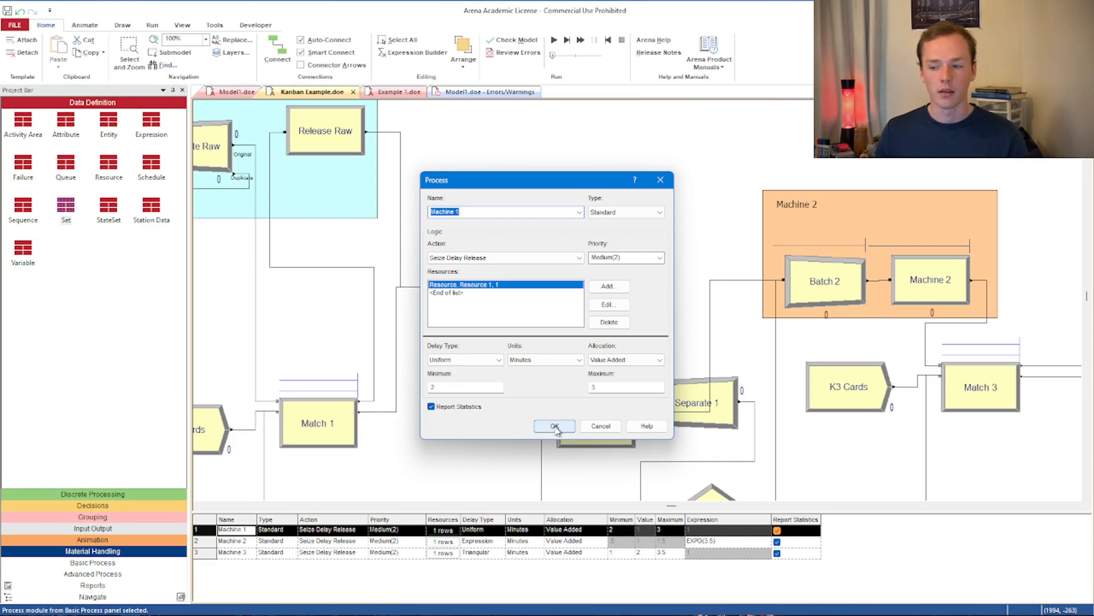
pyautogui.click(555, 428)
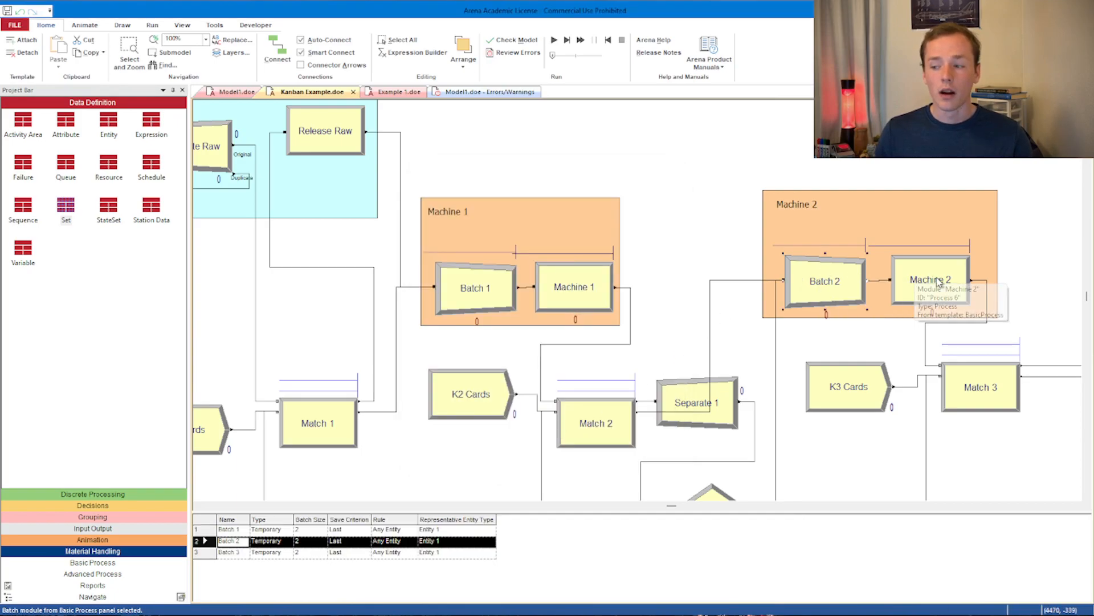
pyautogui.doubleClick(929, 282)
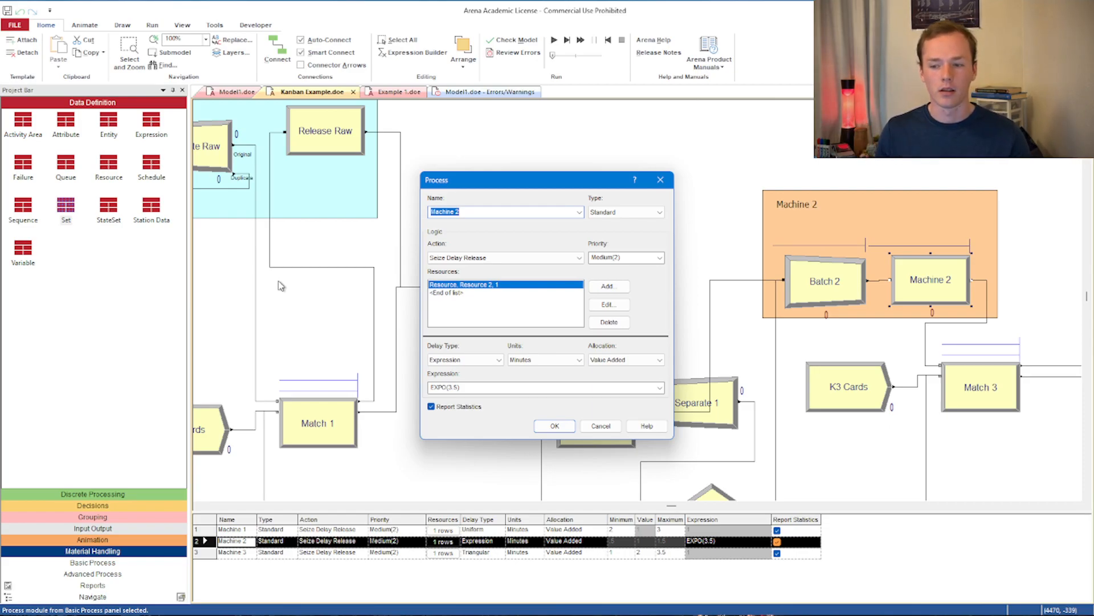
pyautogui.click(561, 427)
pyautogui.moveTo(674, 507); pyautogui.dragTo(716, 506)
pyautogui.doubleClick(860, 248)
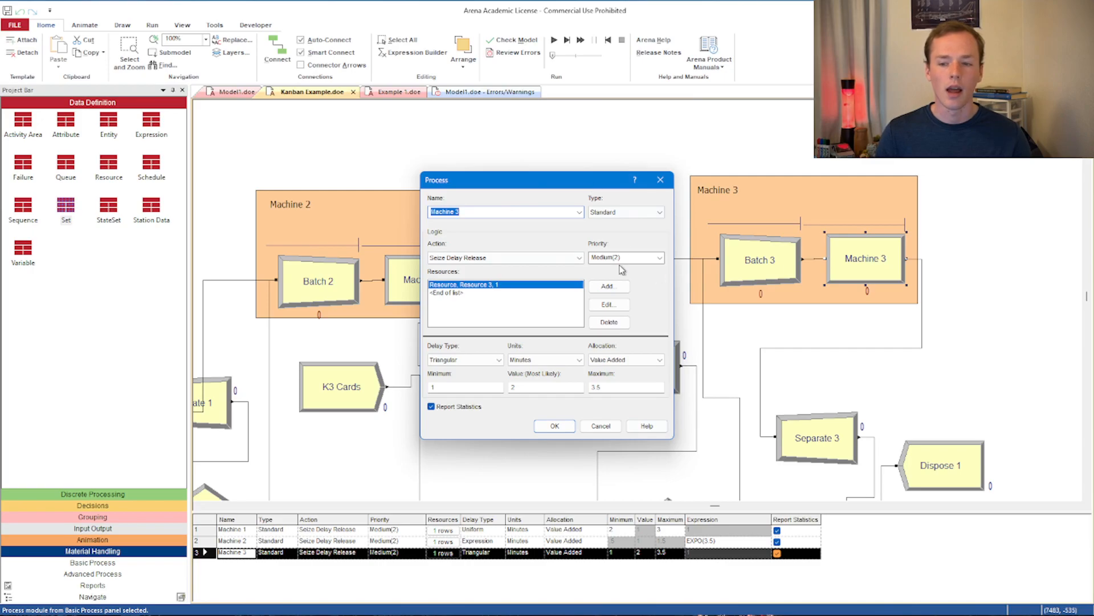
pyautogui.click(660, 180)
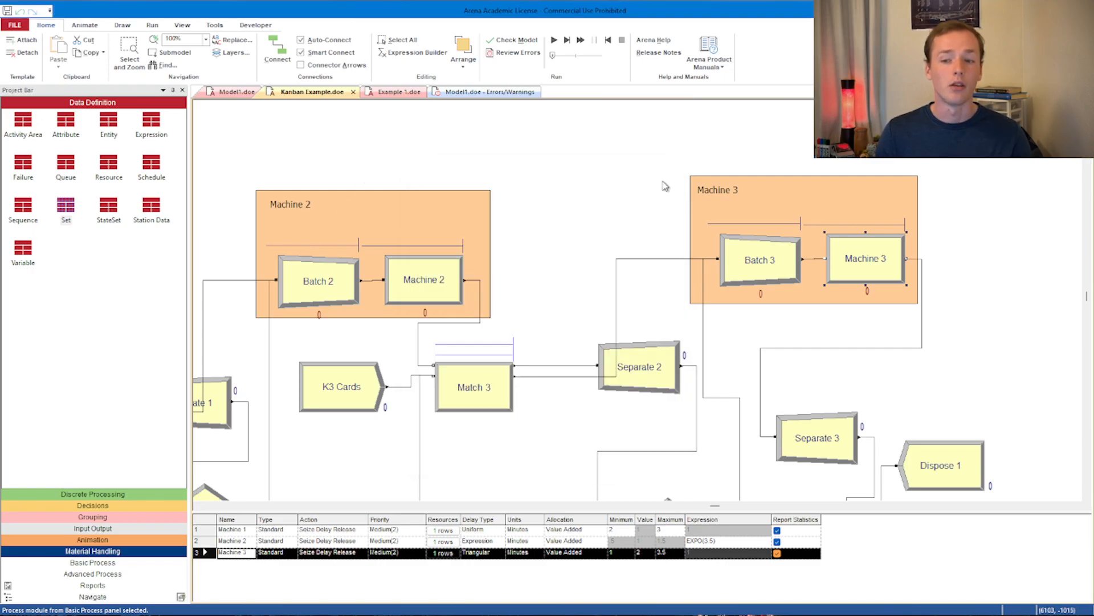
# - Inspect the Seize Op 1 and Station 3.1 modules in the Example 1 model
pyautogui.click(397, 97)
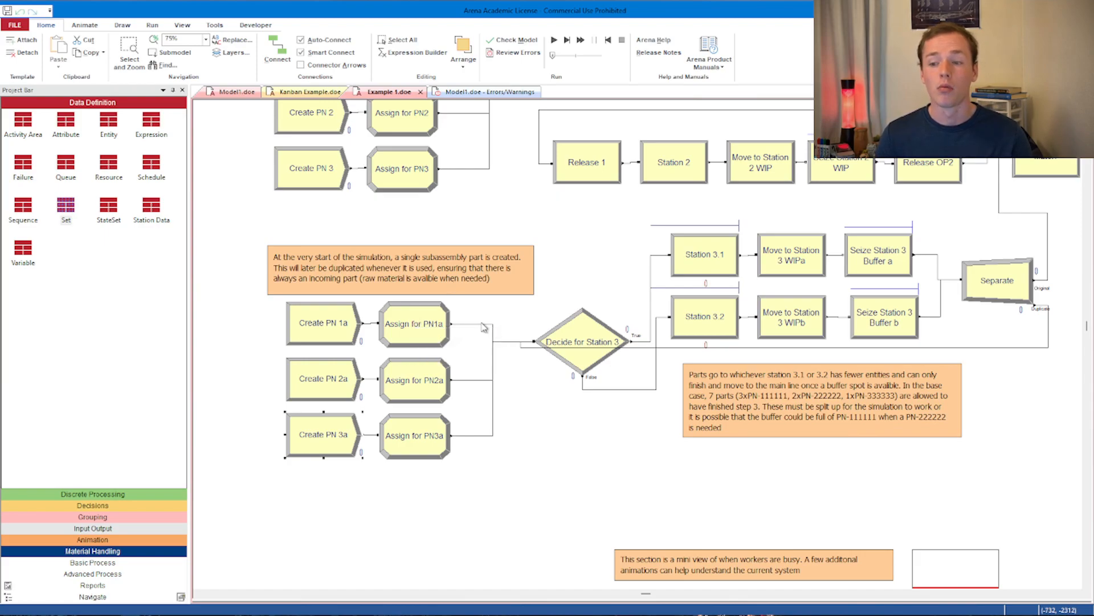
pyautogui.scroll(3, 524, 433)
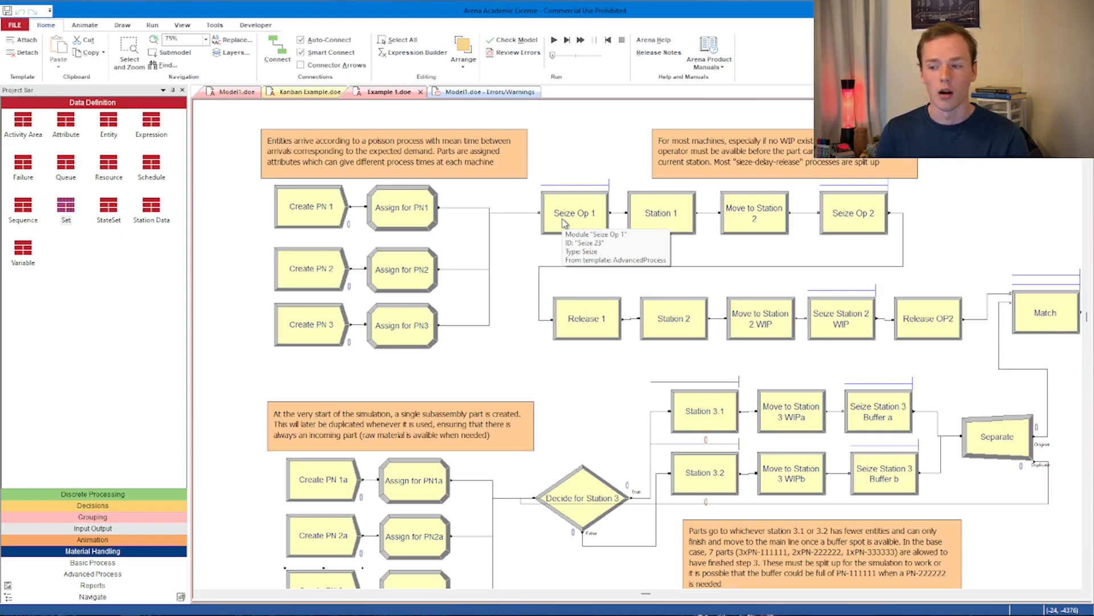
pyautogui.doubleClick(583, 213)
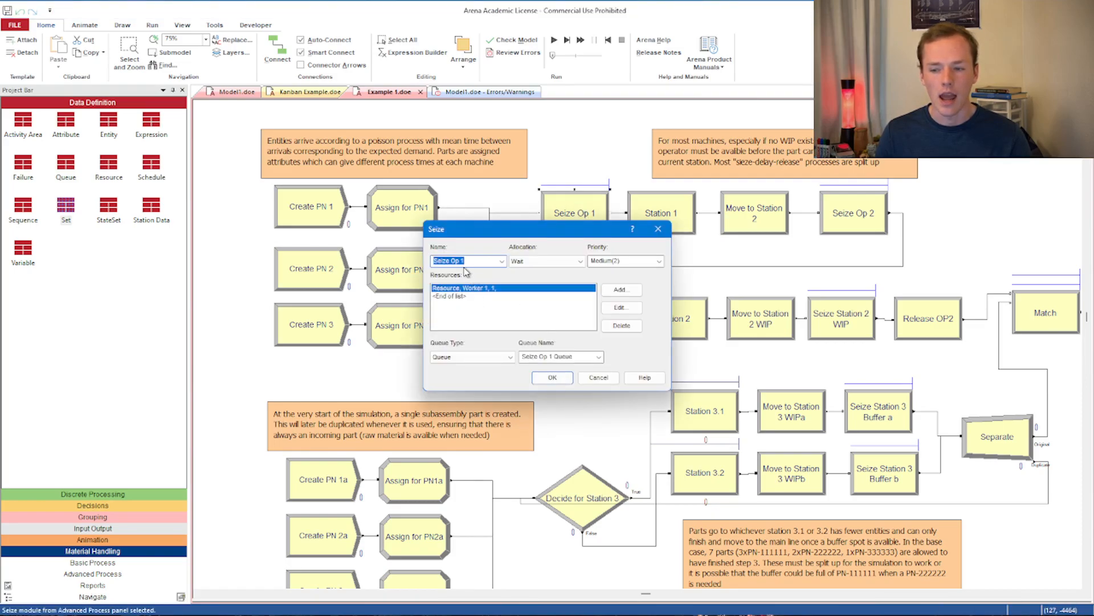
pyautogui.click(658, 228)
pyautogui.click(677, 218)
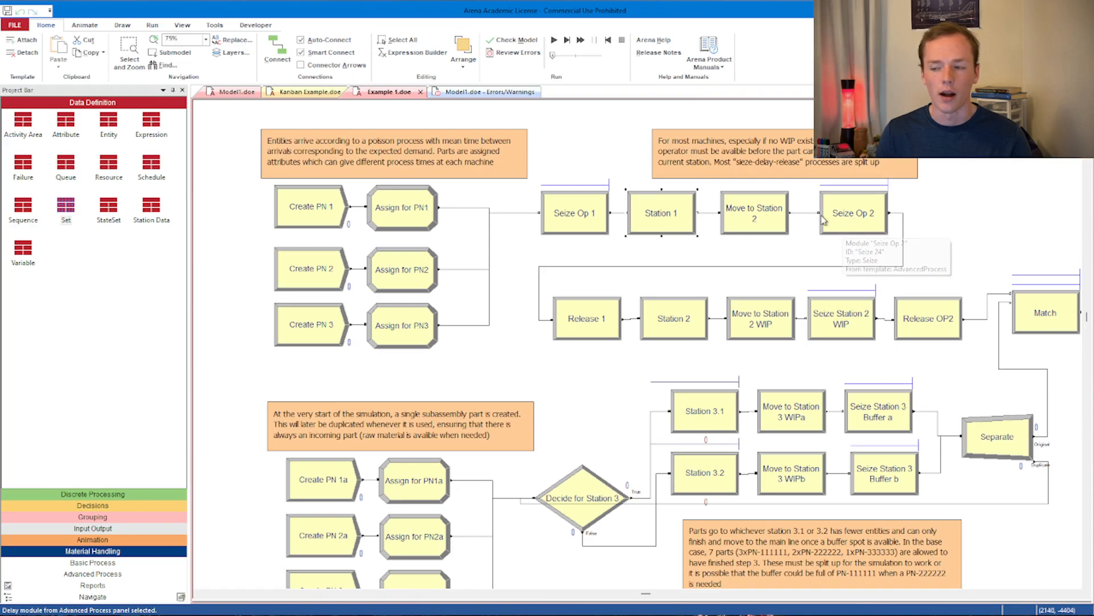
pyautogui.click(596, 327)
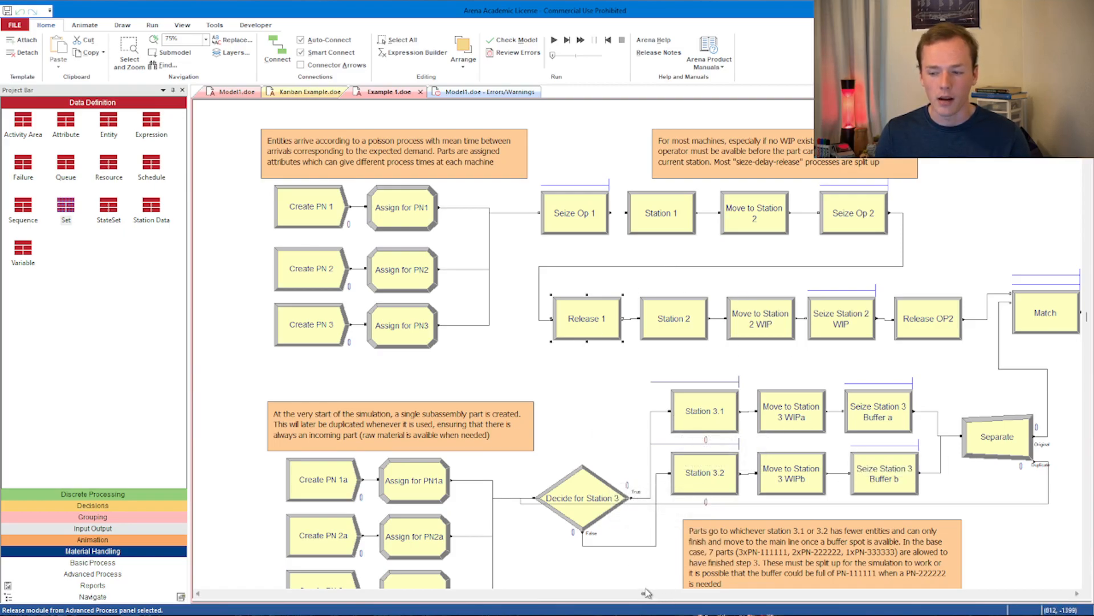
pyautogui.doubleClick(691, 428)
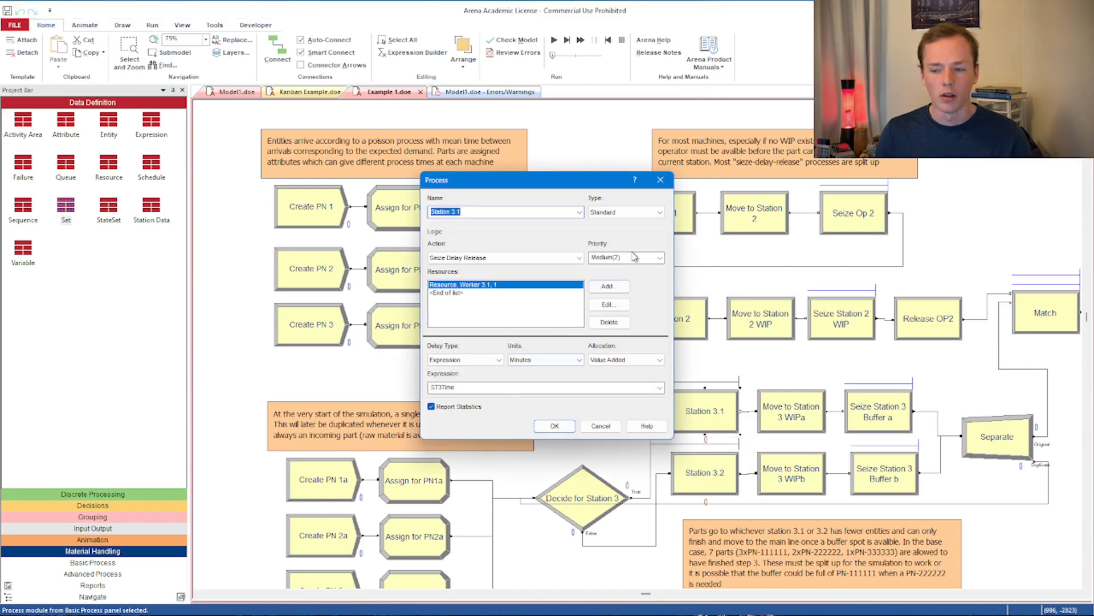
pyautogui.click(661, 181)
# - Open the Workers set resource entry of the Seize 2 Random module in the Example 1 model
pyautogui.moveTo(646, 596); pyautogui.dragTo(896, 577)
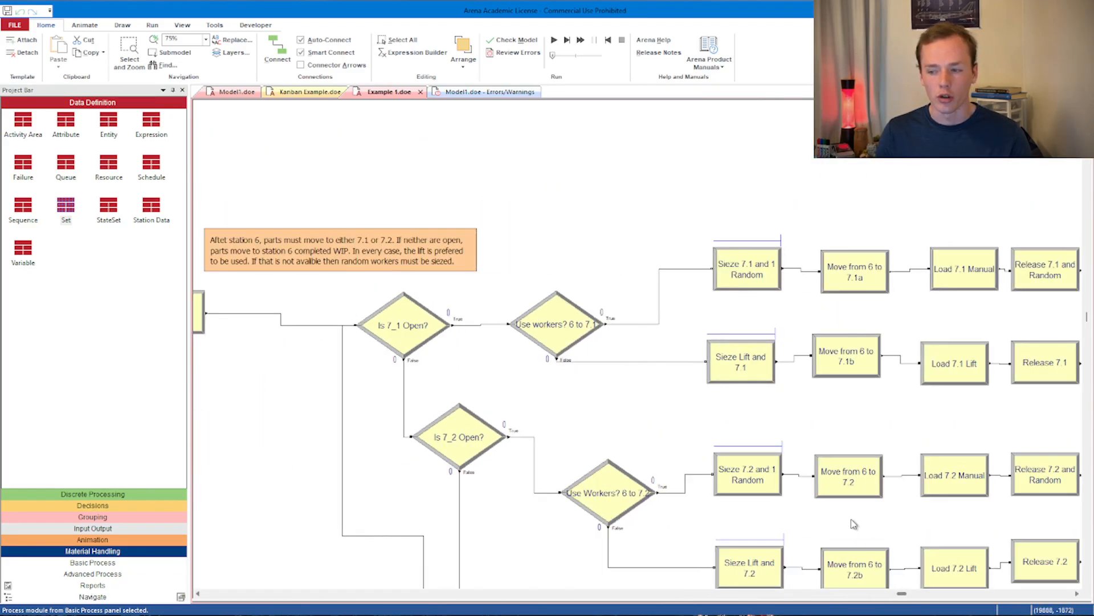
pyautogui.scroll(-5, 671, 323)
pyautogui.click(635, 315)
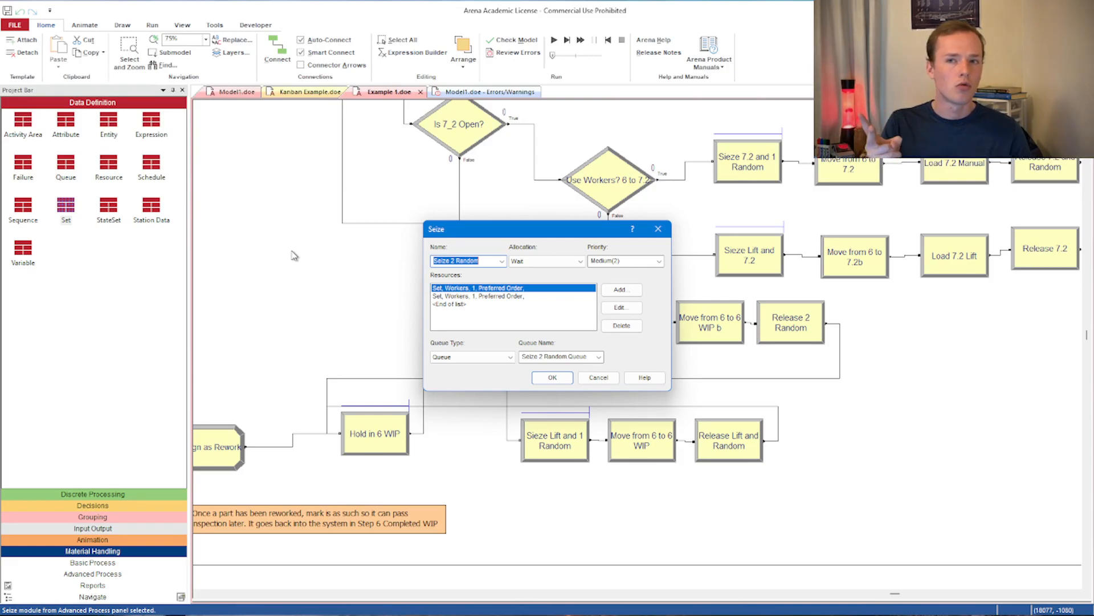
pyautogui.click(622, 308)
# - Try setting the units to seize from the Workers set to 2, then set it back to 1 and confirm
pyautogui.doubleClick(563, 294)
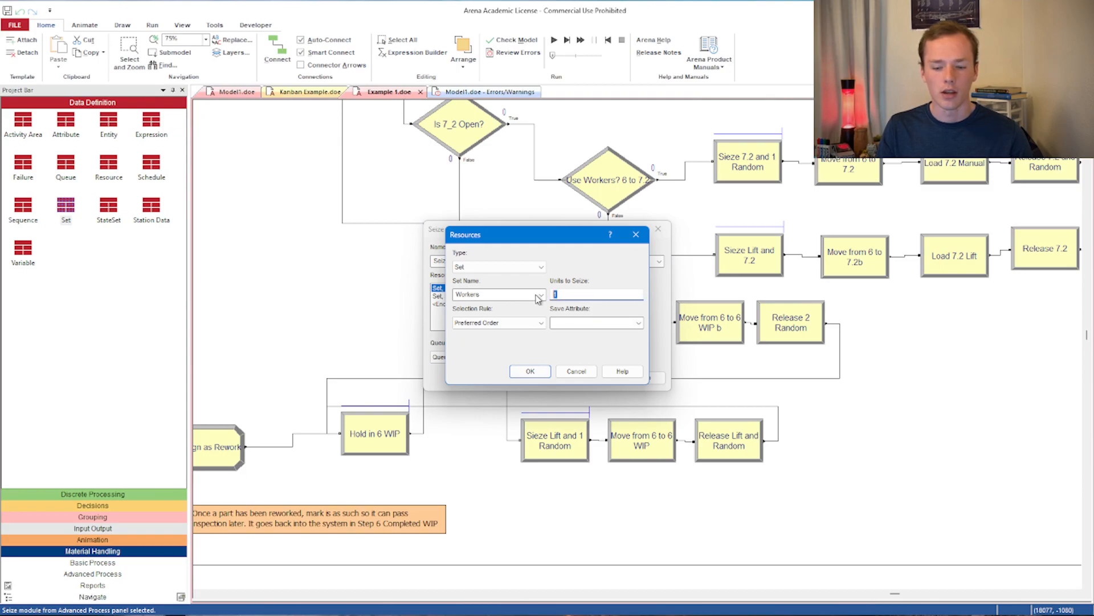
pyautogui.write('2')
pyautogui.click(488, 268)
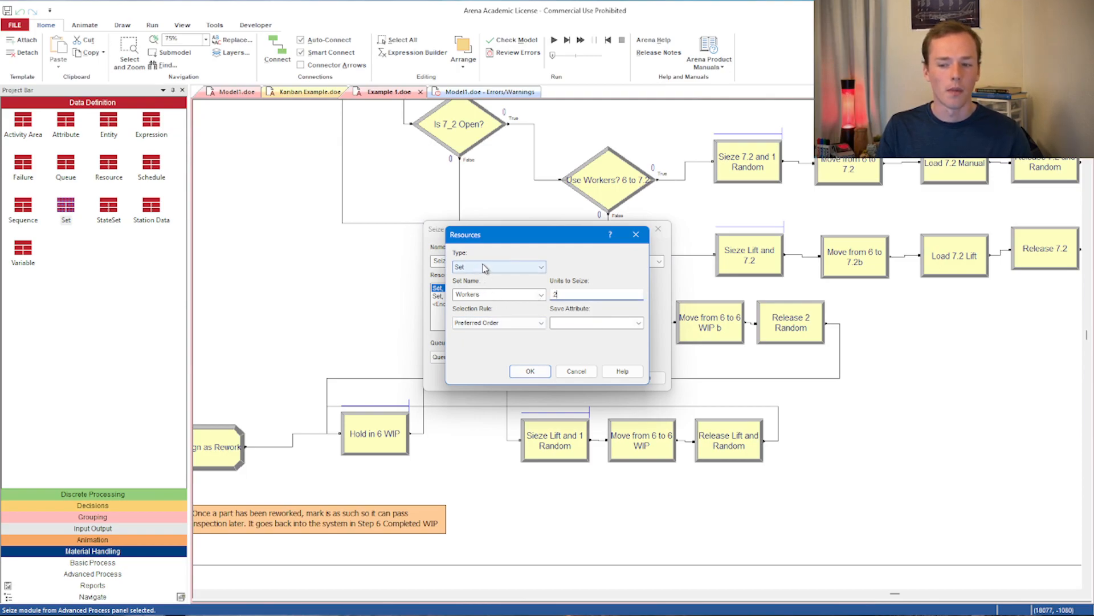
pyautogui.click(568, 294)
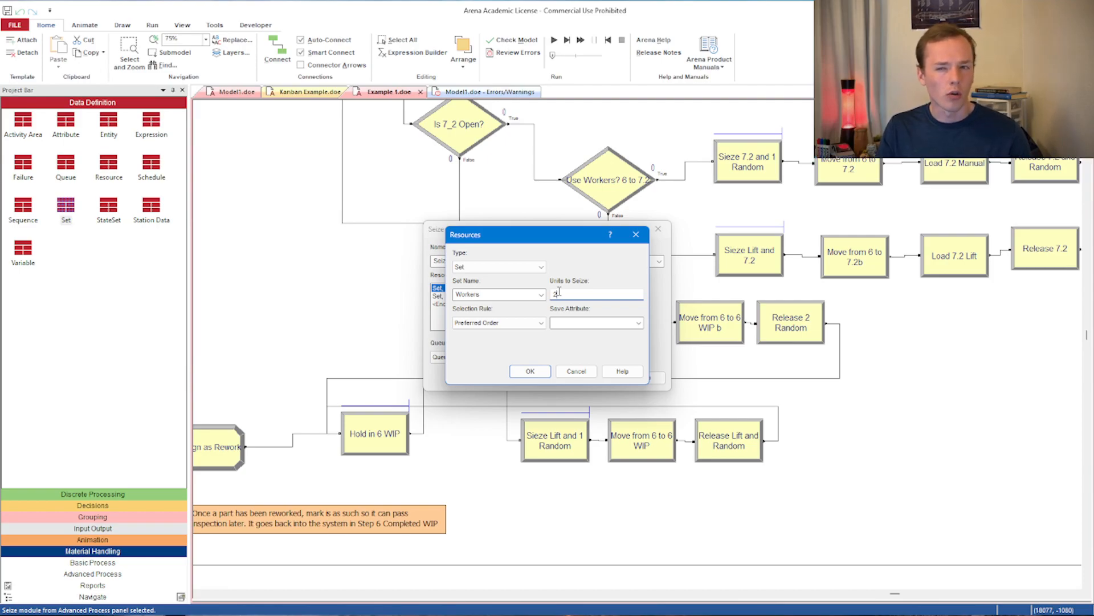
pyautogui.press('BackSpace')
pyautogui.write('1')
pyautogui.click(529, 371)
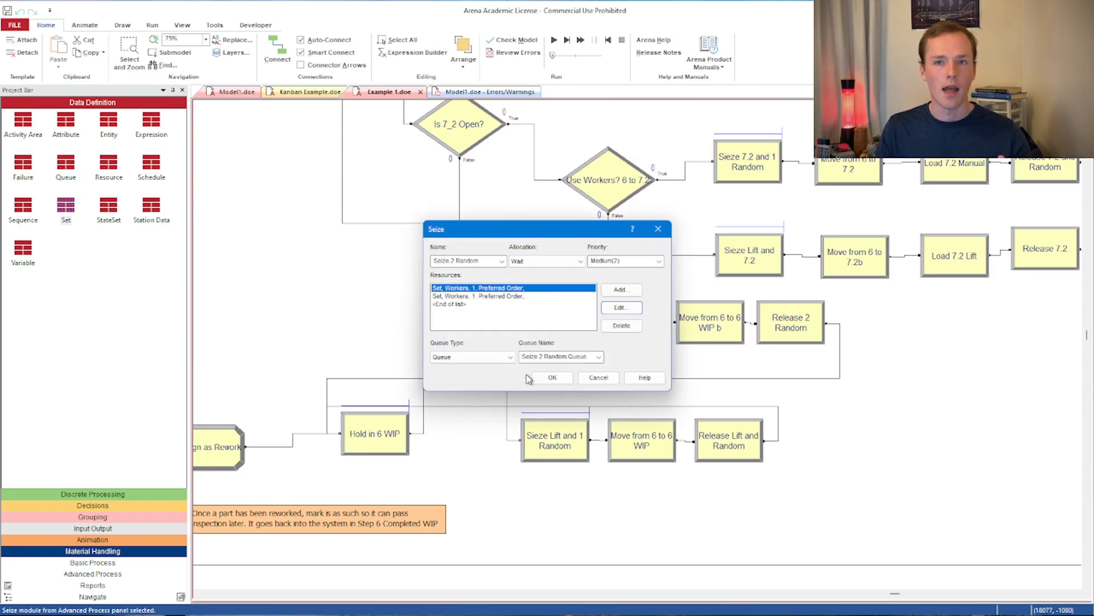